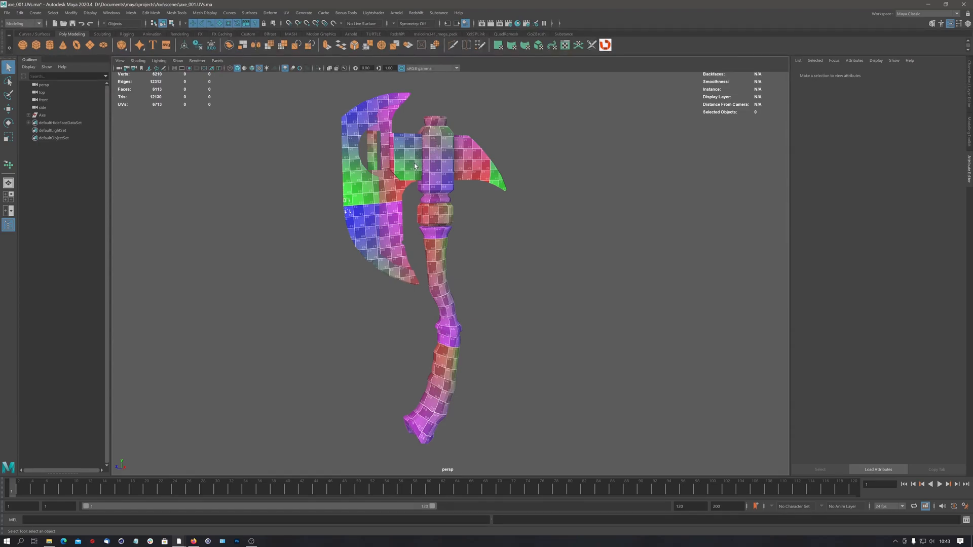
# Examine the checker pattern on the axe's blade, hammer block and collar from close up and as a whole
pyautogui.keyDown('alt'); pyautogui.moveTo(403, 184); pyautogui.dragTo(418, 167); pyautogui.keyUp('alt')
pyautogui.keyDown('alt'); pyautogui.moveTo(418, 167); pyautogui.dragTo(557, 139, button='right'); pyautogui.keyUp('alt')
pyautogui.keyDown('alt'); pyautogui.moveTo(417, 133); pyautogui.dragTo(441, 232, button='middle'); pyautogui.keyUp('alt')
pyautogui.keyDown('alt'); pyautogui.moveTo(421, 209); pyautogui.dragTo(651, 192, button='right'); pyautogui.keyUp('alt')
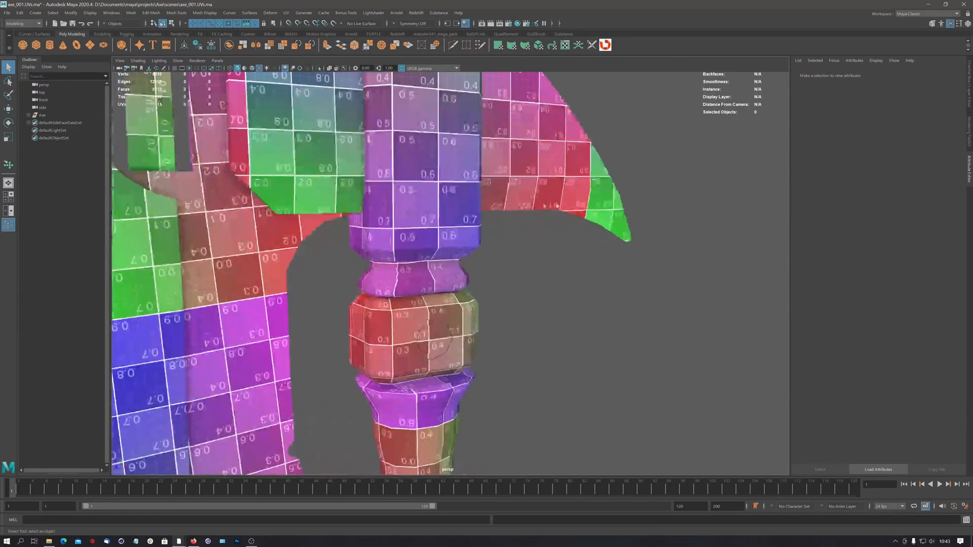
pyautogui.keyDown('alt'); pyautogui.moveTo(450, 201); pyautogui.dragTo(523, 299, button='middle'); pyautogui.keyUp('alt')
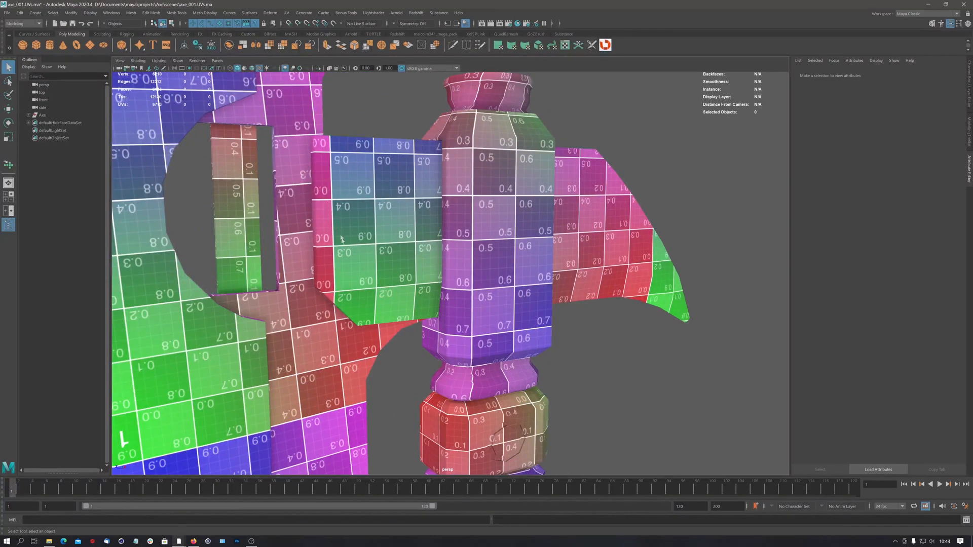
pyautogui.keyDown('alt'); pyautogui.moveTo(398, 189); pyautogui.dragTo(318, 274, button='right'); pyautogui.keyUp('alt')
pyautogui.keyDown('alt'); pyautogui.moveTo(318, 274); pyautogui.dragTo(317, 256, button='middle'); pyautogui.keyUp('alt')
pyautogui.keyDown('alt'); pyautogui.moveTo(411, 235); pyautogui.dragTo(334, 237, button='right'); pyautogui.keyUp('alt')
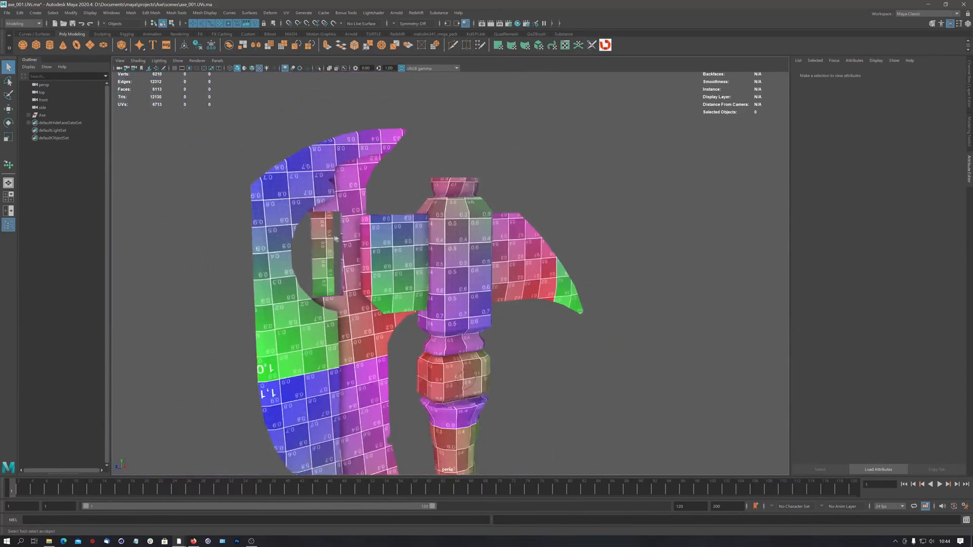
pyautogui.keyDown('alt'); pyautogui.moveTo(371, 267); pyautogui.dragTo(371, 221, button='middle'); pyautogui.keyUp('alt')
pyautogui.keyDown('alt'); pyautogui.moveTo(371, 222); pyautogui.dragTo(340, 255); pyautogui.keyUp('alt')
pyautogui.keyDown('alt'); pyautogui.moveTo(361, 256); pyautogui.dragTo(350, 220, button='middle'); pyautogui.keyUp('alt')
pyautogui.keyDown('alt'); pyautogui.moveTo(469, 256); pyautogui.dragTo(412, 269, button='right'); pyautogui.keyUp('alt')
pyautogui.keyDown('alt'); pyautogui.moveTo(412, 270); pyautogui.dragTo(369, 221, button='middle'); pyautogui.keyUp('alt')
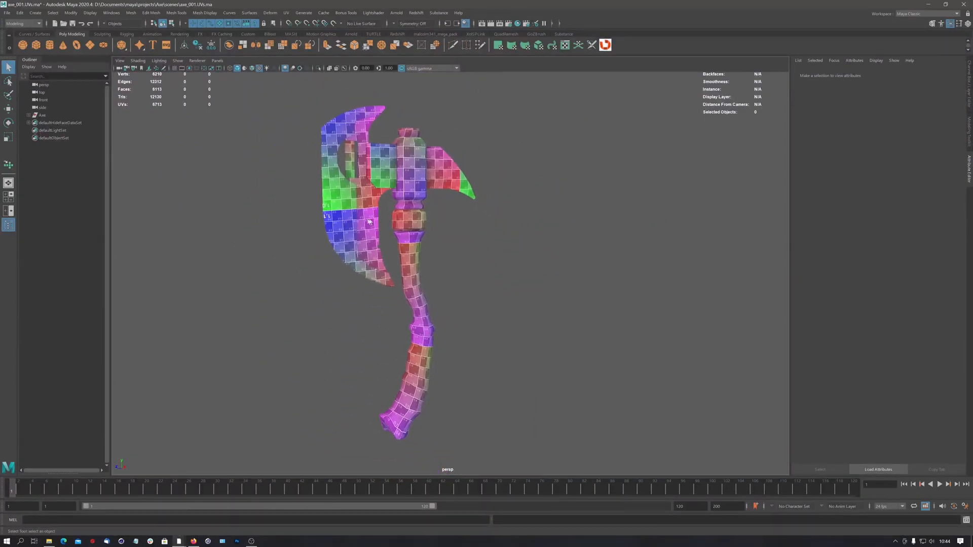
# Expand the Axe group, select it together with all its parts down to Rivets, and show the Channel Box
pyautogui.click(32, 116)
pyautogui.click(29, 116)
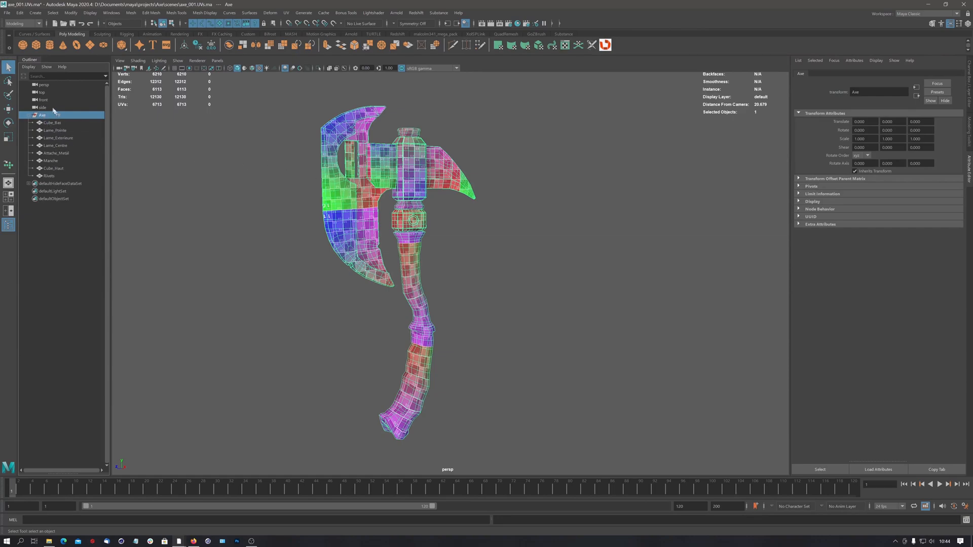
pyautogui.keyDown('shift'); pyautogui.click(51, 175); pyautogui.keyUp('shift')
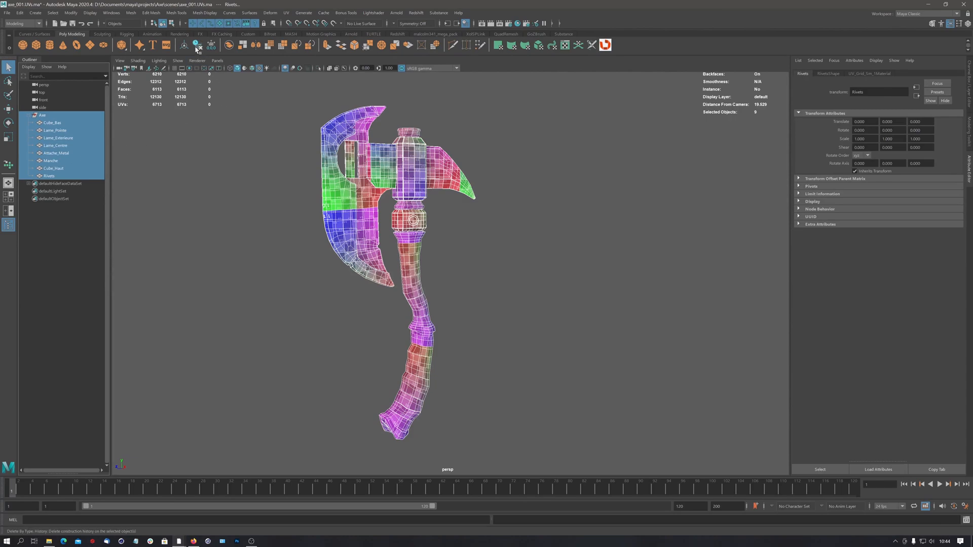
pyautogui.click(969, 76)
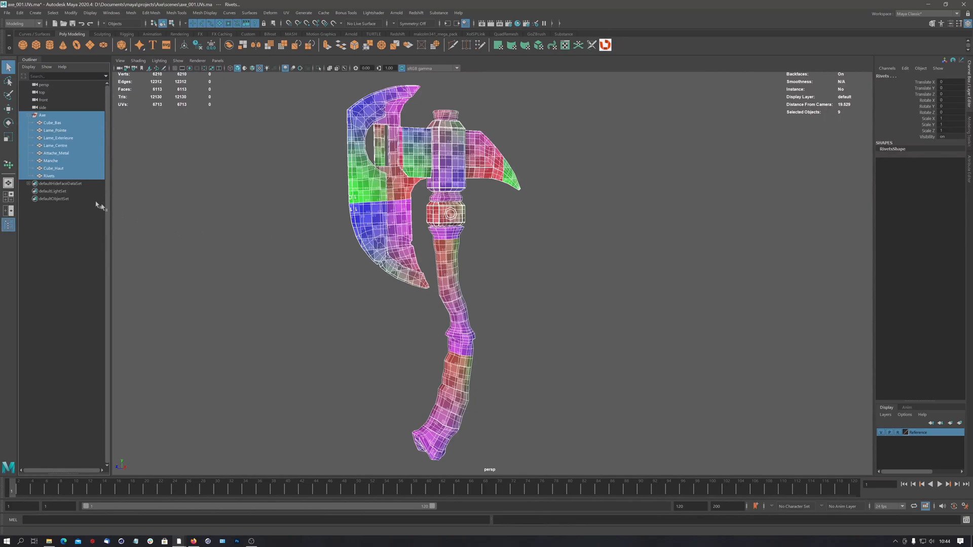
# Delete the three Cube_BasShape hidden-face sets contained in defaultHideFaceDataSet
pyautogui.click(62, 183)
pyautogui.click(28, 183)
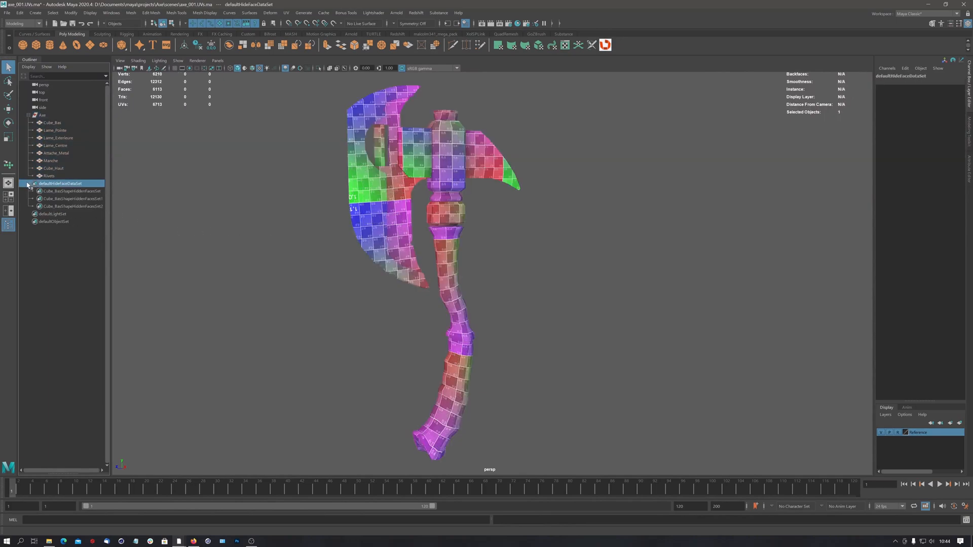
pyautogui.click(56, 192)
pyautogui.keyDown('shift'); pyautogui.click(58, 207); pyautogui.keyUp('shift')
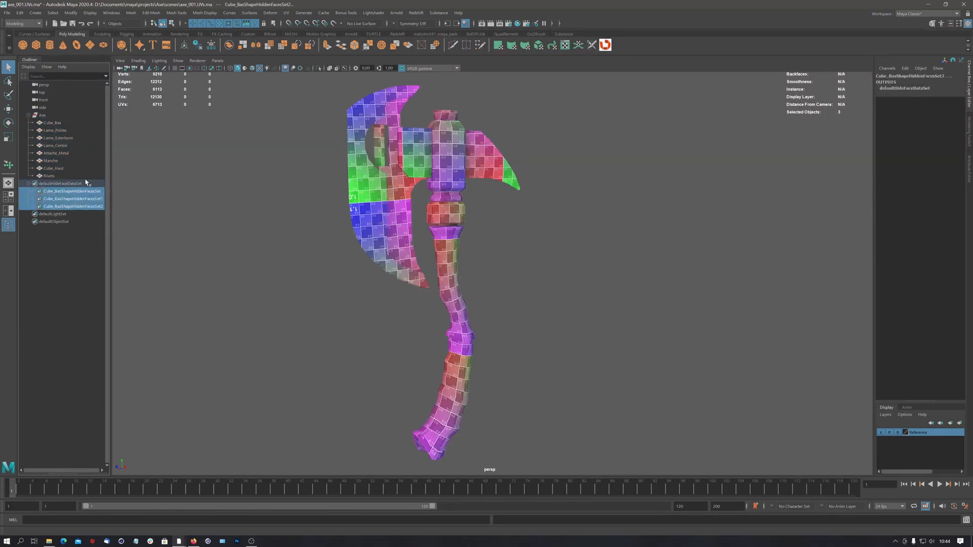
pyautogui.press('Delete')
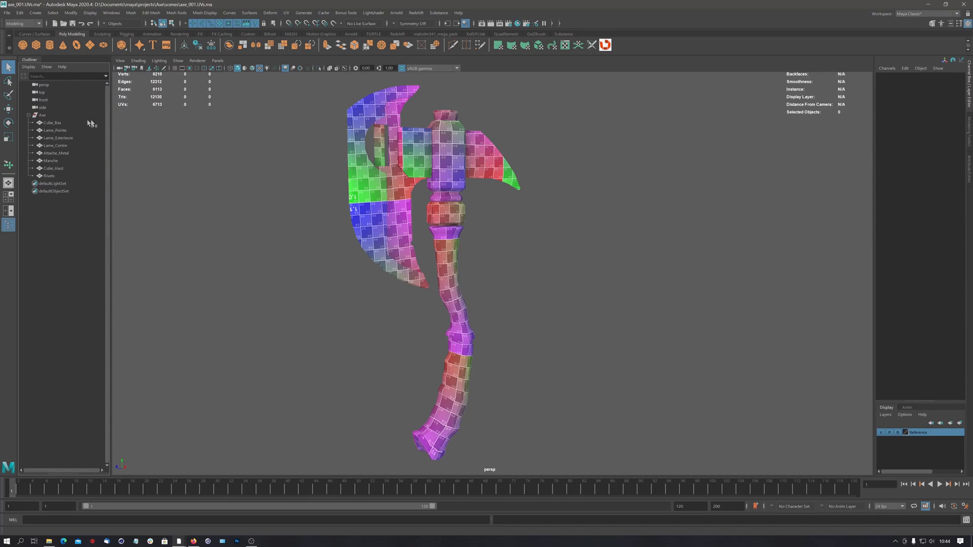
pyautogui.keyDown('alt'); pyautogui.moveTo(443, 152); pyautogui.dragTo(388, 173, button='right'); pyautogui.keyUp('alt')
pyautogui.keyDown('alt'); pyautogui.moveTo(388, 173); pyautogui.dragTo(331, 164, button='middle'); pyautogui.keyUp('alt')
pyautogui.keyDown('alt'); pyautogui.moveTo(331, 164); pyautogui.dragTo(410, 151, button='right'); pyautogui.keyUp('alt')
pyautogui.keyDown('alt'); pyautogui.moveTo(391, 157); pyautogui.dragTo(388, 166, button='middle'); pyautogui.keyUp('alt')
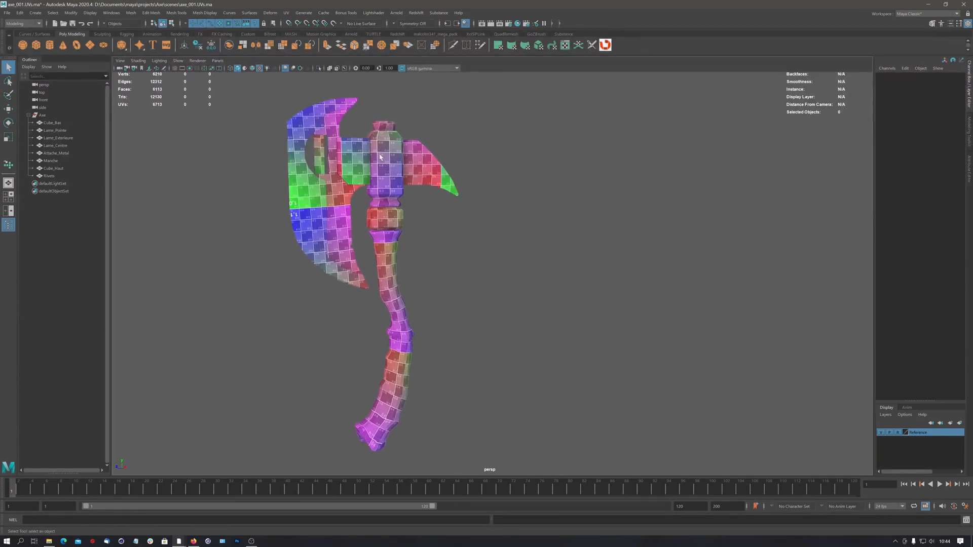
pyautogui.keyDown('alt'); pyautogui.moveTo(380, 158); pyautogui.dragTo(381, 163); pyautogui.keyUp('alt')
pyautogui.keyDown('alt'); pyautogui.moveTo(378, 171); pyautogui.dragTo(383, 172, button='middle'); pyautogui.keyUp('alt')
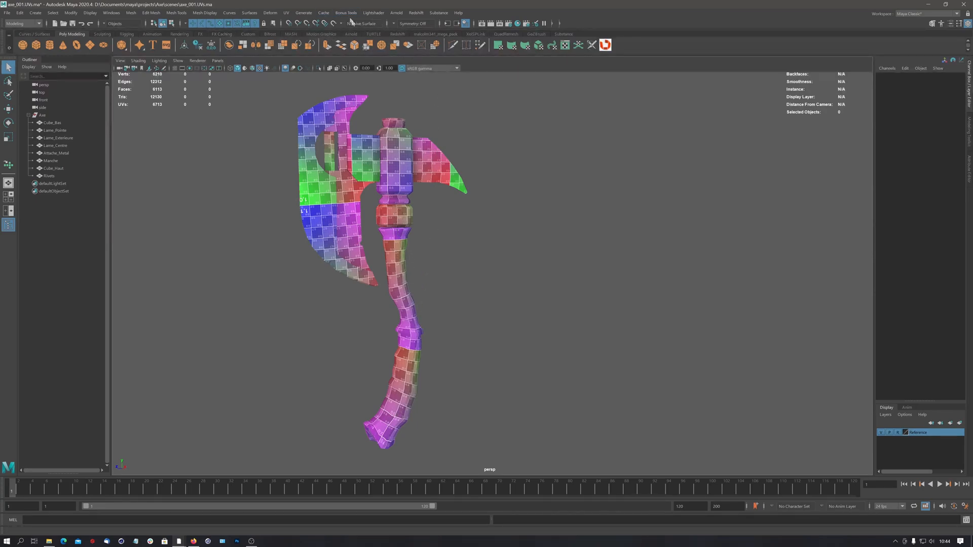
# Open the UV Editor and display the full UV layout of the whole Axe group
pyautogui.click(286, 13)
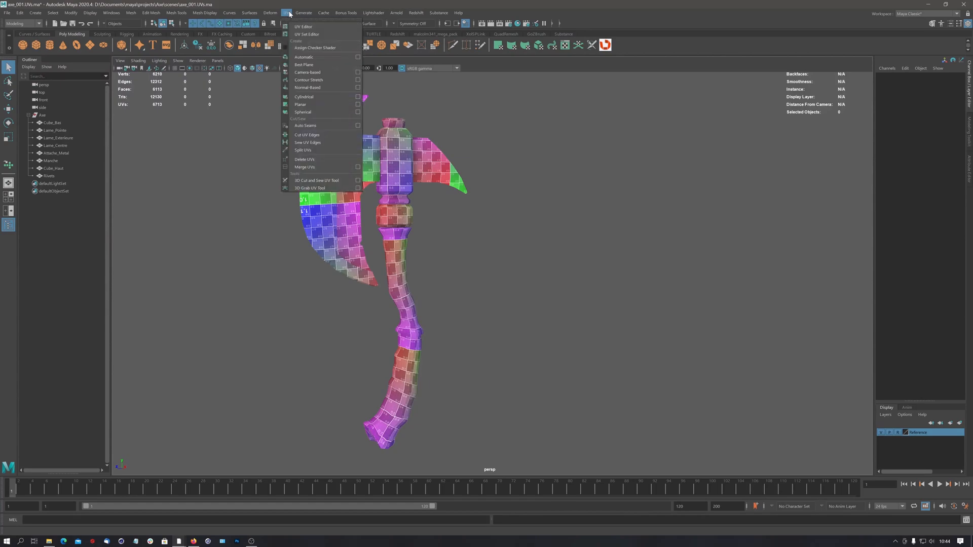
pyautogui.click(312, 26)
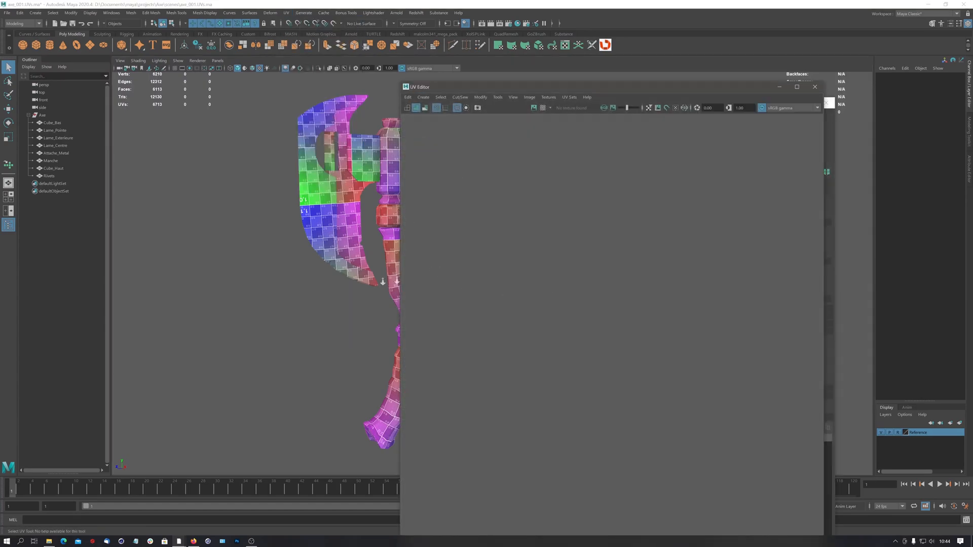
pyautogui.click(332, 217)
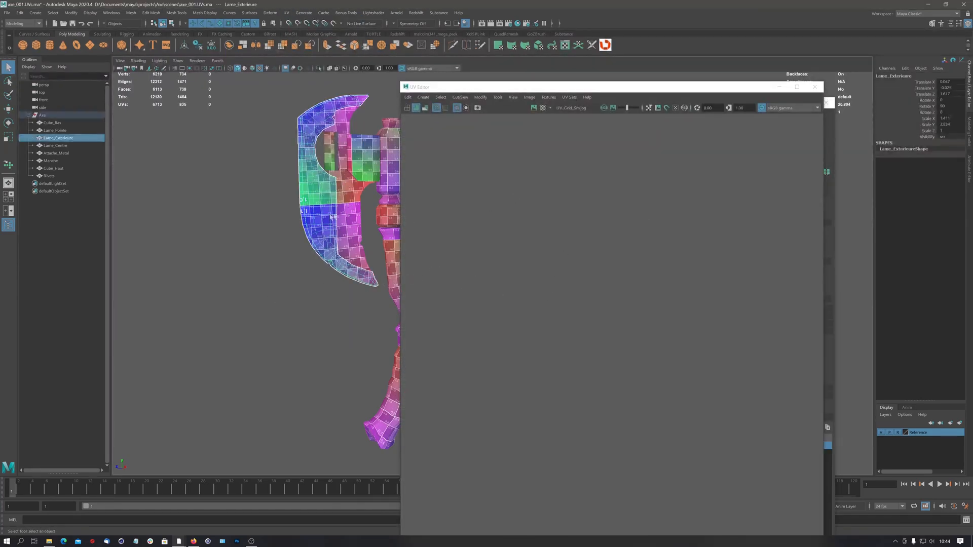
pyautogui.click(42, 115)
pyautogui.scroll(-3, 633, 232)
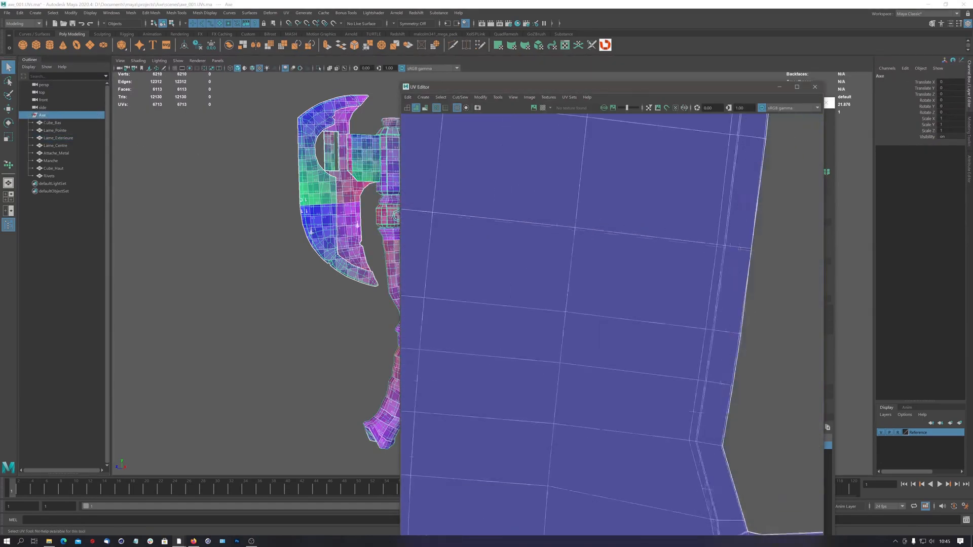
pyautogui.scroll(-6, 607, 235)
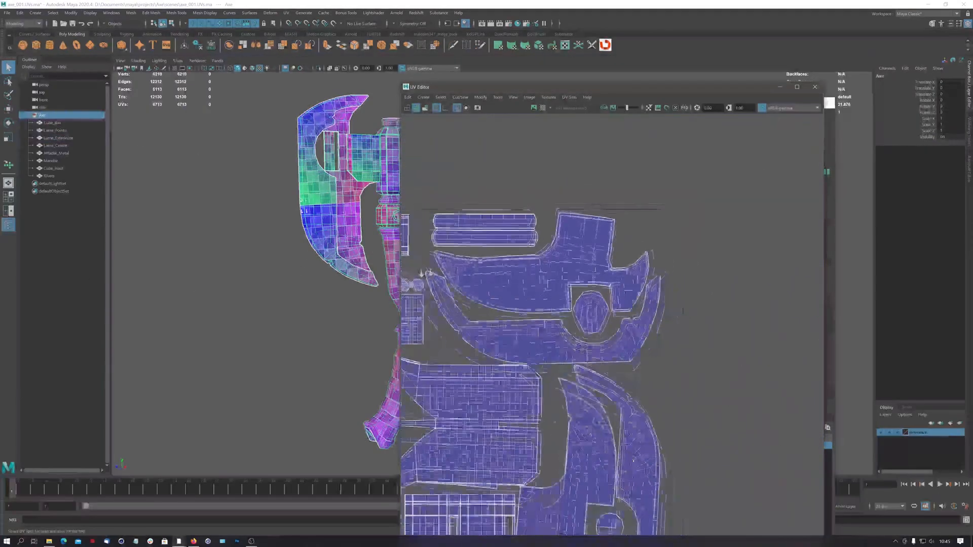
pyautogui.keyDown('alt'); pyautogui.moveTo(552, 266); pyautogui.dragTo(619, 216, button='middle'); pyautogui.keyUp('alt')
pyautogui.scroll(-1, 616, 215)
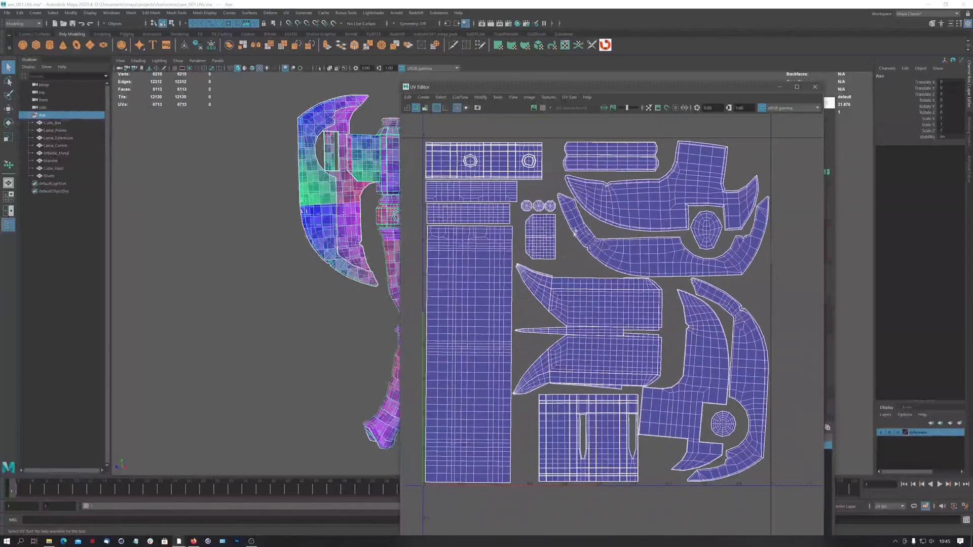
# Examine the checker squares along the axe's handle in the 3D view for size and distortion
pyautogui.keyDown('alt'); pyautogui.moveTo(403, 267); pyautogui.dragTo(303, 269, button='middle'); pyautogui.keyUp('alt')
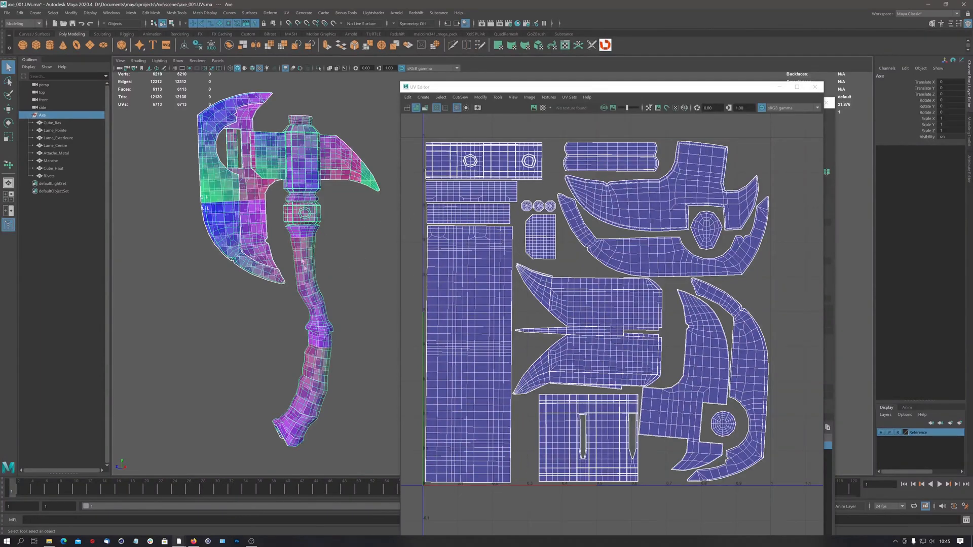
pyautogui.scroll(5, 305, 274)
pyautogui.keyDown('alt'); pyautogui.moveTo(171, 314); pyautogui.dragTo(277, 294, button='middle'); pyautogui.keyUp('alt')
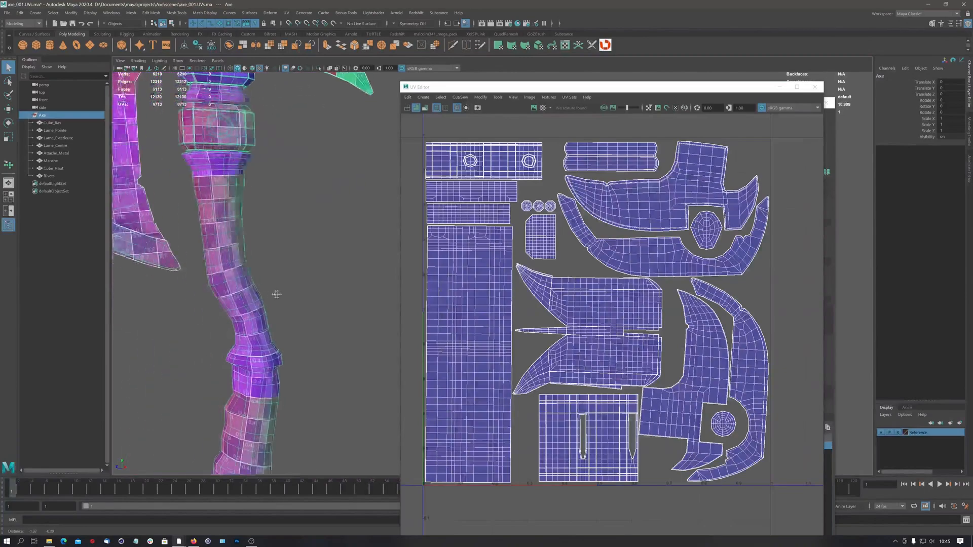
pyautogui.keyDown('alt'); pyautogui.moveTo(277, 295); pyautogui.dragTo(304, 268); pyautogui.keyUp('alt')
pyautogui.keyDown('alt'); pyautogui.moveTo(291, 262); pyautogui.dragTo(355, 231, button='right'); pyautogui.keyUp('alt')
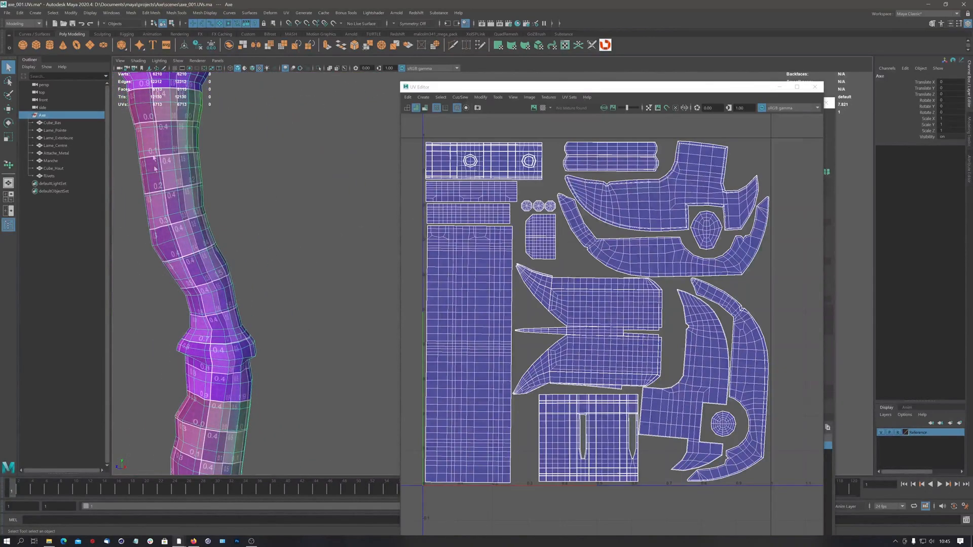
pyautogui.keyDown('alt'); pyautogui.moveTo(196, 260); pyautogui.dragTo(241, 220); pyautogui.keyUp('alt')
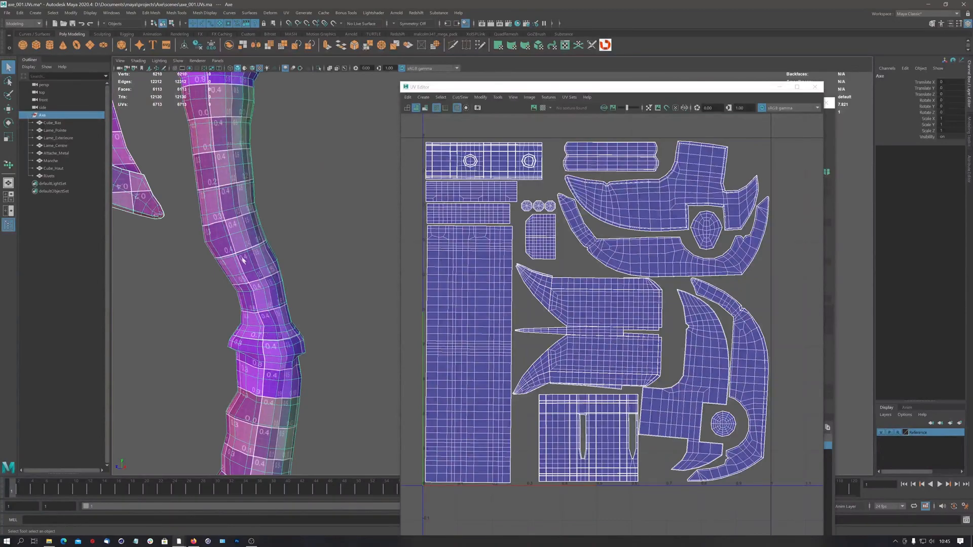
pyautogui.keyDown('alt'); pyautogui.moveTo(264, 213); pyautogui.dragTo(154, 243, button='right'); pyautogui.keyUp('alt')
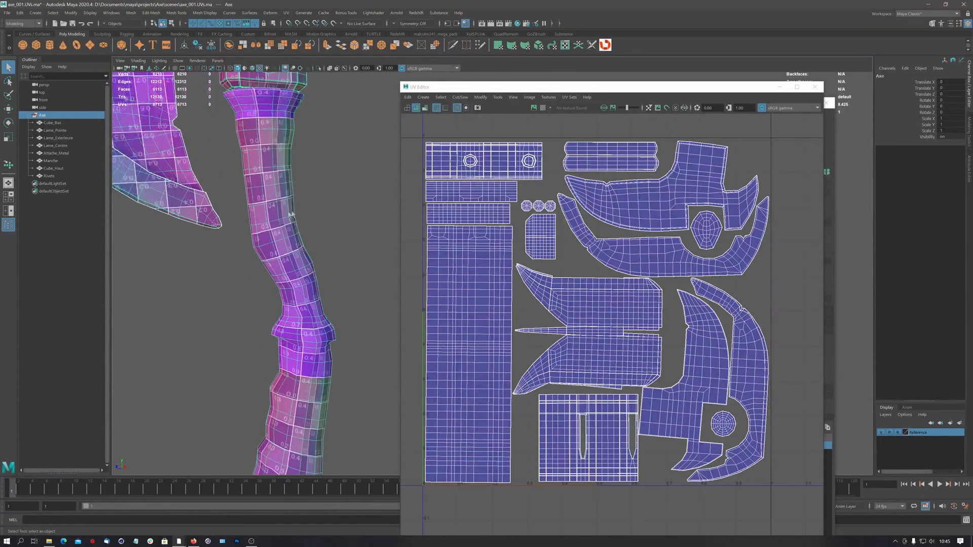
pyautogui.keyDown('alt'); pyautogui.moveTo(290, 215); pyautogui.dragTo(249, 246, button='right'); pyautogui.keyUp('alt')
pyautogui.keyDown('alt'); pyautogui.moveTo(250, 231); pyautogui.dragTo(209, 157, button='middle'); pyautogui.keyUp('alt')
pyautogui.keyDown('alt'); pyautogui.moveTo(222, 196); pyautogui.dragTo(236, 226, button='right'); pyautogui.keyUp('alt')
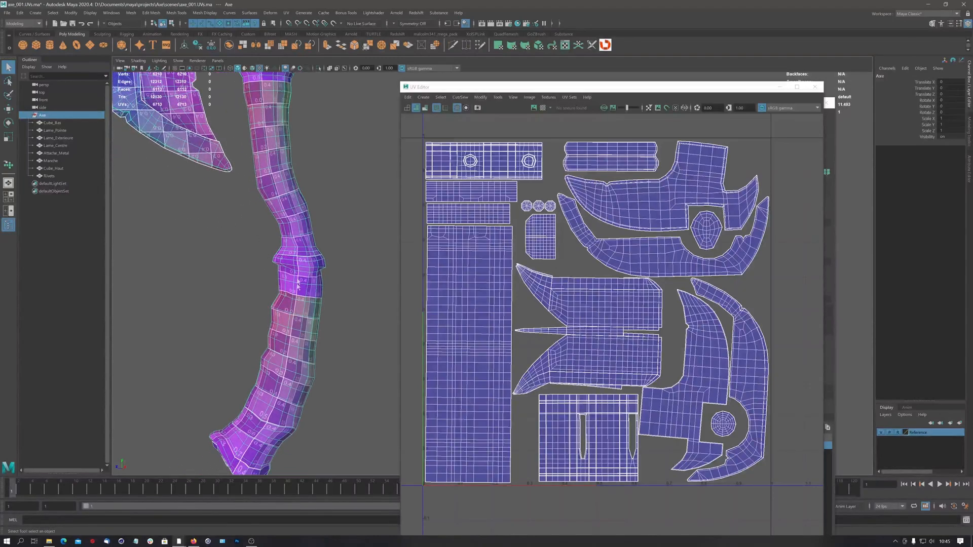
pyautogui.keyDown('alt'); pyautogui.moveTo(297, 285); pyautogui.dragTo(285, 210); pyautogui.keyUp('alt')
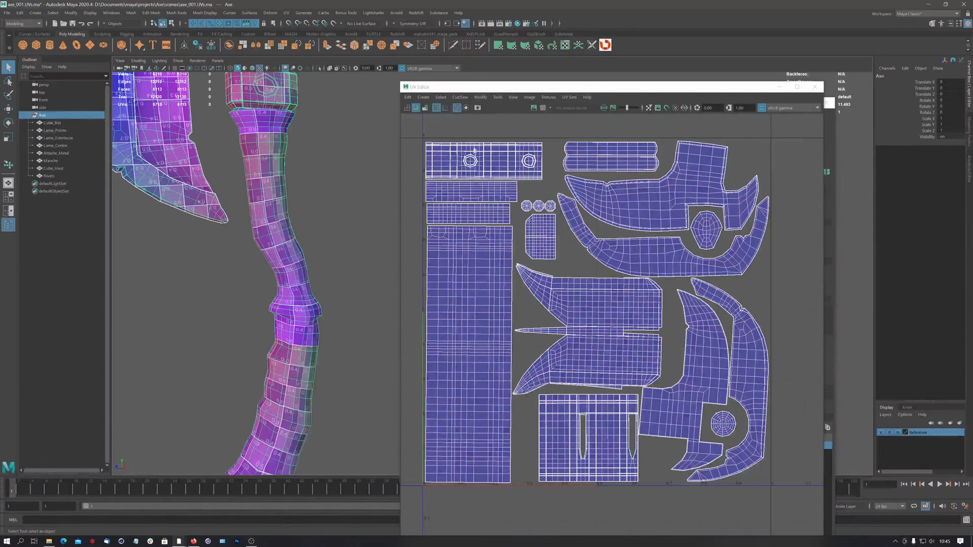
# Inspect the UV shells of the collar and handle pieces up close, and the overall packing of the layout
pyautogui.scroll(4, 475, 150)
pyautogui.keyDown('alt'); pyautogui.moveTo(525, 202); pyautogui.dragTo(630, 246, button='middle'); pyautogui.keyUp('alt')
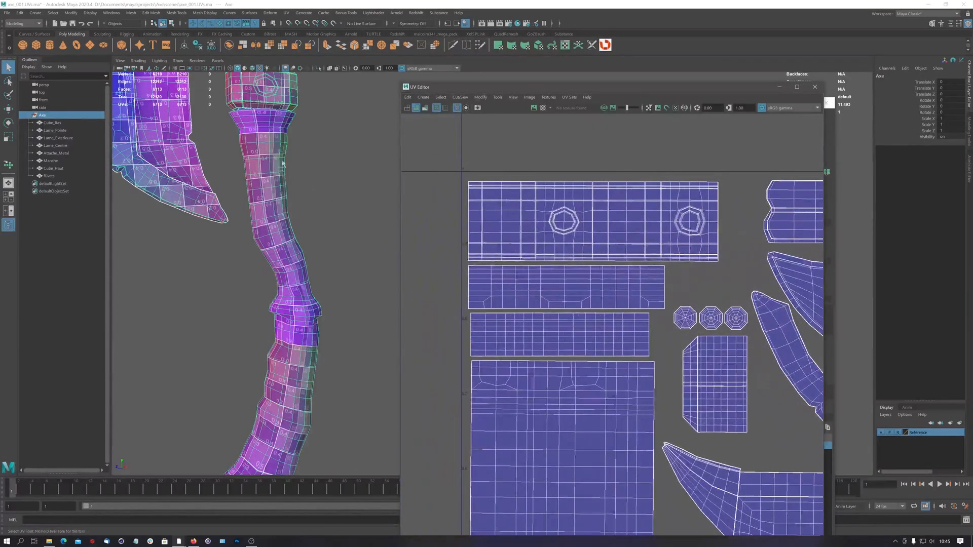
pyautogui.keyDown('alt'); pyautogui.moveTo(276, 152); pyautogui.dragTo(281, 220, button='middle'); pyautogui.keyUp('alt')
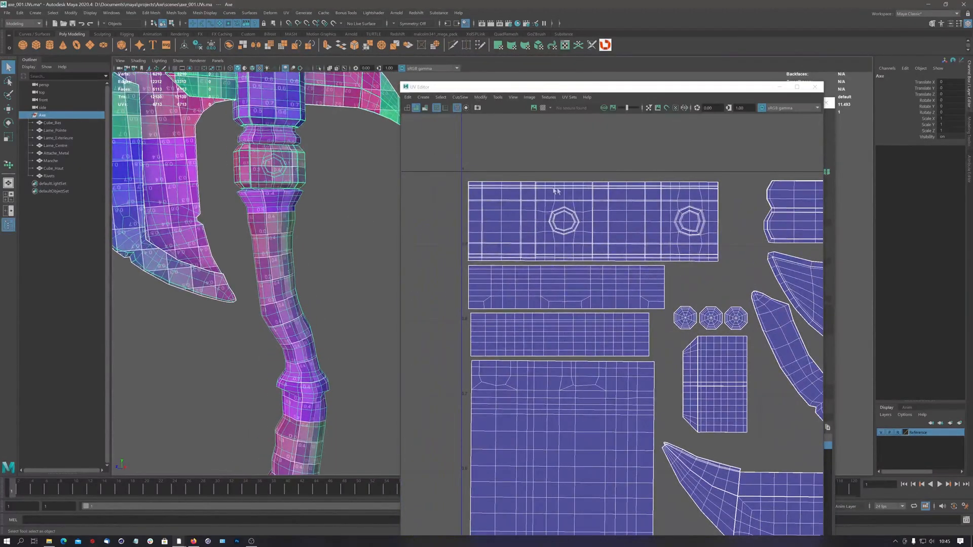
pyautogui.keyDown('alt'); pyautogui.moveTo(538, 189); pyautogui.dragTo(536, 204, button='middle'); pyautogui.keyUp('alt')
pyautogui.keyDown('alt'); pyautogui.moveTo(536, 204); pyautogui.dragTo(638, 206, button='right'); pyautogui.keyUp('alt')
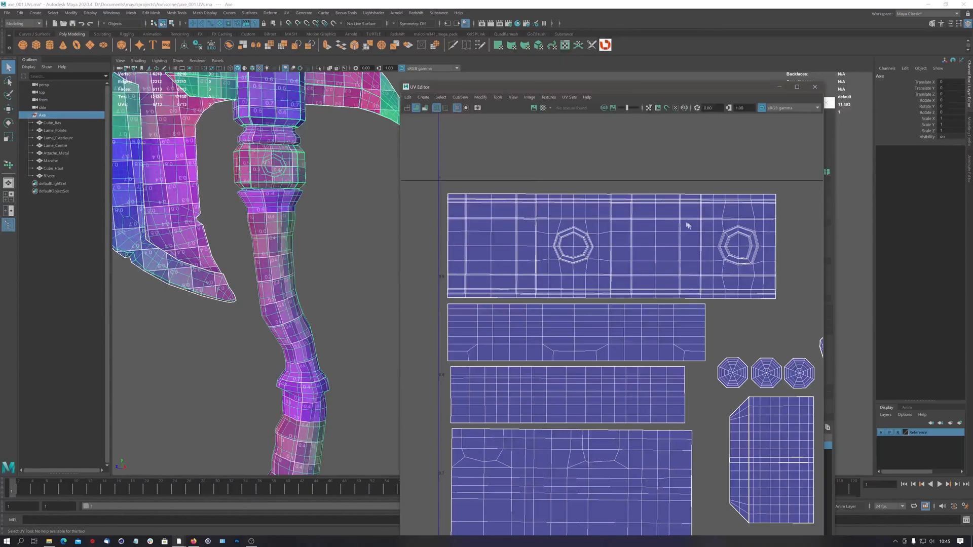
pyautogui.scroll(-5, 692, 227)
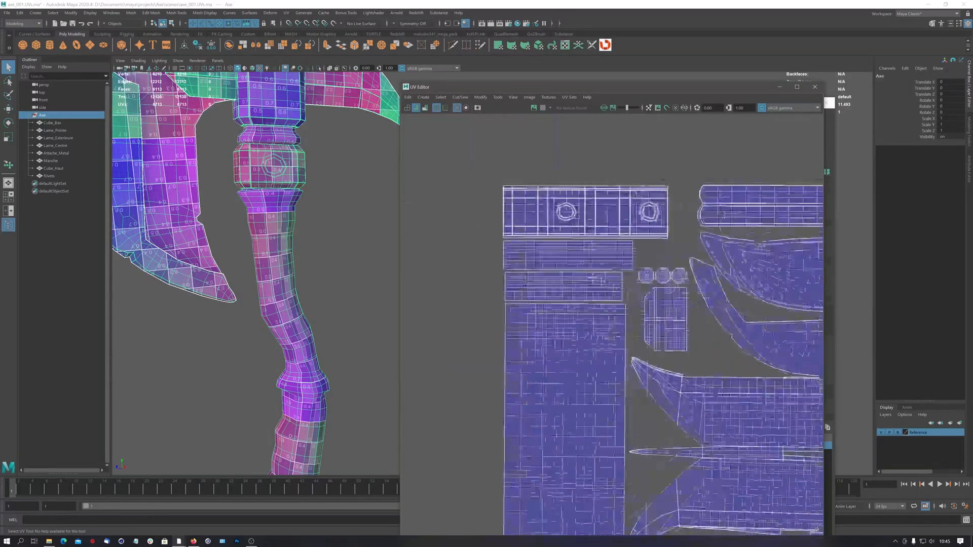
pyautogui.scroll(-5, 555, 267)
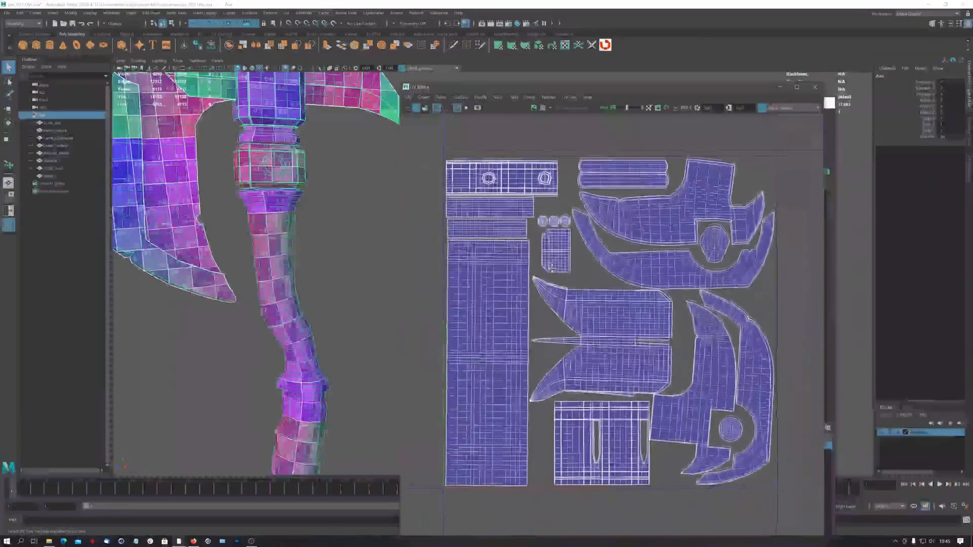
pyautogui.scroll(4, 555, 268)
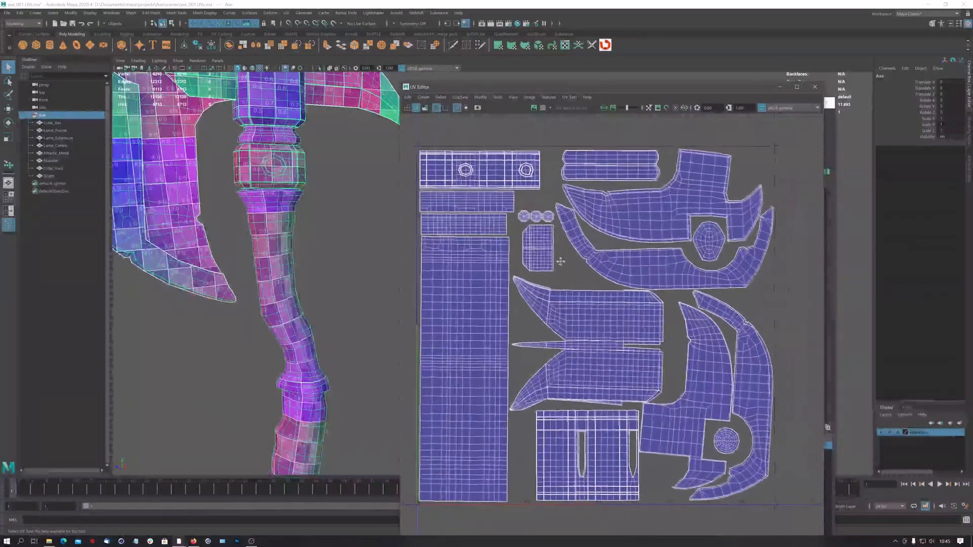
pyautogui.keyDown('alt'); pyautogui.moveTo(566, 265); pyautogui.dragTo(567, 251, button='middle'); pyautogui.keyUp('alt')
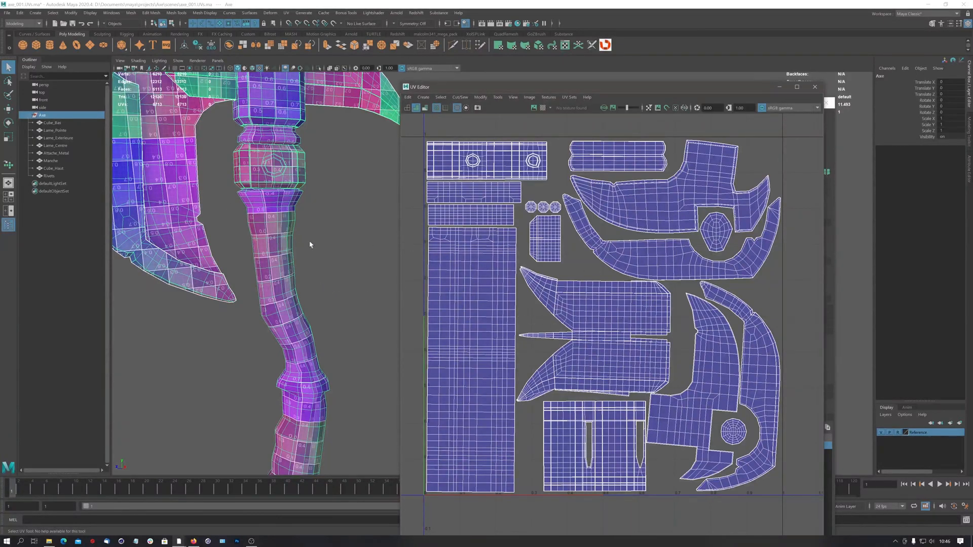
# Close the UV Editor and UV Toolkit windows so the whole axe can be seen in the 3D view
pyautogui.keyDown('alt'); pyautogui.moveTo(311, 244); pyautogui.dragTo(74, 239, button='right'); pyautogui.keyUp('alt')
pyautogui.keyDown('alt'); pyautogui.moveTo(314, 225); pyautogui.dragTo(219, 228, button='middle'); pyautogui.keyUp('alt')
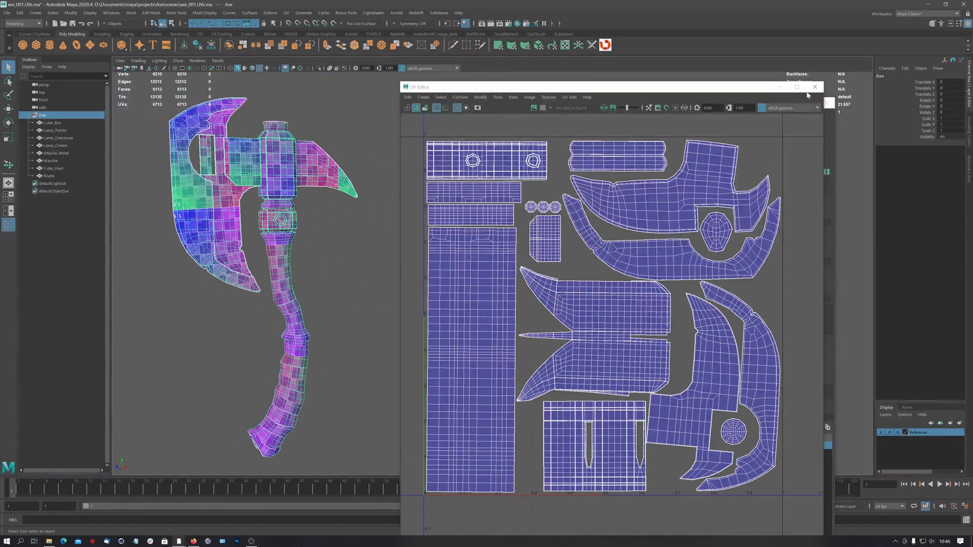
pyautogui.click(814, 89)
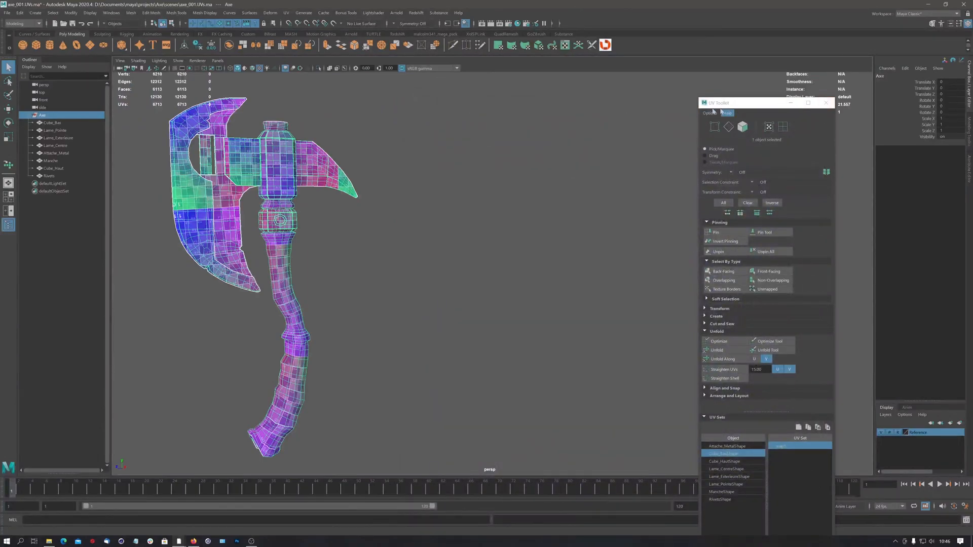
pyautogui.moveTo(751, 106); pyautogui.dragTo(662, 102)
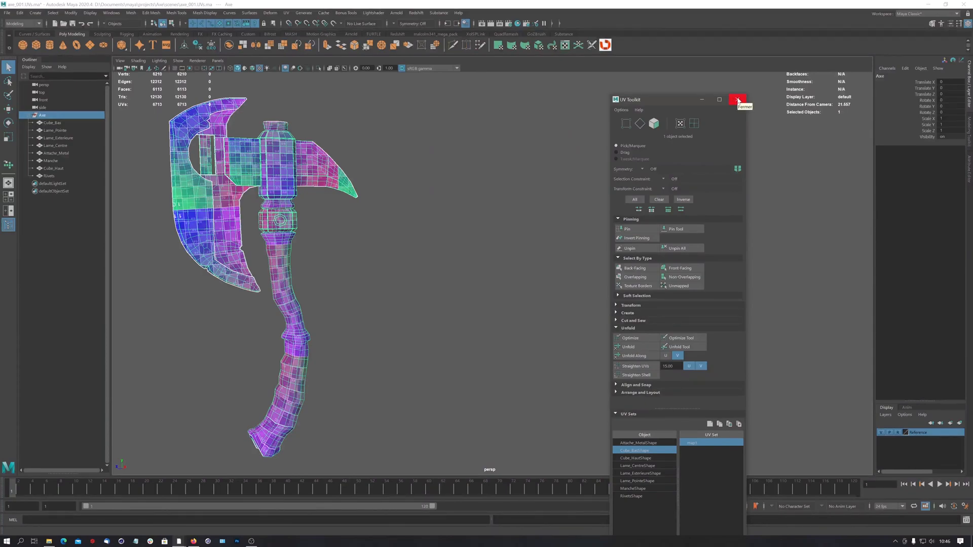
pyautogui.click(737, 99)
# Set the Axe group to unsmoothed display, assign it a new Lambert material, and clear the selection
pyautogui.keyDown('alt'); pyautogui.moveTo(325, 225); pyautogui.dragTo(479, 212, button='middle'); pyautogui.keyUp('alt')
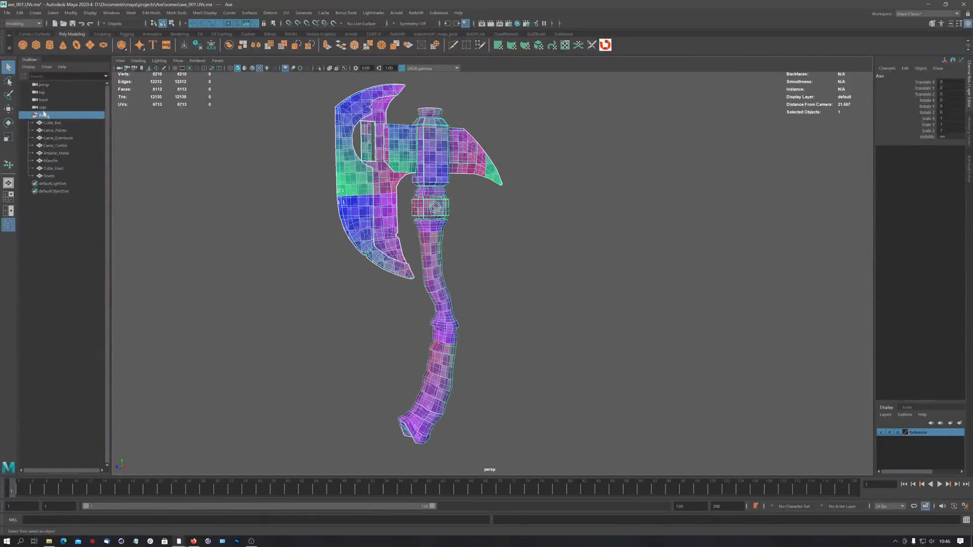
pyautogui.press('1')
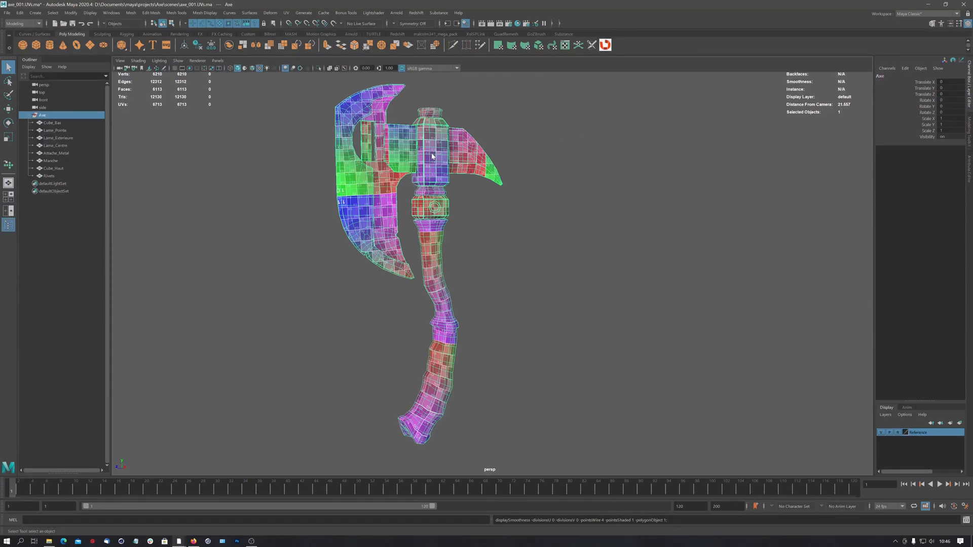
pyautogui.moveTo(432, 156); pyautogui.dragTo(427, 346, button='right')
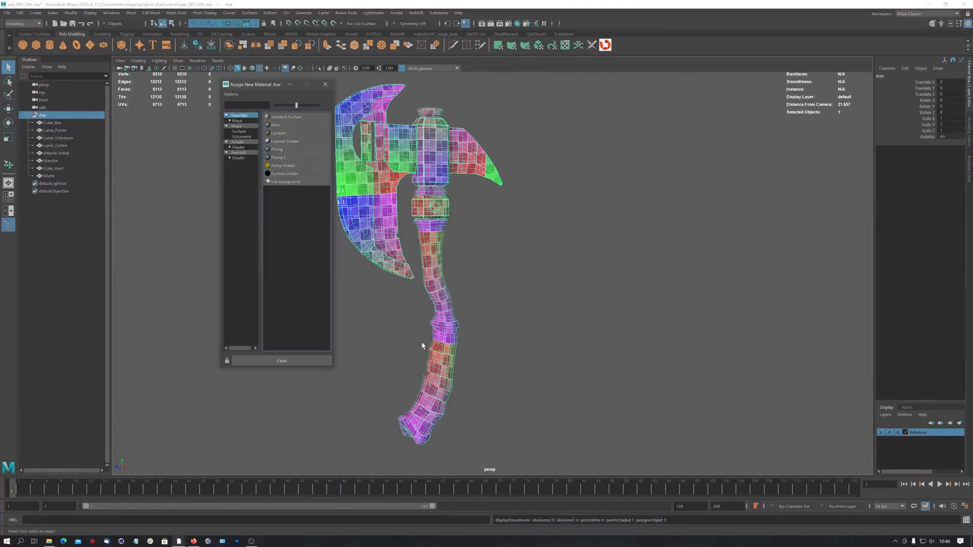
pyautogui.click(277, 134)
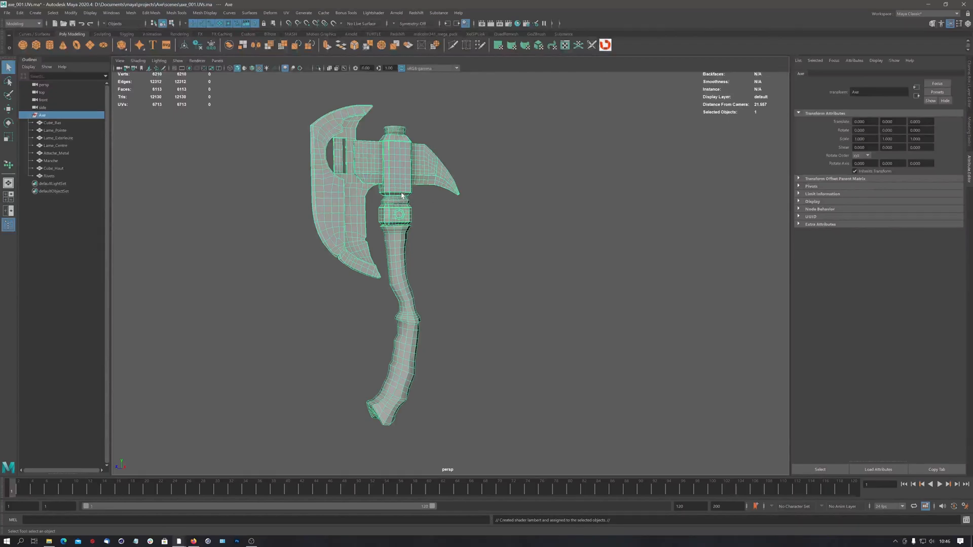
pyautogui.click(508, 165)
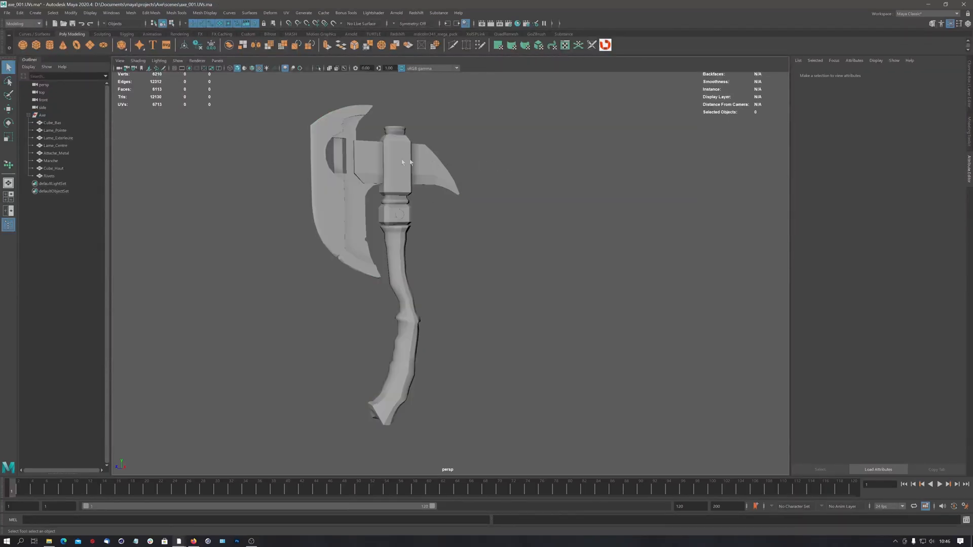
# Select all the axe's mesh pieces in the 3D view and switch to the UV Editing workspace
pyautogui.moveTo(265, 113); pyautogui.dragTo(462, 401)
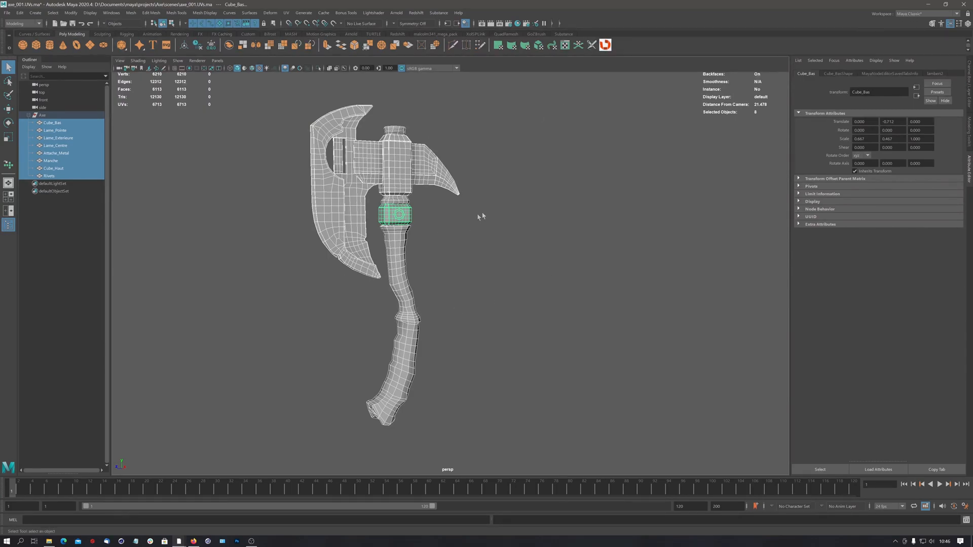
pyautogui.click(914, 14)
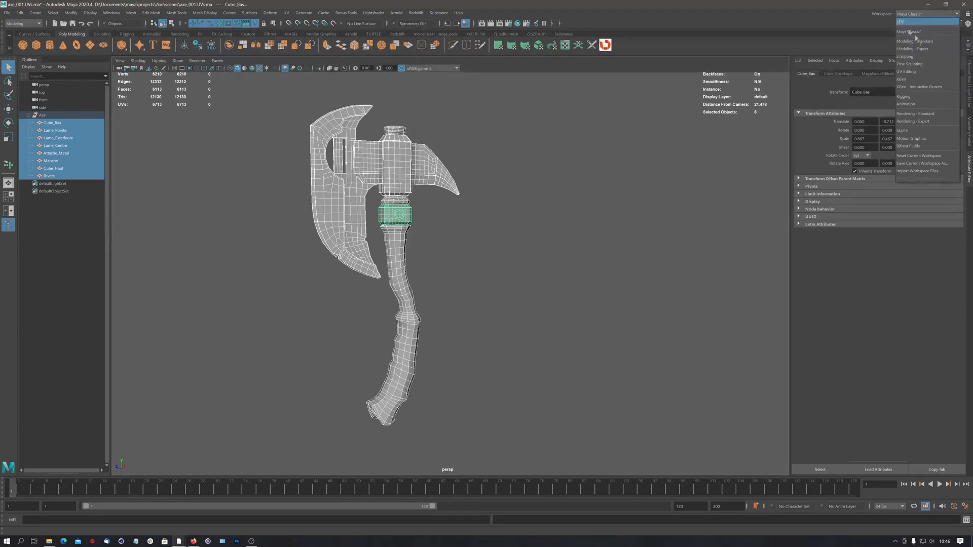
pyautogui.click(908, 72)
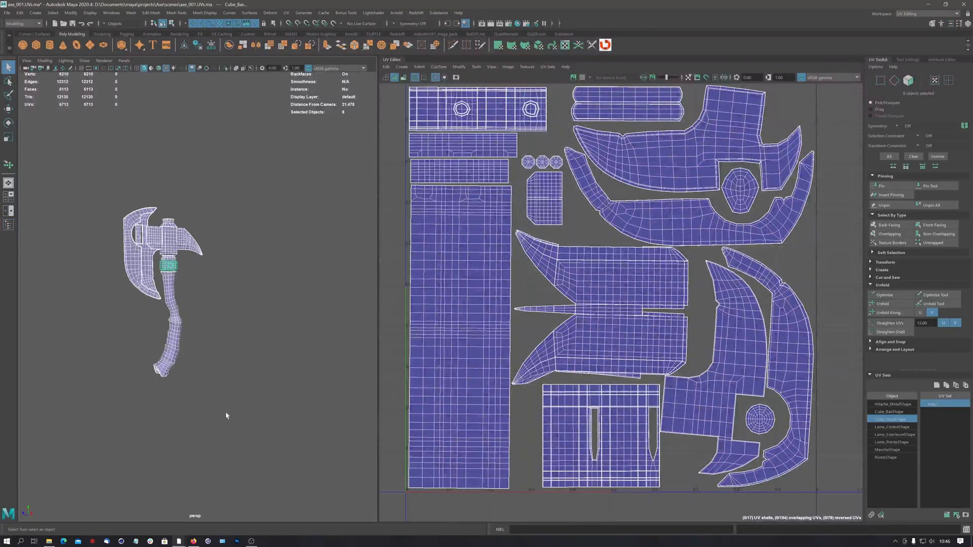
# Examine the axe model and its complete UV layout side by side, framing both fully in their views
pyautogui.keyDown('alt'); pyautogui.moveTo(156, 269); pyautogui.dragTo(193, 261); pyautogui.keyUp('alt')
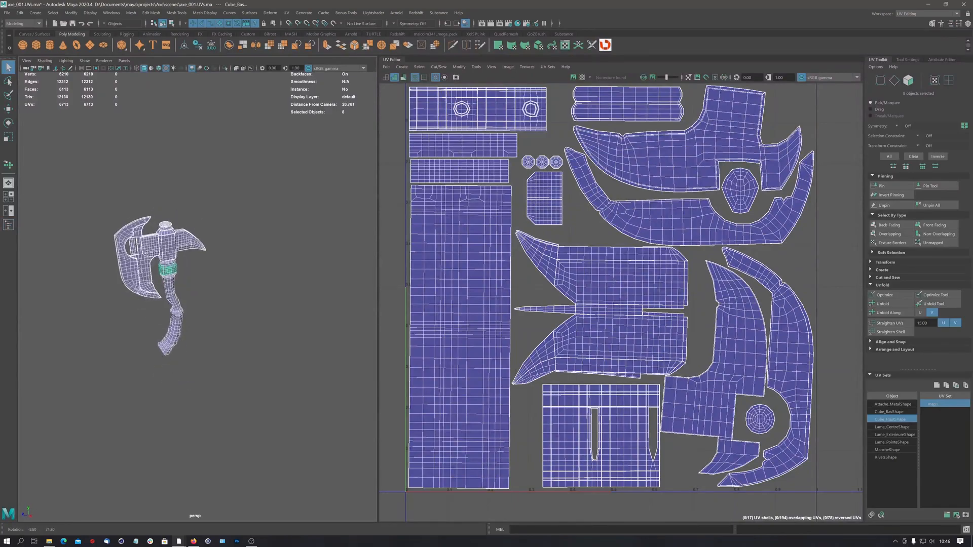
pyautogui.keyDown('alt'); pyautogui.moveTo(192, 261); pyautogui.dragTo(299, 238, button='right'); pyautogui.keyUp('alt')
pyautogui.keyDown('alt'); pyautogui.moveTo(199, 263); pyautogui.dragTo(267, 275, button='middle'); pyautogui.keyUp('alt')
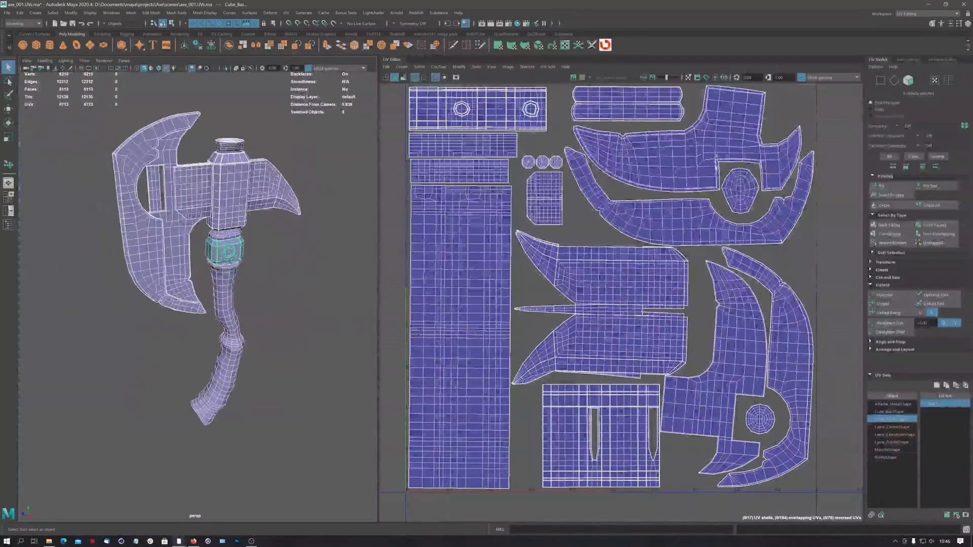
pyautogui.keyDown('alt'); pyautogui.moveTo(680, 278); pyautogui.dragTo(522, 289, button='right'); pyautogui.keyUp('alt')
pyautogui.keyDown('alt'); pyautogui.moveTo(587, 281); pyautogui.dragTo(569, 300, button='middle'); pyautogui.keyUp('alt')
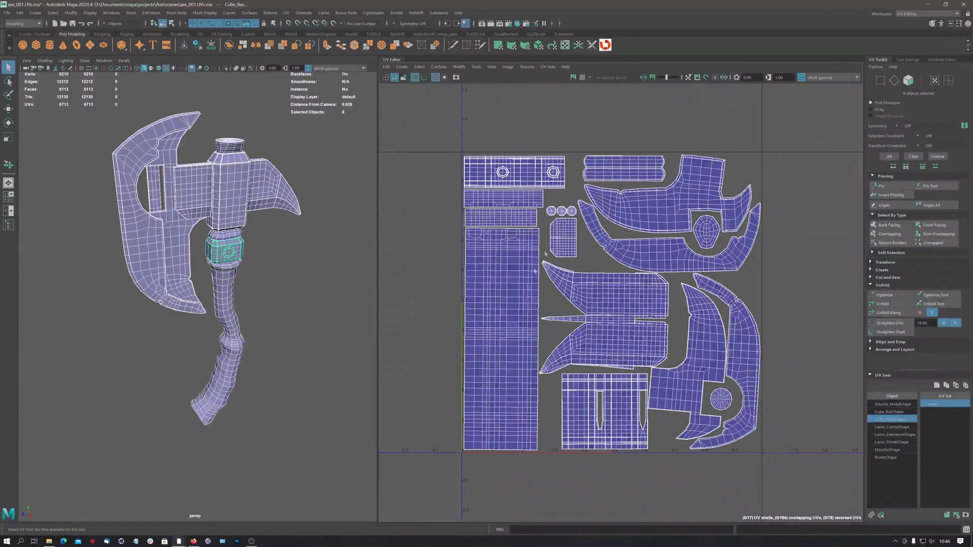
pyautogui.keyDown('alt'); pyautogui.moveTo(657, 303); pyautogui.dragTo(624, 271, button='middle'); pyautogui.keyUp('alt')
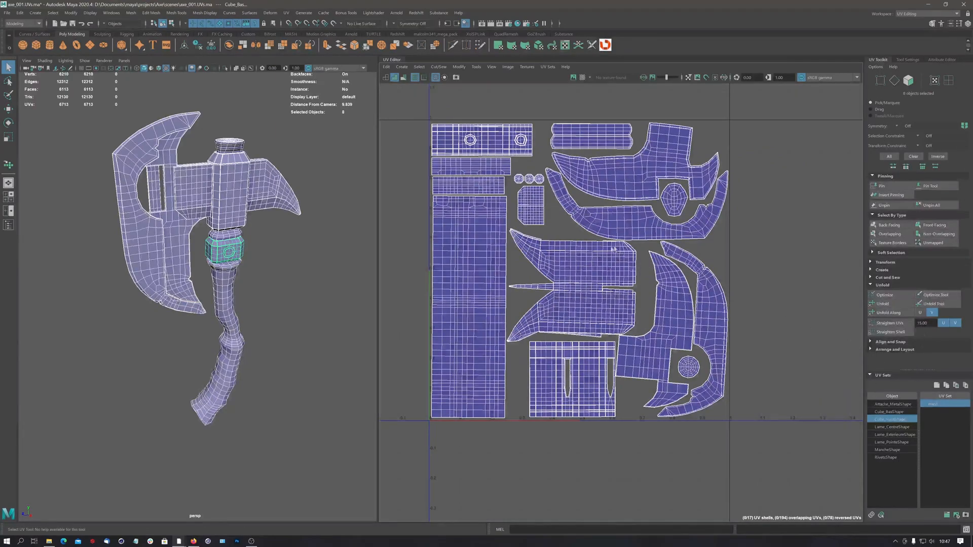
pyautogui.moveTo(228, 266)
pyautogui.keyDown('alt'); pyautogui.mouseDown()
pyautogui.moveTo(241, 255)
pyautogui.moveTo(232, 260)
pyautogui.mouseUp(); pyautogui.keyUp('alt')
pyautogui.moveTo(232, 261)
pyautogui.keyDown('alt'); pyautogui.mouseDown(button='middle')
pyautogui.moveTo(252, 255)
pyautogui.moveTo(244, 260)
pyautogui.mouseUp(button='middle'); pyautogui.keyUp('alt')
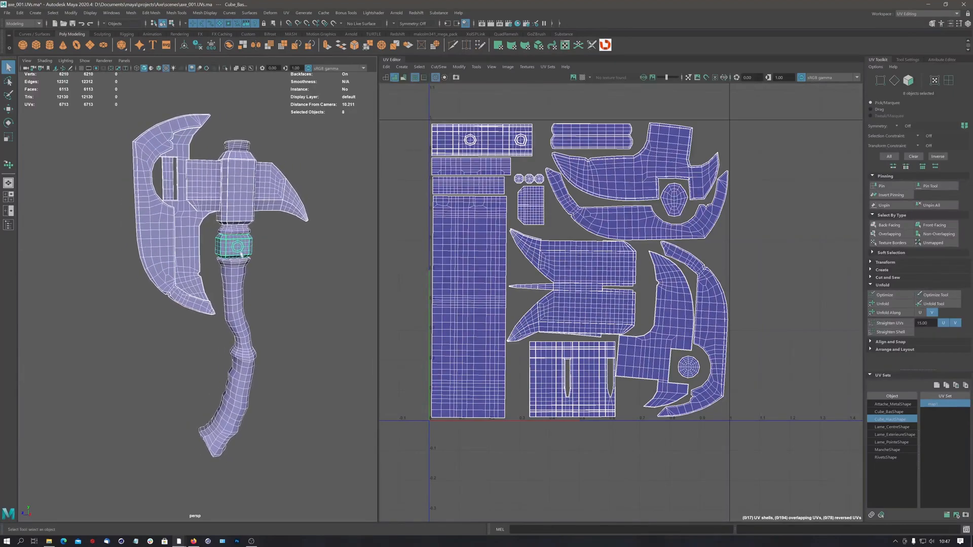
pyautogui.keyDown('alt'); pyautogui.moveTo(244, 260); pyautogui.dragTo(294, 226, button='right'); pyautogui.keyUp('alt')
pyautogui.keyDown('alt'); pyautogui.moveTo(249, 241); pyautogui.dragTo(235, 249, button='middle'); pyautogui.keyUp('alt')
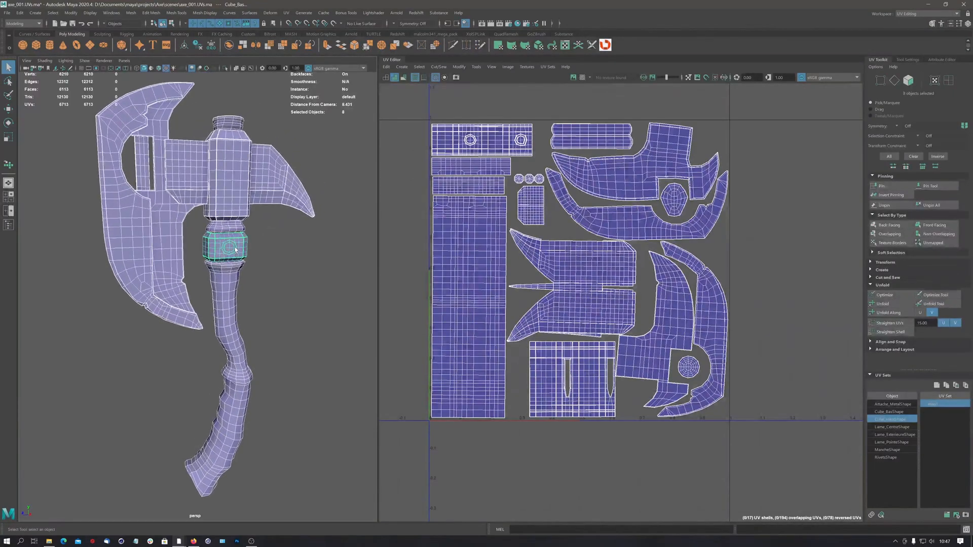
pyautogui.scroll(-3, 248, 228)
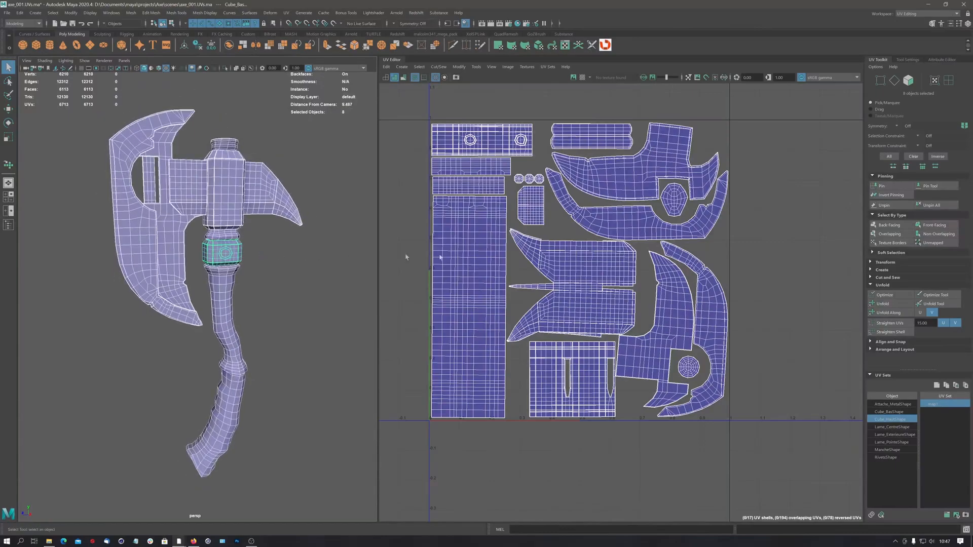
pyautogui.keyDown('alt'); pyautogui.moveTo(565, 247); pyautogui.dragTo(561, 255, button='middle'); pyautogui.keyUp('alt')
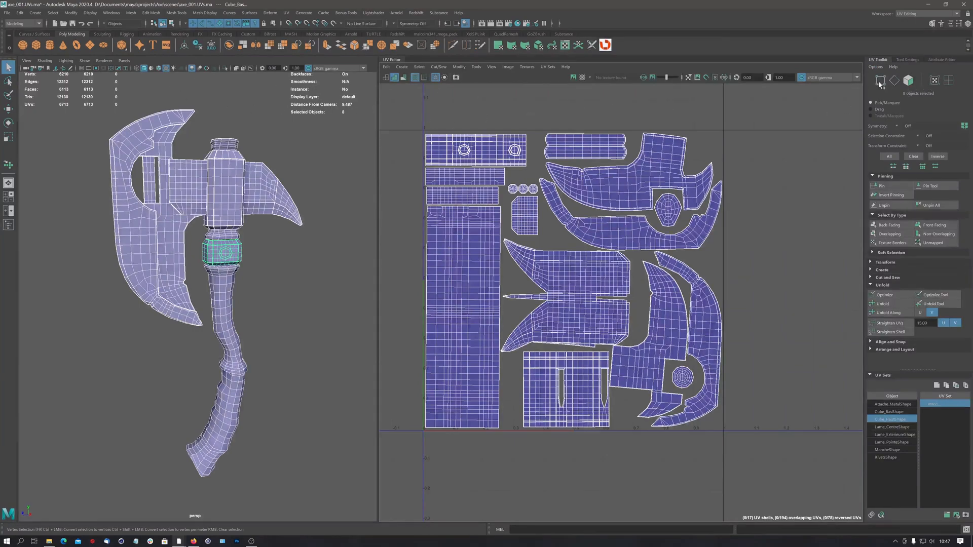
# Try the vertex, edge and face selection modes, and select a block of UVs near the top of the handle shell in UV mode
pyautogui.click(880, 81)
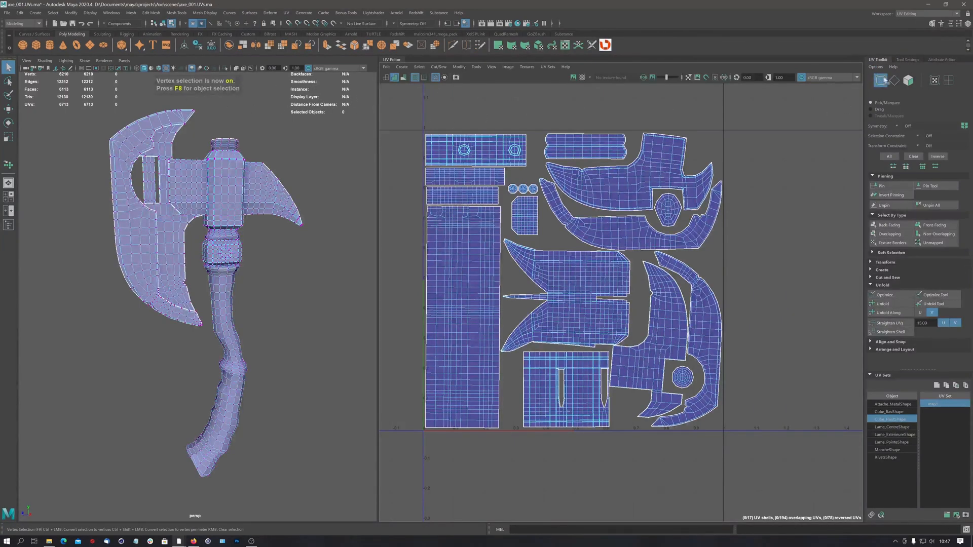
pyautogui.click(894, 82)
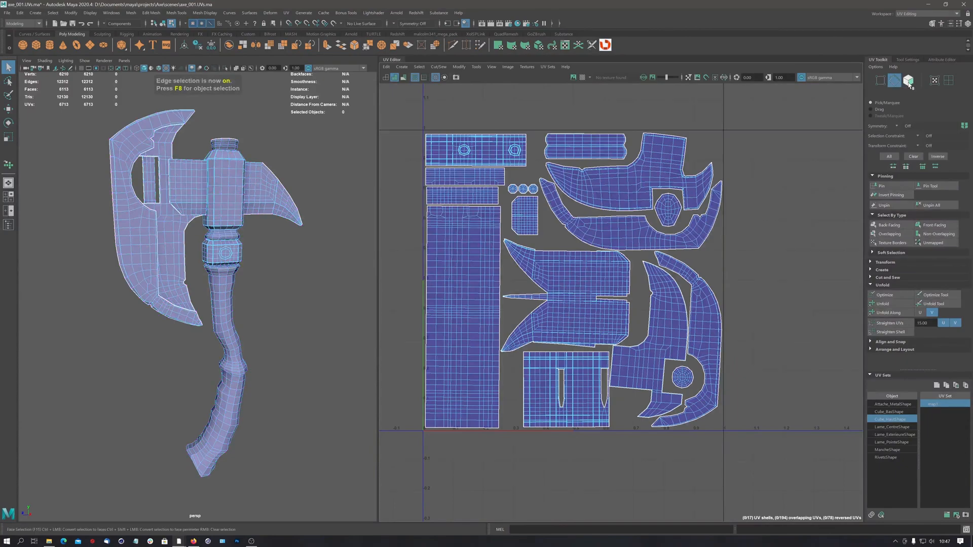
pyautogui.click(907, 83)
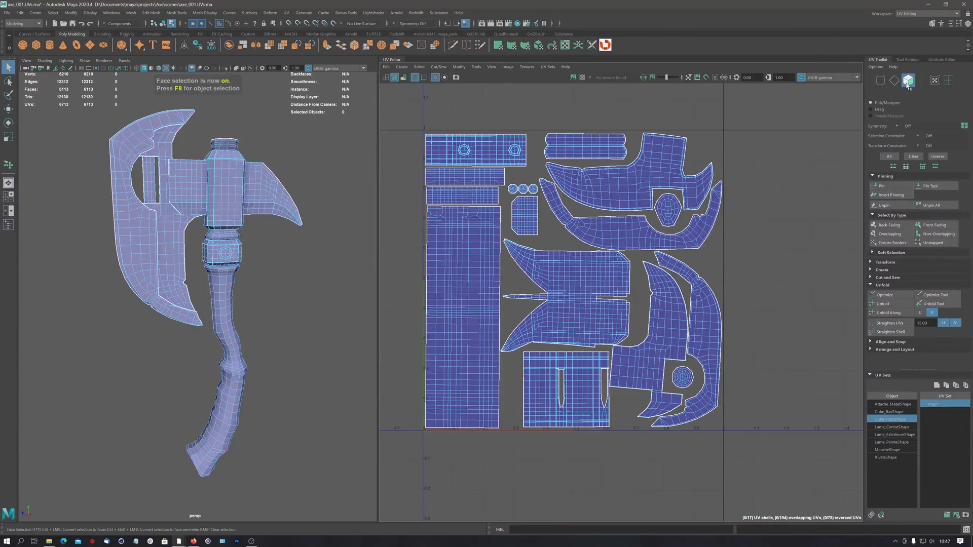
pyautogui.click(935, 82)
pyautogui.moveTo(412, 223); pyautogui.dragTo(471, 267)
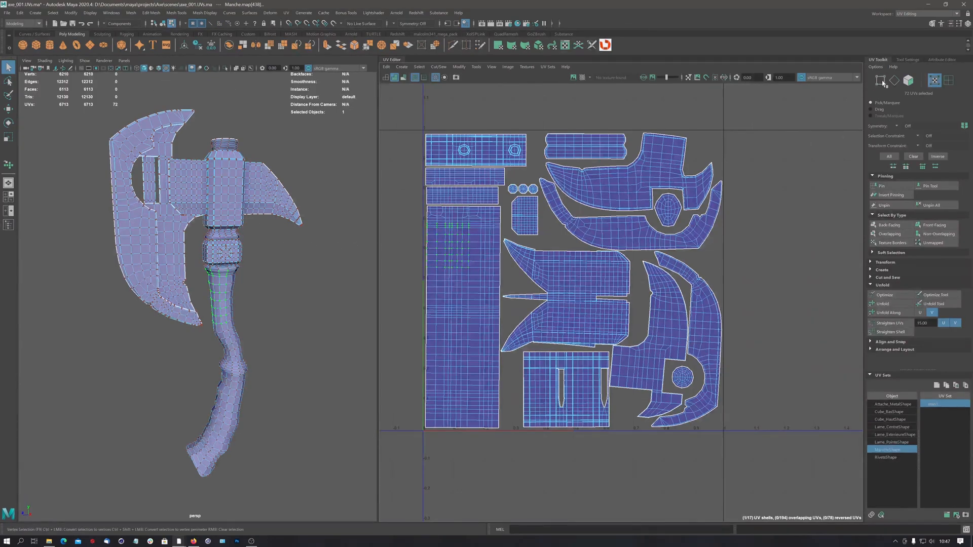
# Switch to UV shell selection and select the handle, Lame_Pointe, lower Lame_Exterieure and Cube_Haut shells one at a time
pyautogui.scroll(5, 446, 232)
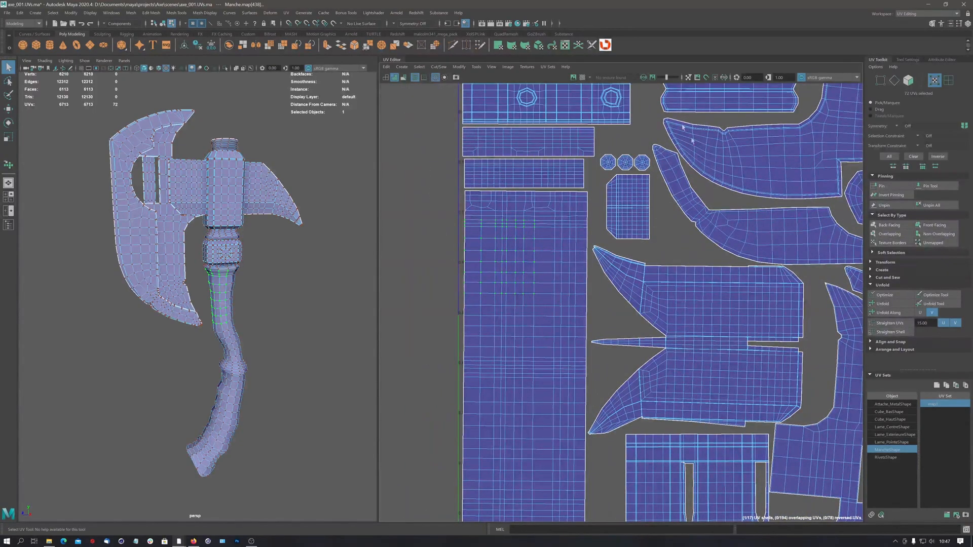
pyautogui.keyDown('alt'); pyautogui.moveTo(610, 245); pyautogui.dragTo(402, 253, button='right'); pyautogui.keyUp('alt')
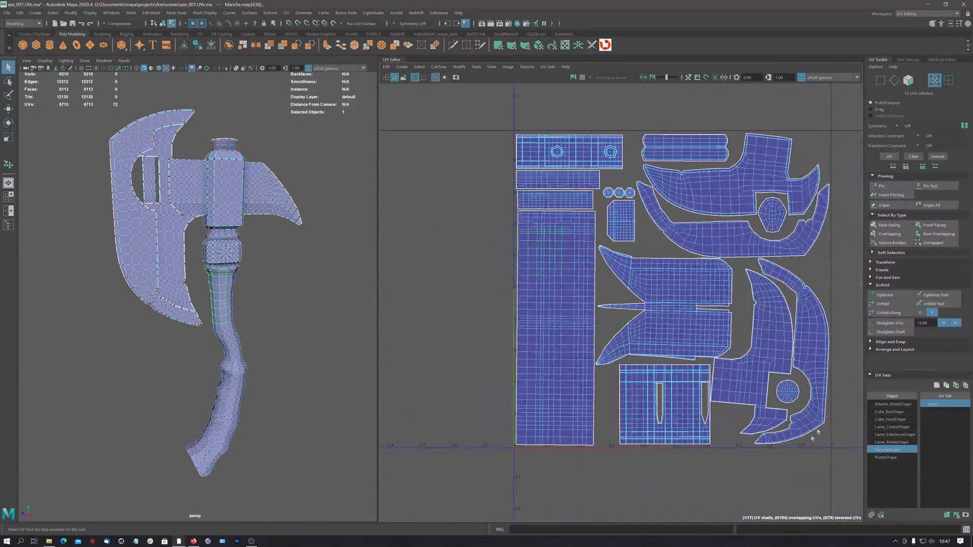
pyautogui.keyDown('alt'); pyautogui.moveTo(735, 140); pyautogui.dragTo(665, 133, button='middle'); pyautogui.keyUp('alt')
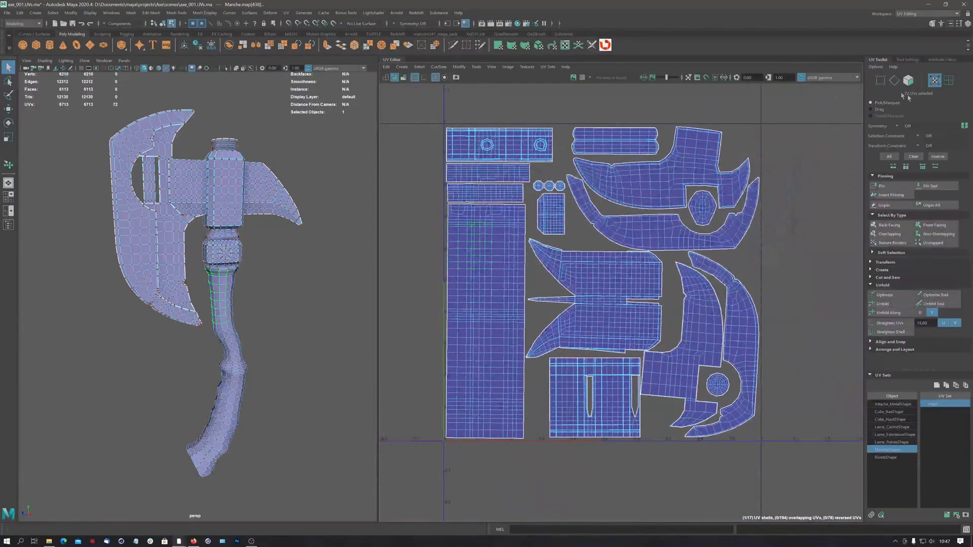
pyautogui.click(950, 81)
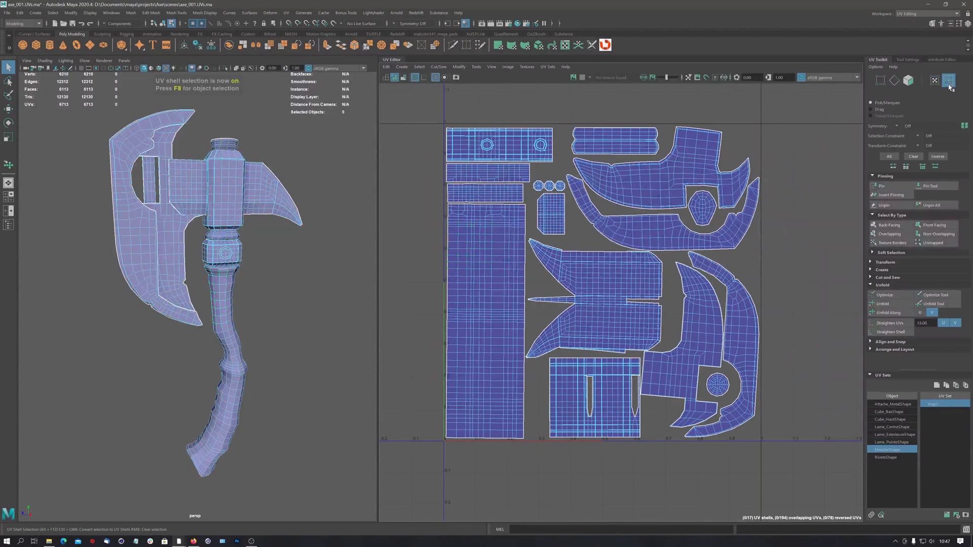
pyautogui.click(484, 246)
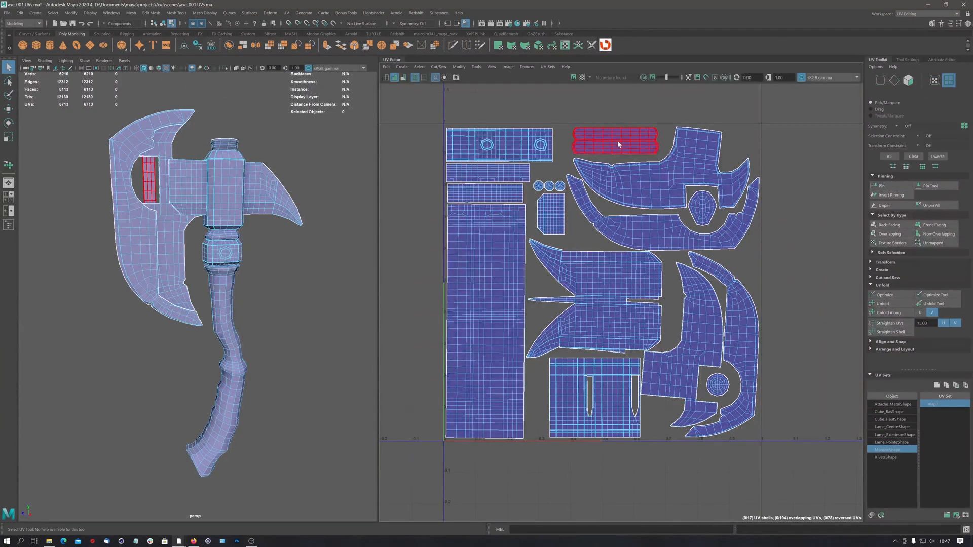
pyautogui.click(591, 285)
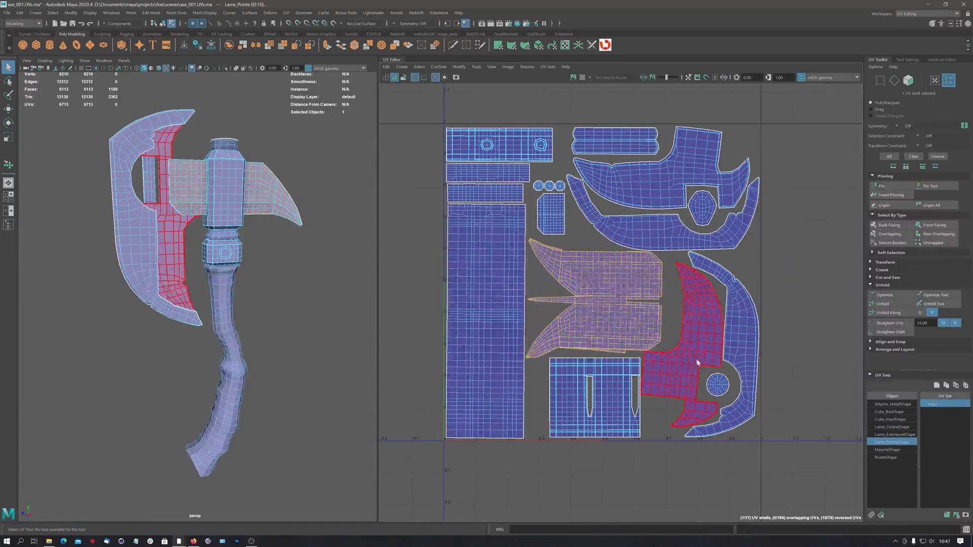
pyautogui.click(741, 339)
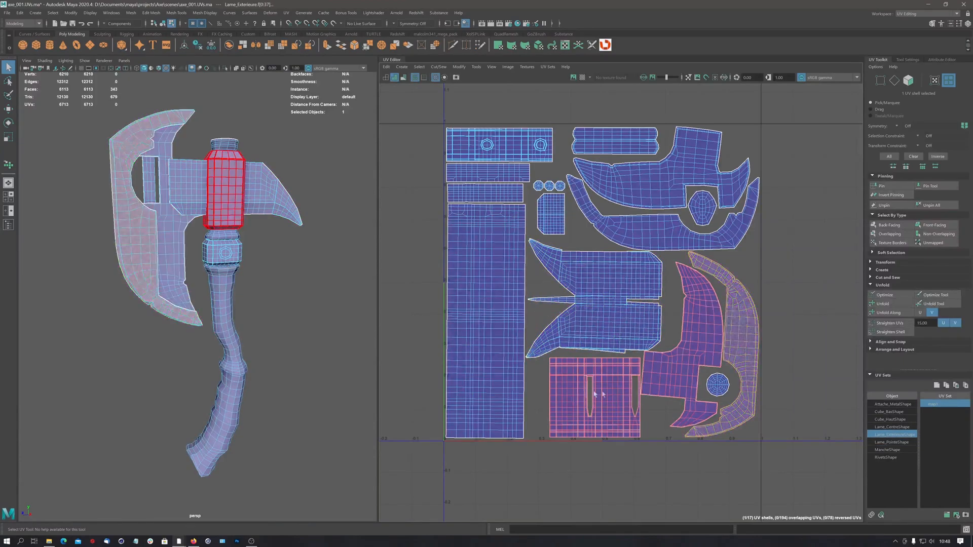
pyautogui.click(568, 400)
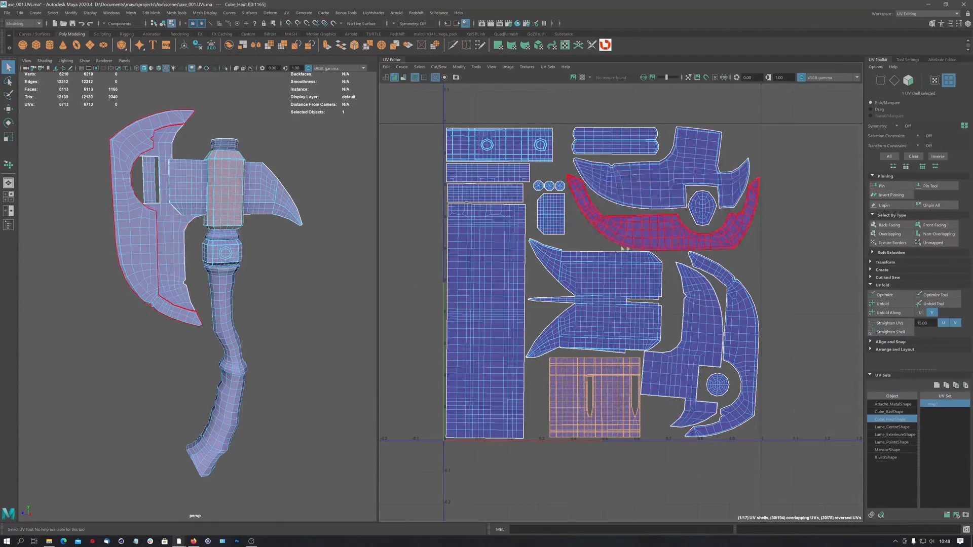
# Select the upper Lame_Exterieure shell, and marquee-select groups of shells starting from the upper-left corner of the UV layout
pyautogui.keyDown('alt'); pyautogui.moveTo(595, 281); pyautogui.dragTo(474, 285, button='right'); pyautogui.keyUp('alt')
pyautogui.keyDown('alt'); pyautogui.moveTo(553, 277); pyautogui.dragTo(537, 271, button='middle'); pyautogui.keyUp('alt')
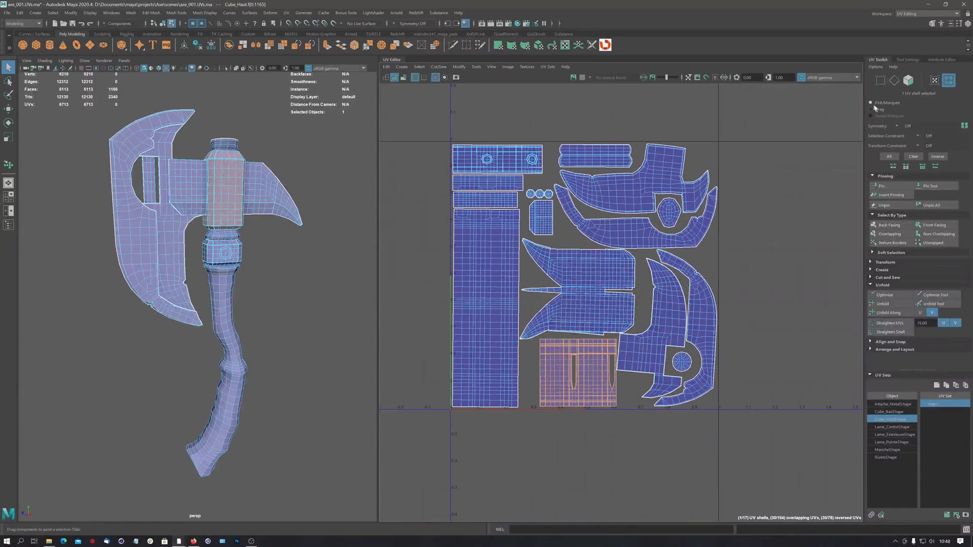
pyautogui.click(598, 231)
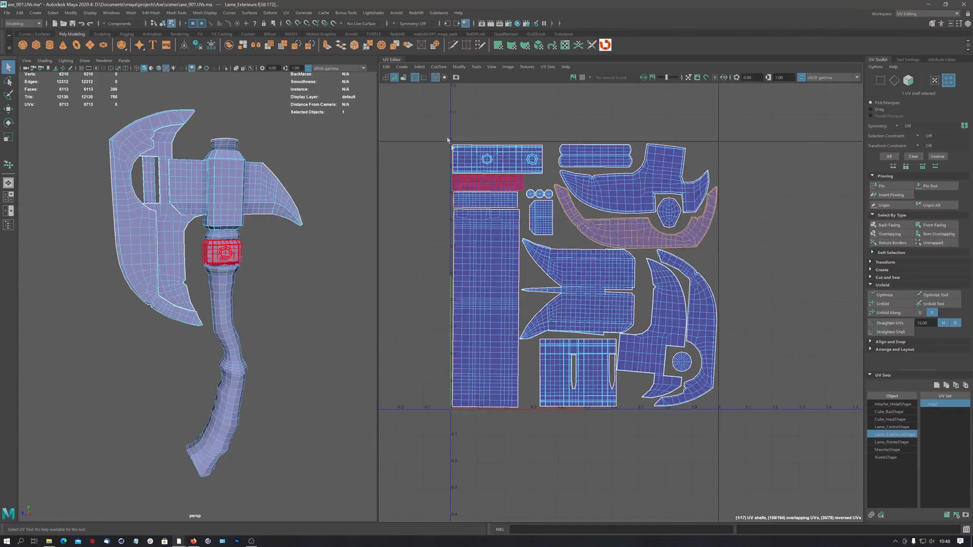
pyautogui.moveTo(416, 116); pyautogui.dragTo(596, 228)
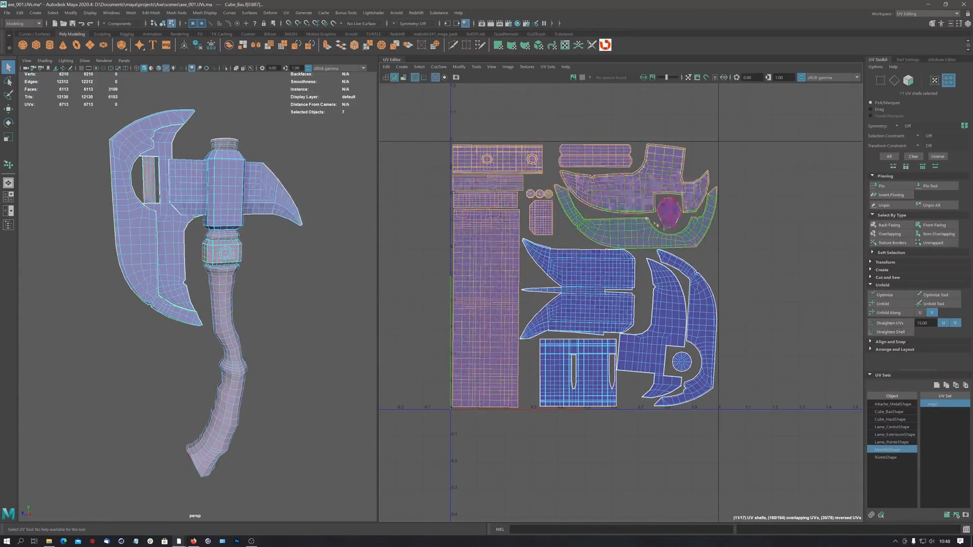
pyautogui.moveTo(424, 120); pyautogui.dragTo(681, 297)
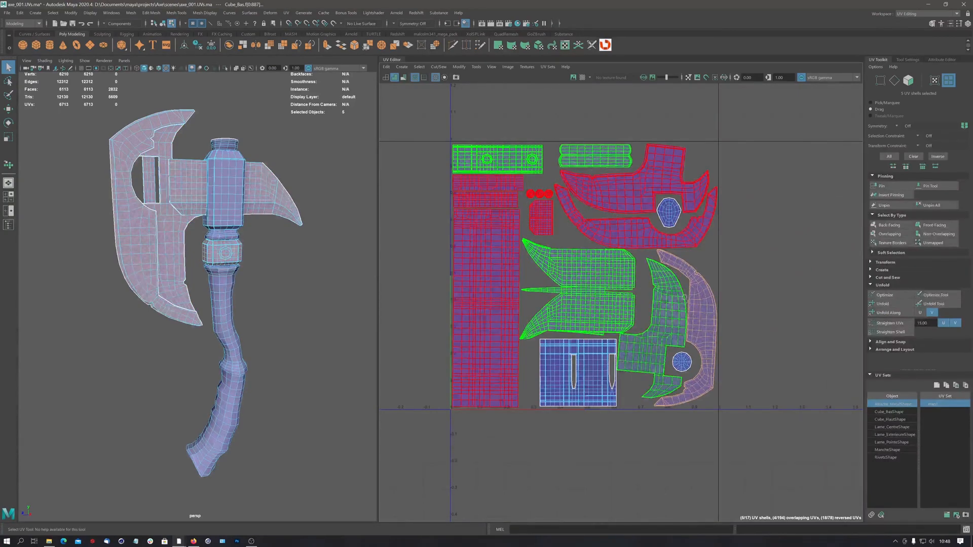
# Sweep over the UV shells to select most of them, deselect some including the handle shell, and clear the selection
pyautogui.moveTo(681, 372); pyautogui.dragTo(679, 358)
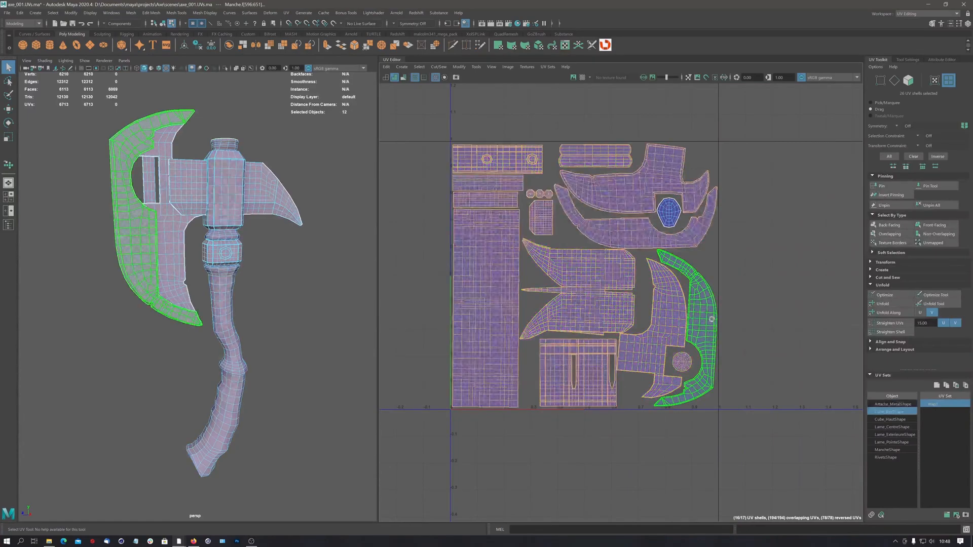
pyautogui.moveTo(712, 318); pyautogui.dragTo(508, 312)
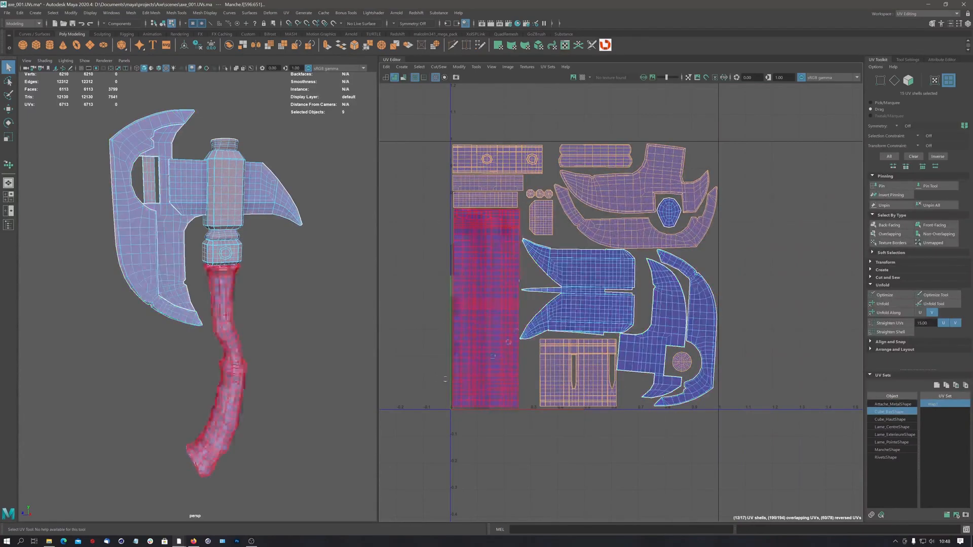
pyautogui.keyDown('ctrl'); pyautogui.click(607, 359); pyautogui.keyUp('ctrl')
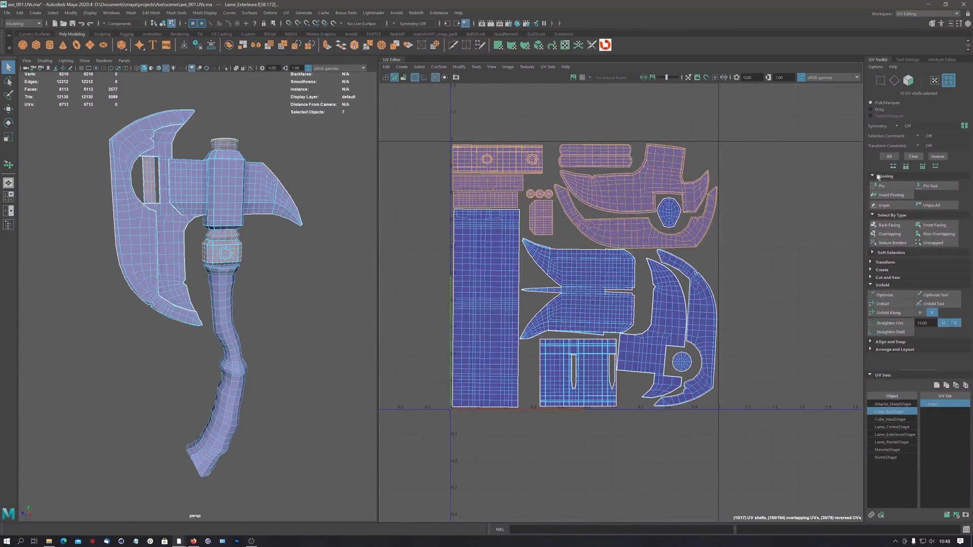
pyautogui.click(743, 217)
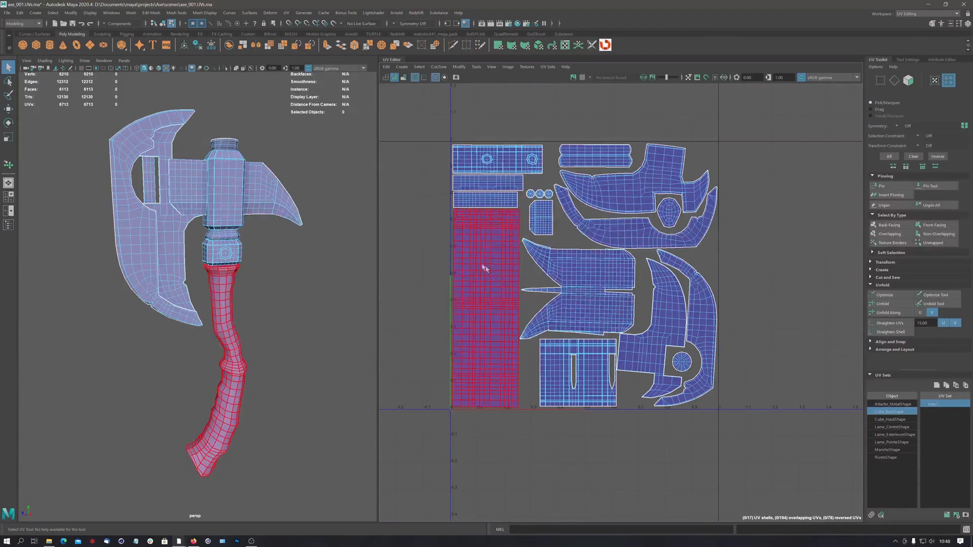
# In UV selection mode, select a block of UVs near the top of the handle shell and pin them
pyautogui.scroll(3, 482, 266)
pyautogui.keyDown('alt'); pyautogui.moveTo(537, 255); pyautogui.dragTo(573, 202, button='middle'); pyautogui.keyUp('alt')
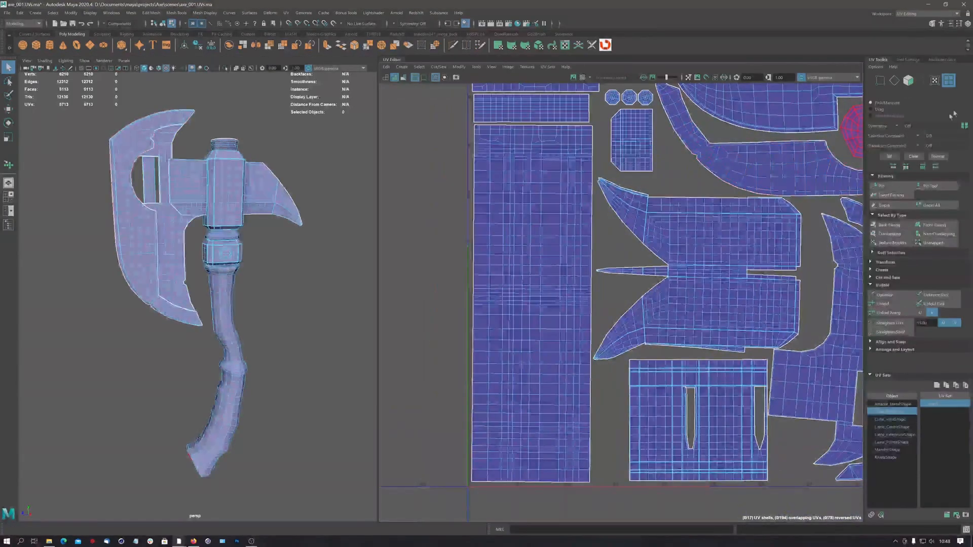
pyautogui.click(935, 80)
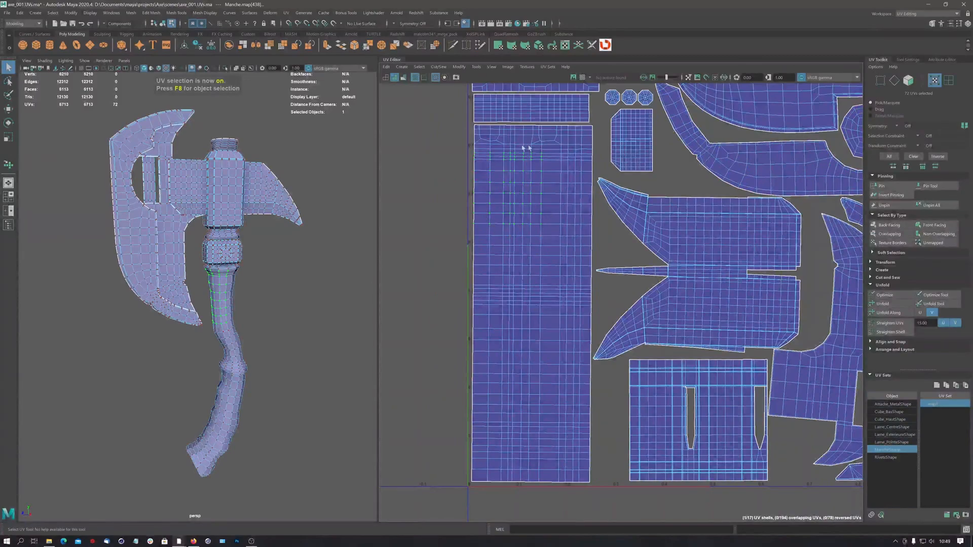
pyautogui.moveTo(462, 145); pyautogui.dragTo(557, 243)
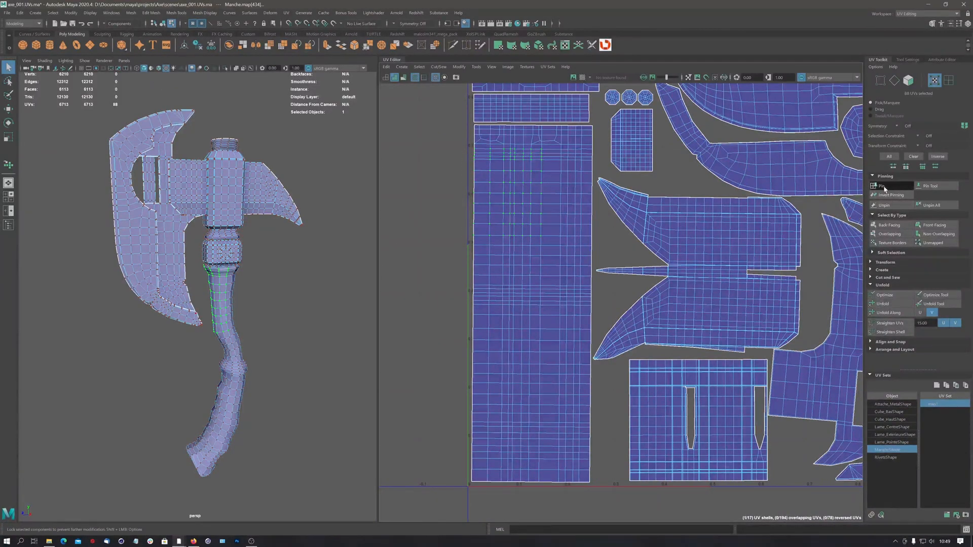
pyautogui.click(886, 188)
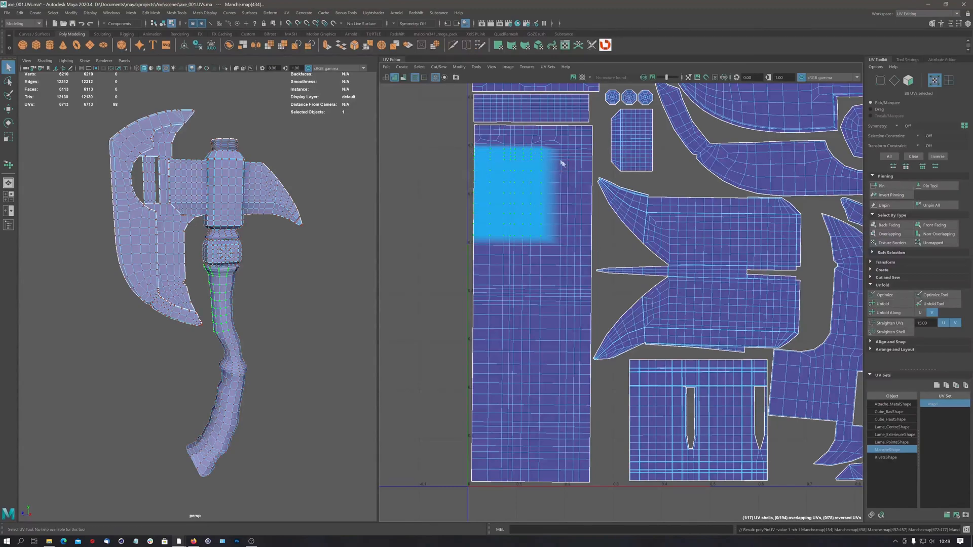
# Invert the pinning across the UV layout, and unpin all UVs
pyautogui.keyDown('alt'); pyautogui.moveTo(560, 162); pyautogui.dragTo(497, 172, button='right'); pyautogui.keyUp('alt')
pyautogui.keyDown('alt'); pyautogui.moveTo(497, 172); pyautogui.dragTo(465, 222, button='middle'); pyautogui.keyUp('alt')
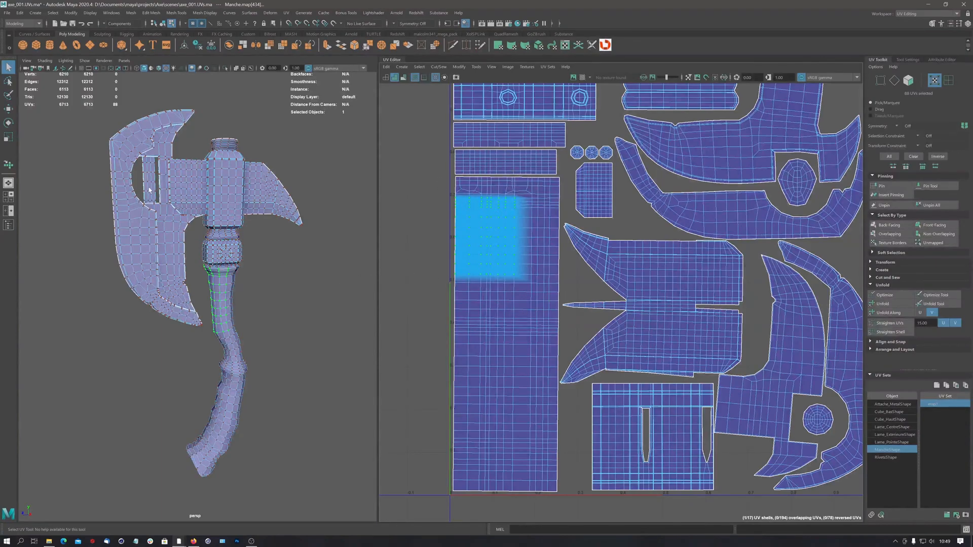
pyautogui.keyDown('alt'); pyautogui.moveTo(150, 190); pyautogui.dragTo(153, 122); pyautogui.keyUp('alt')
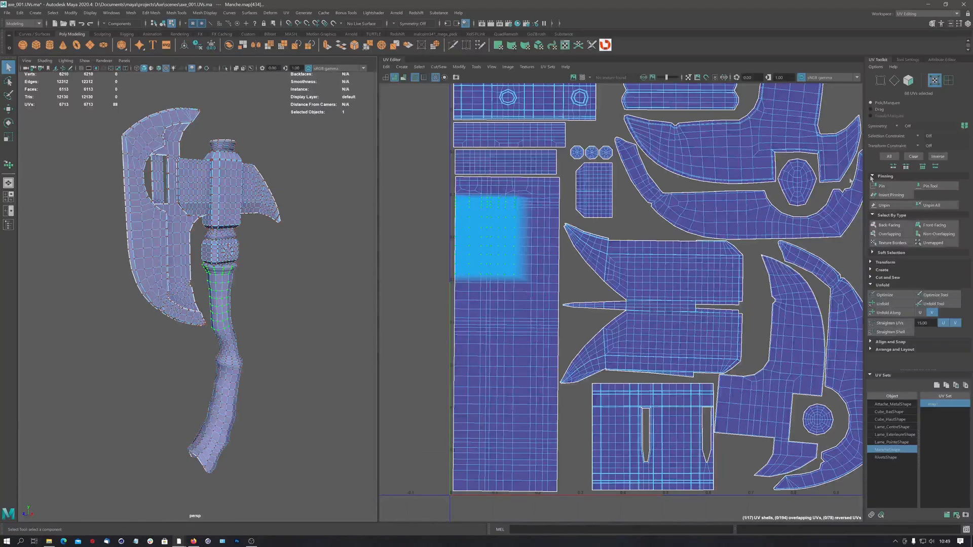
pyautogui.click(896, 196)
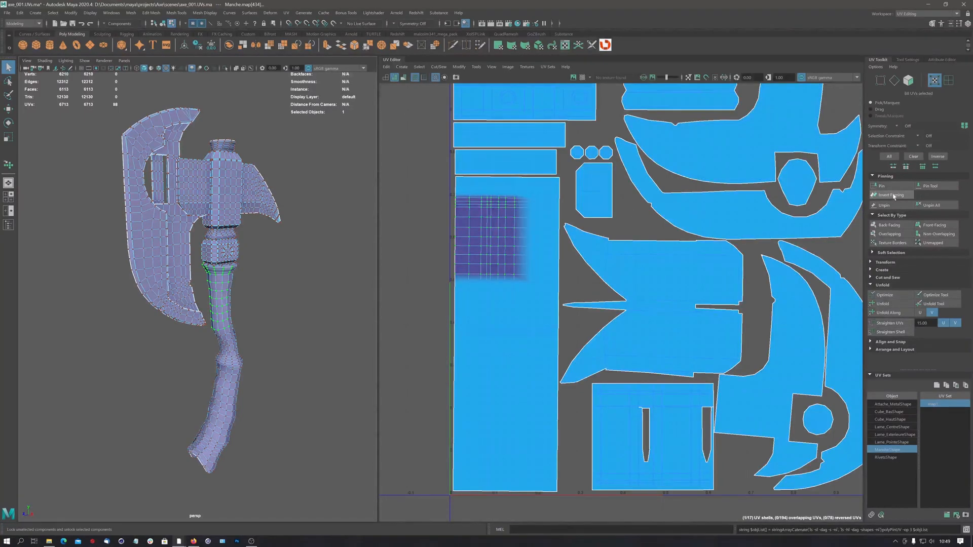
pyautogui.click(933, 205)
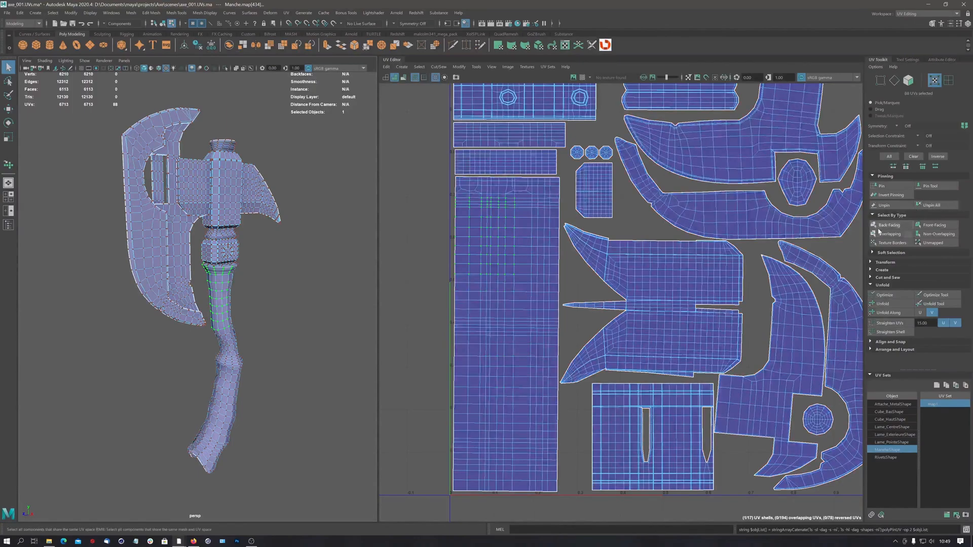
# Paint pins over the whole handle shell with the Pin Tool, and remove all of the painted pins
pyautogui.click(932, 187)
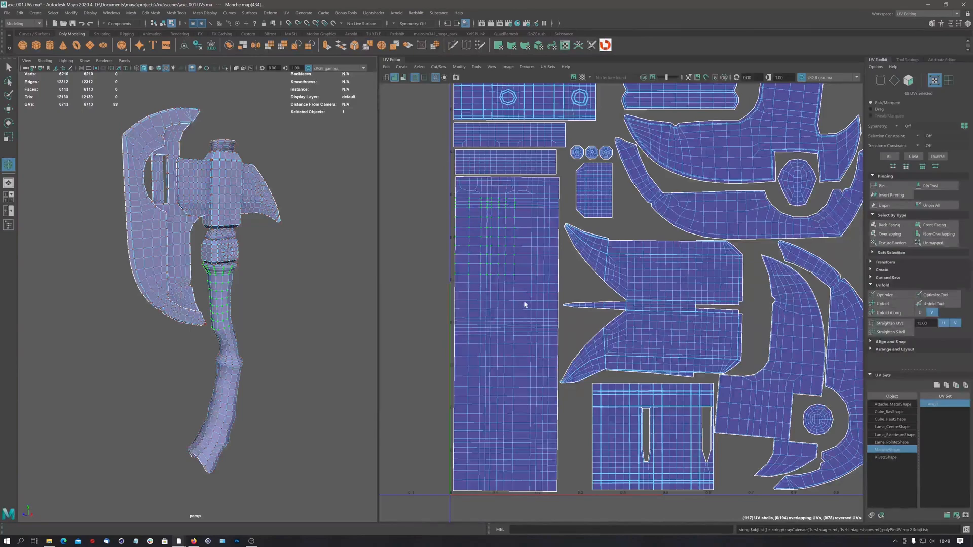
pyautogui.moveTo(525, 304)
pyautogui.mouseDown()
pyautogui.moveTo(495, 337)
pyautogui.moveTo(473, 281)
pyautogui.moveTo(504, 250)
pyautogui.moveTo(472, 235)
pyautogui.moveTo(517, 208)
pyautogui.moveTo(476, 200)
pyautogui.moveTo(527, 218)
pyautogui.moveTo(533, 364)
pyautogui.moveTo(471, 405)
pyautogui.moveTo(506, 476)
pyautogui.moveTo(471, 456)
pyautogui.mouseUp()
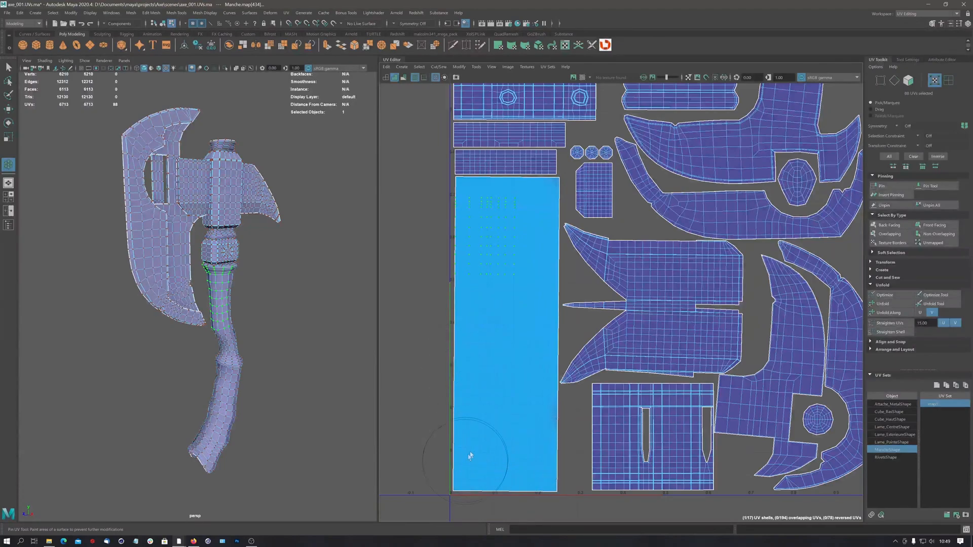
pyautogui.click(932, 205)
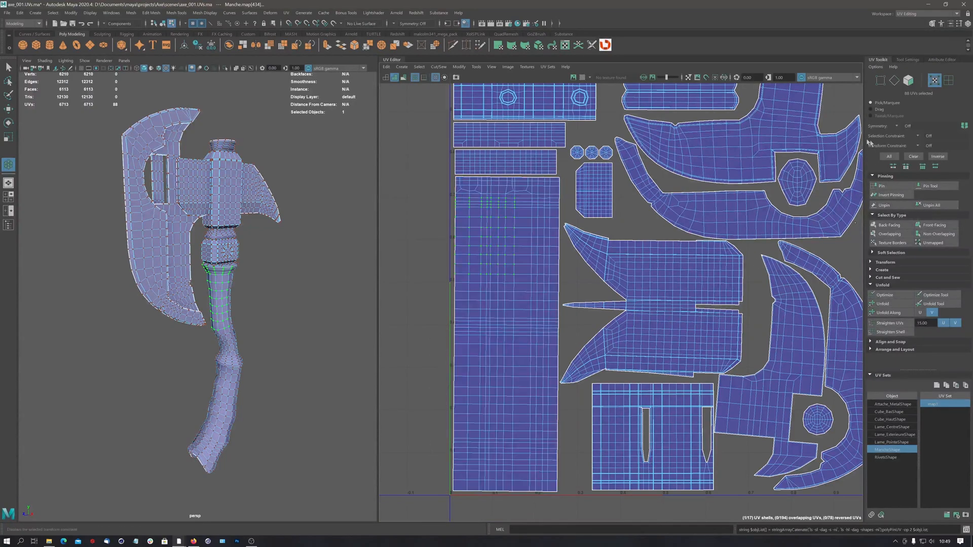
# Collapse the Pinning and Select By Type sections of the UV Toolkit and expand the Transform section
pyautogui.click(873, 176)
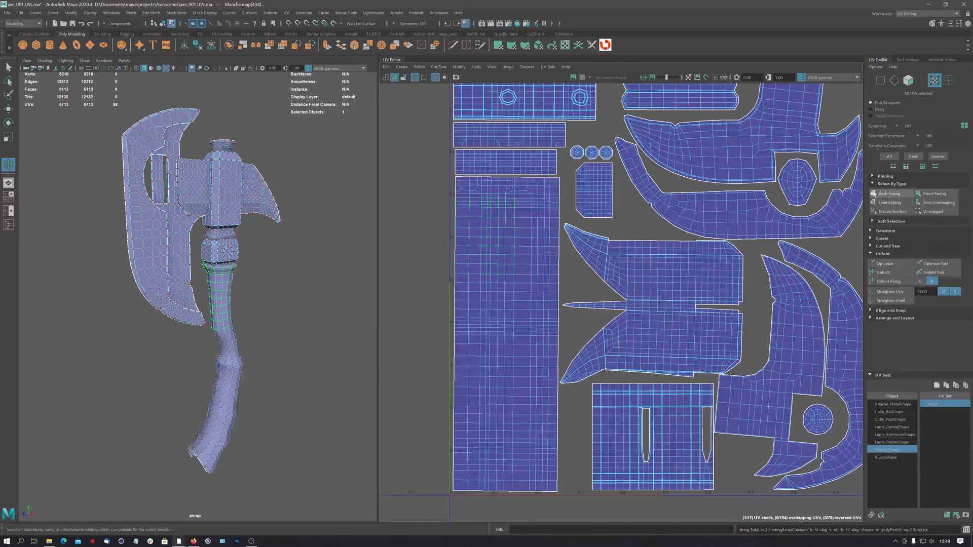
pyautogui.click(871, 184)
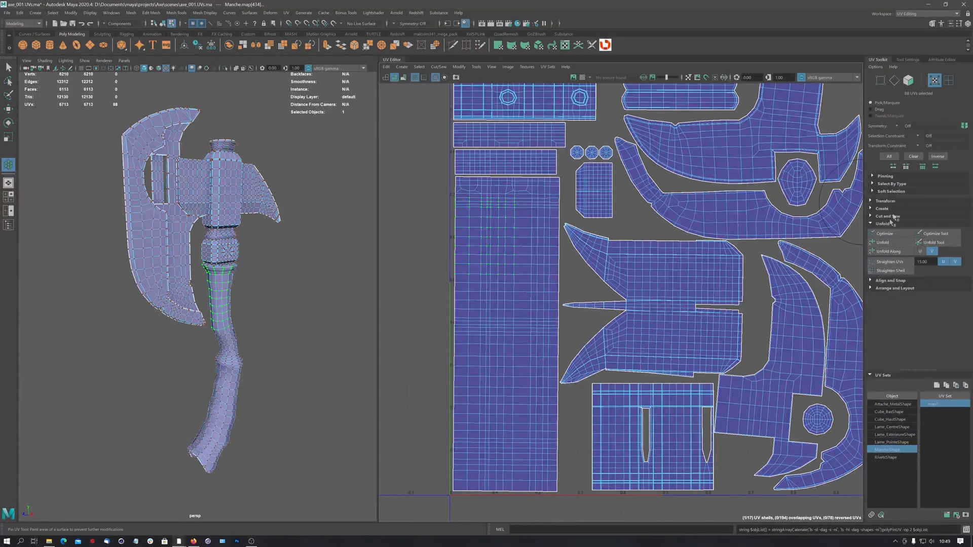
pyautogui.click(870, 200)
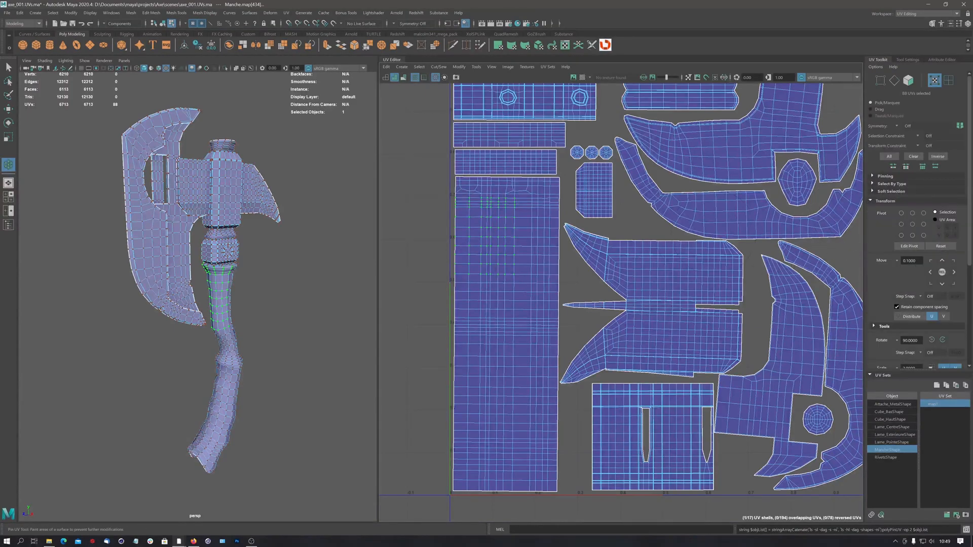
# Switch to UV shell selection and select the Lame_Pointe shell in the middle of the UV layout
pyautogui.keyDown('alt'); pyautogui.moveTo(672, 229); pyautogui.dragTo(546, 232, button='right'); pyautogui.keyUp('alt')
pyautogui.keyDown('alt'); pyautogui.moveTo(545, 232); pyautogui.dragTo(419, 239, button='middle'); pyautogui.keyUp('alt')
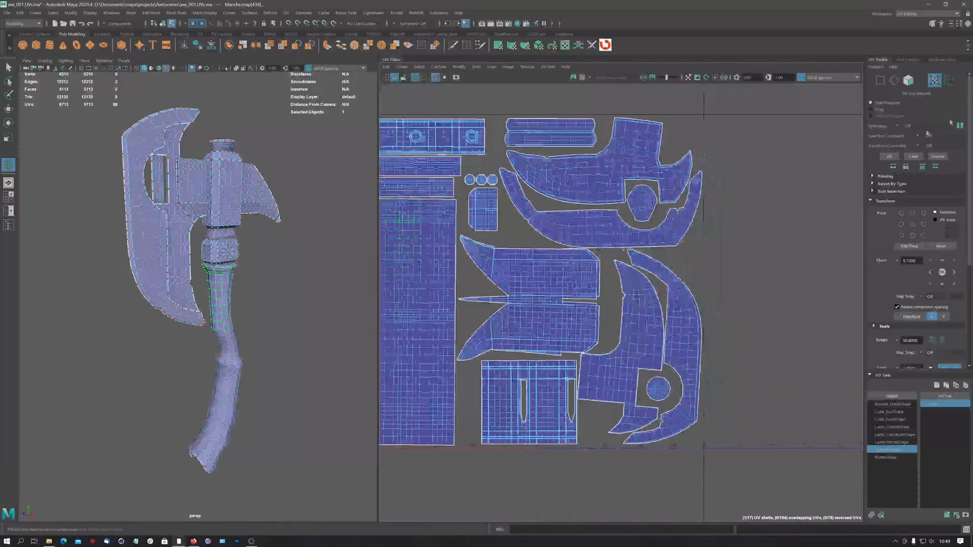
pyautogui.click(949, 81)
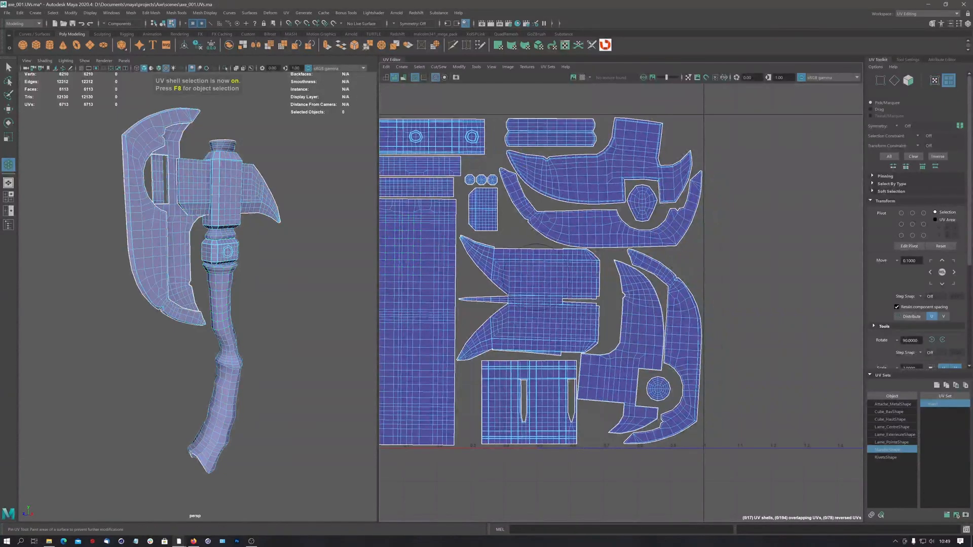
pyautogui.press('q')
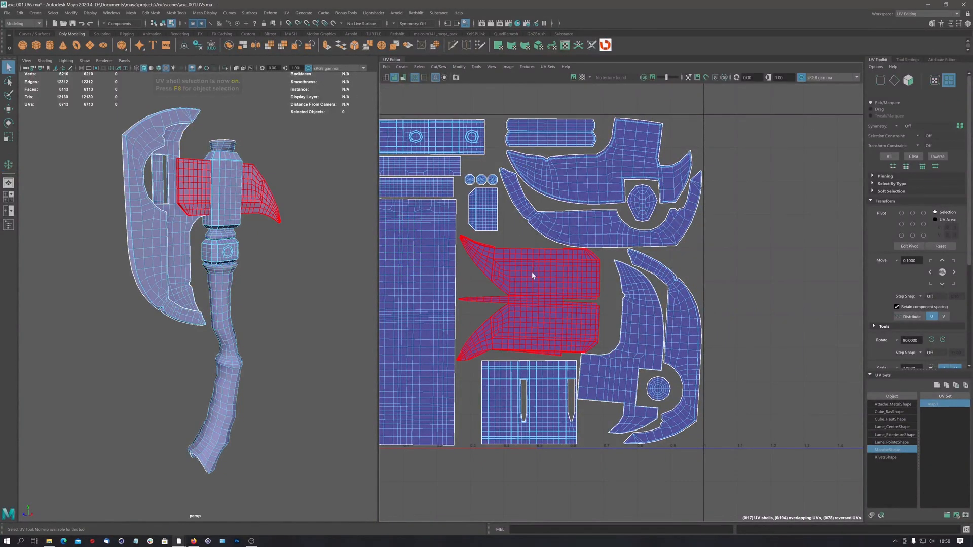
pyautogui.click(533, 277)
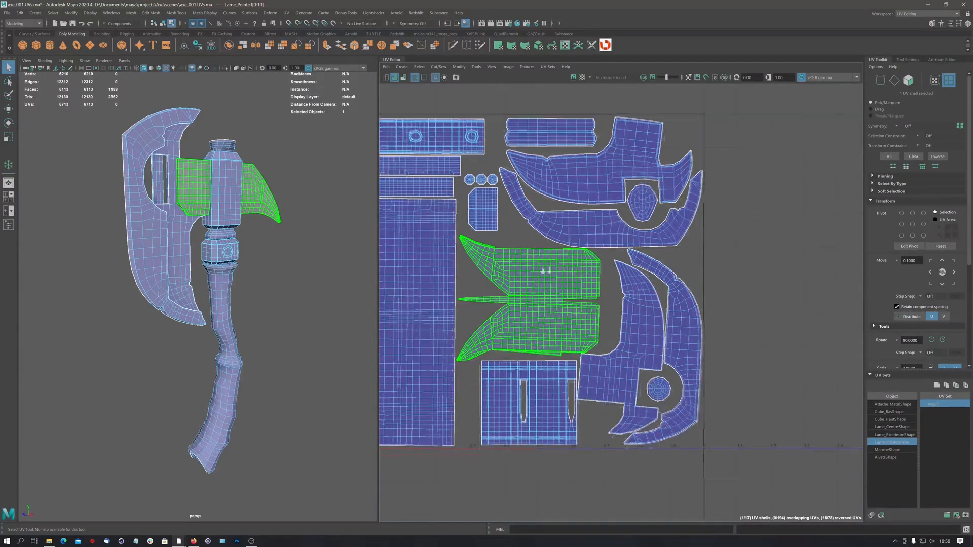
pyautogui.keyDown('alt'); pyautogui.moveTo(545, 269); pyautogui.dragTo(571, 272, button='right'); pyautogui.keyUp('alt')
pyautogui.keyDown('alt'); pyautogui.moveTo(571, 272); pyautogui.dragTo(614, 242, button='middle'); pyautogui.keyUp('alt')
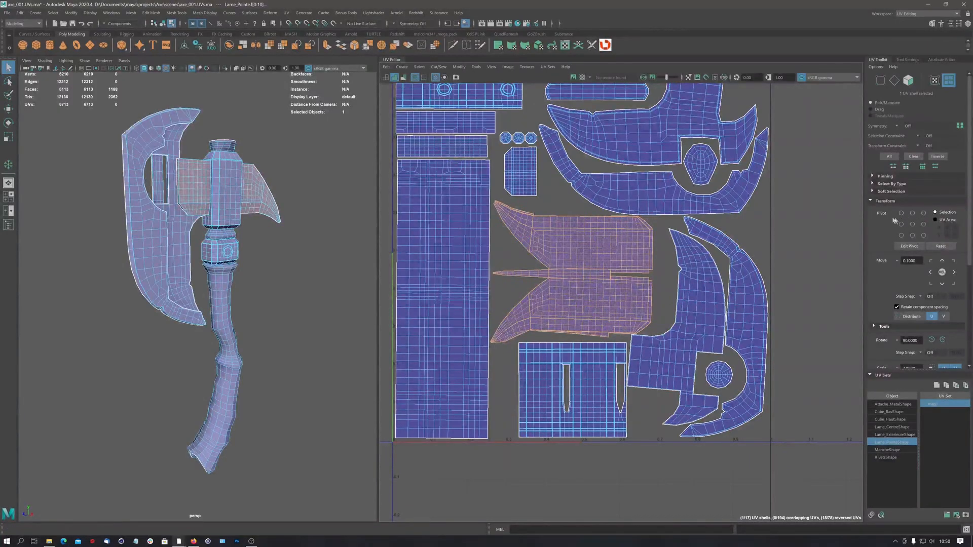
# Show the Move manipulator on the Lame_Pointe shell and set its pivot to the selection's top-left corner
pyautogui.keyDown('alt'); pyautogui.moveTo(699, 243); pyautogui.dragTo(608, 251, button='right'); pyautogui.keyUp('alt')
pyautogui.press('w')
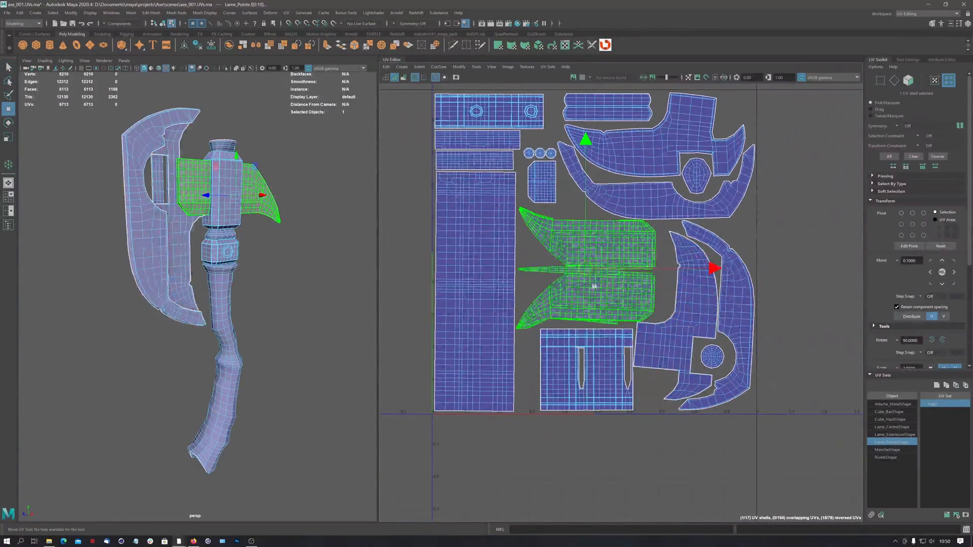
pyautogui.click(586, 268)
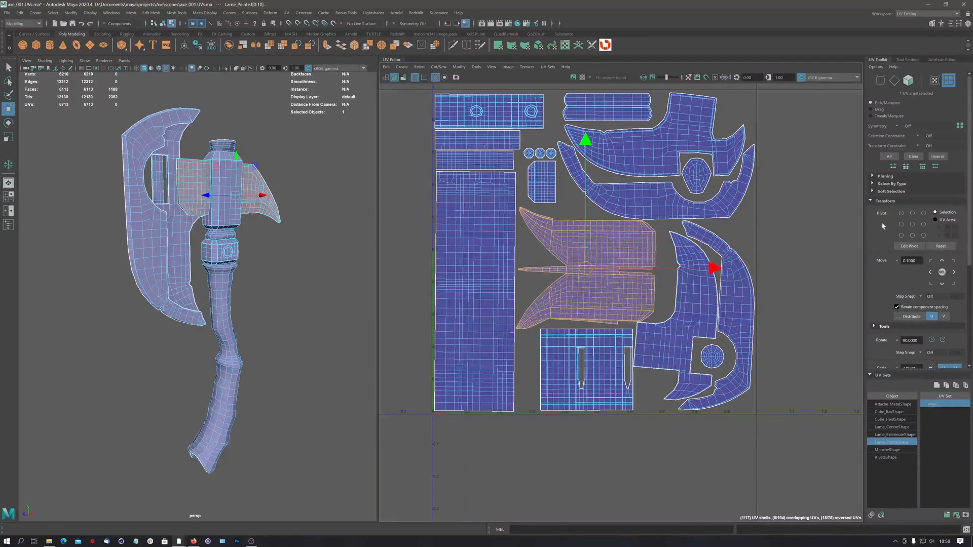
pyautogui.click(901, 213)
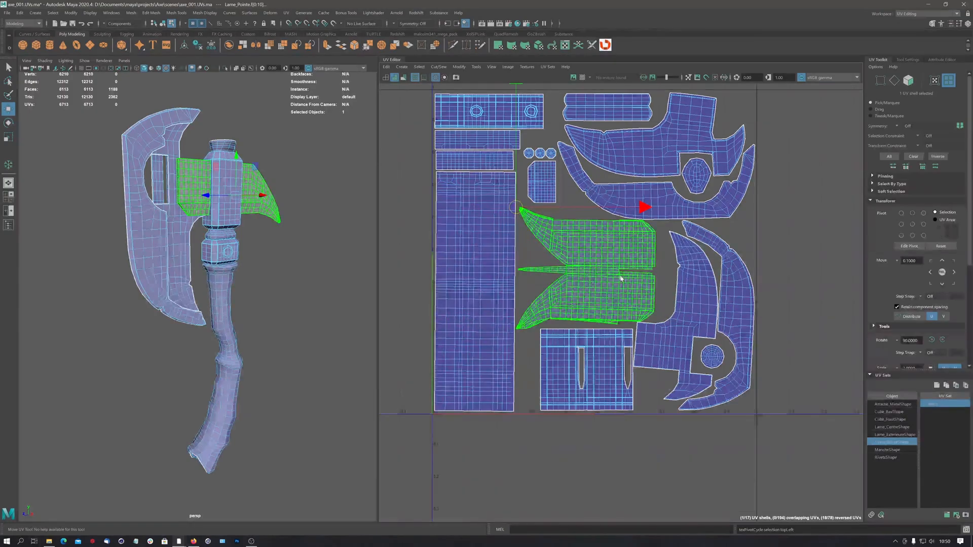
# Try rotating the Lame_Pointe shell around its top-left pivot, undo the rotation, and set the pivot to the selection's centre
pyautogui.press('r')
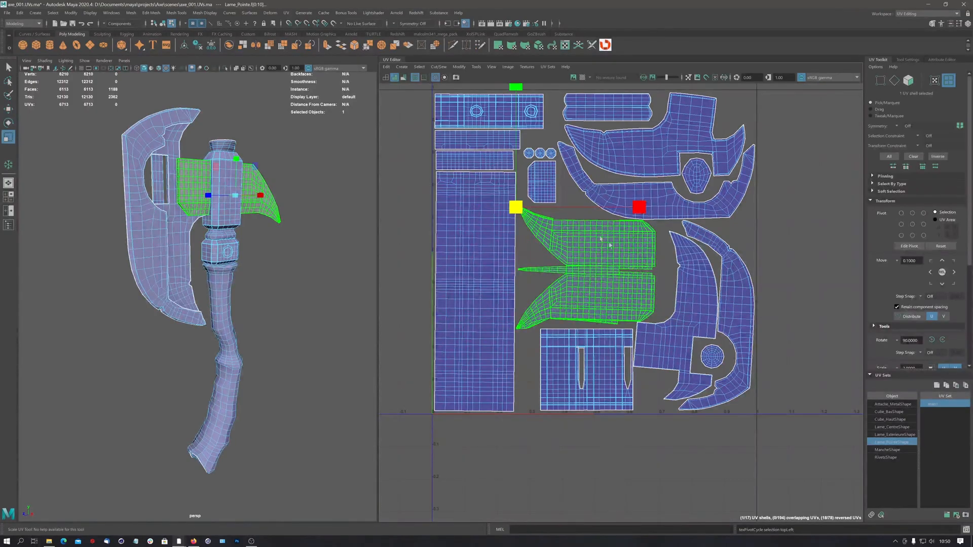
pyautogui.press('e')
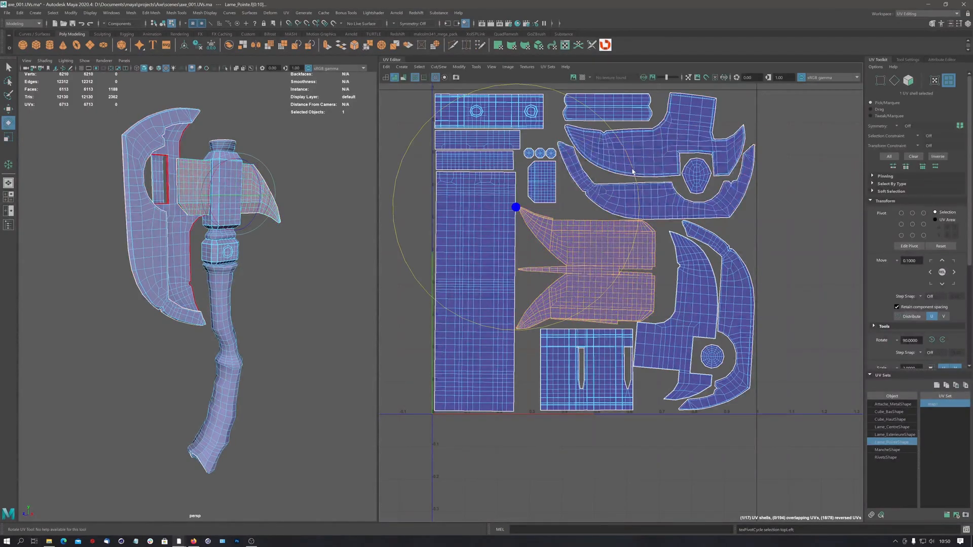
pyautogui.moveTo(638, 194); pyautogui.dragTo(636, 173)
pyautogui.moveTo(638, 186); pyautogui.dragTo(635, 190)
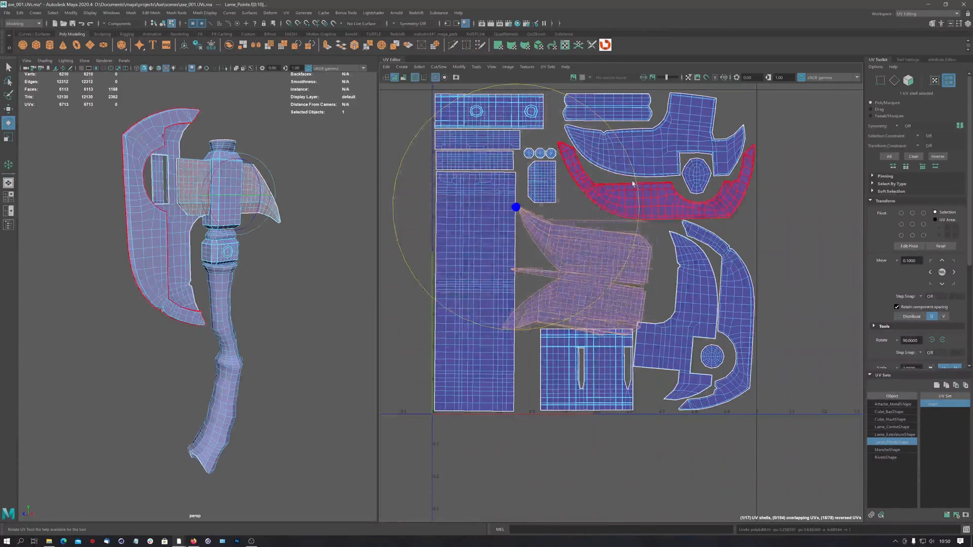
pyautogui.click(913, 224)
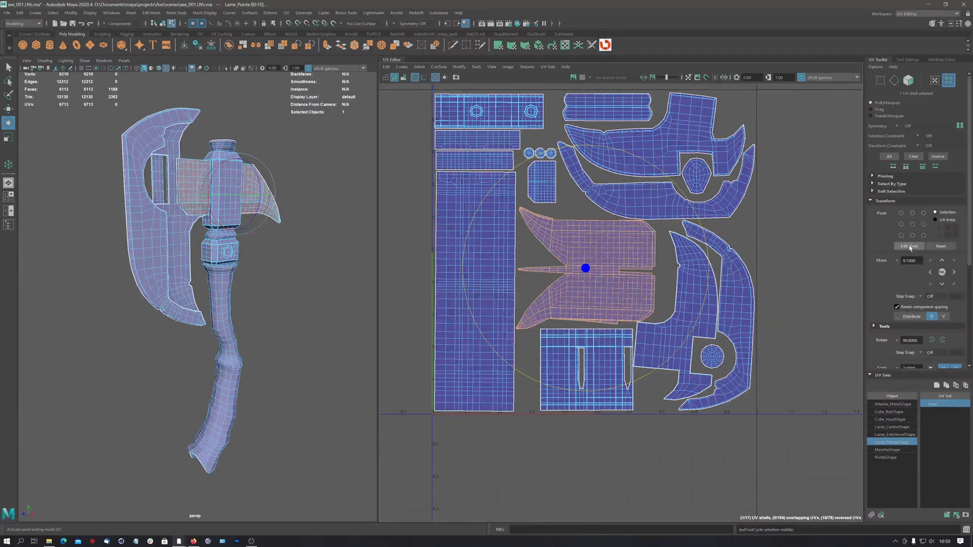
# In pivot editing mode, move the Lame_Pointe shell's pivot near its upper-right corner, and reset the pivot
pyautogui.click(909, 246)
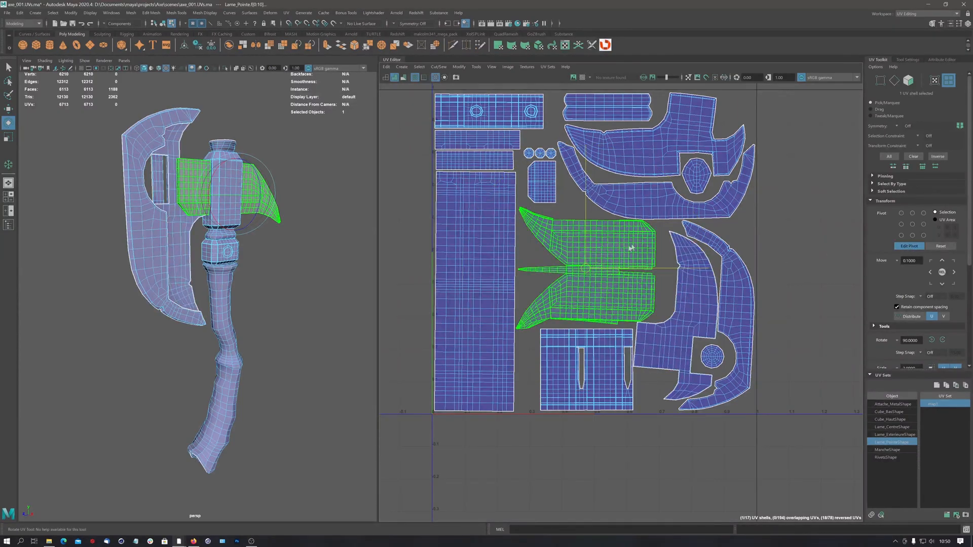
pyautogui.press('d')
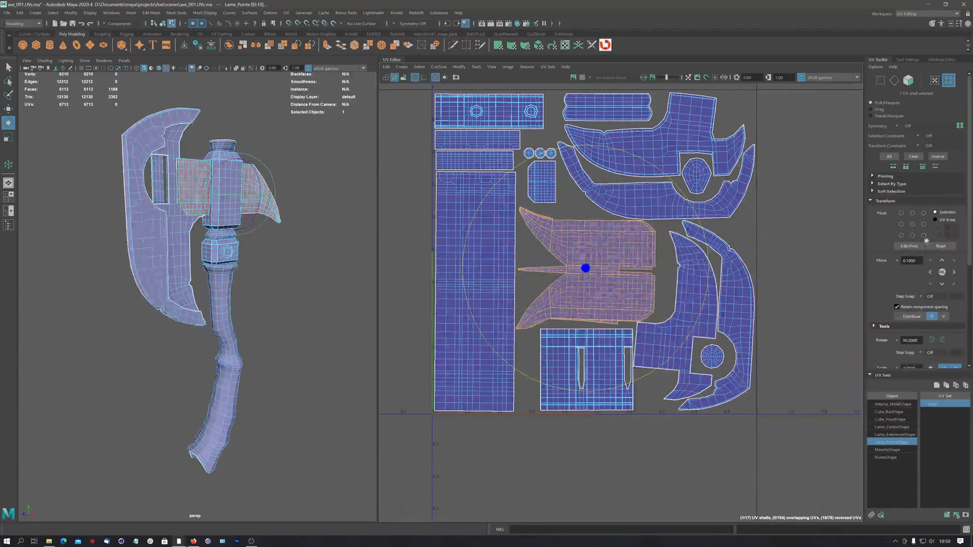
pyautogui.click(910, 248)
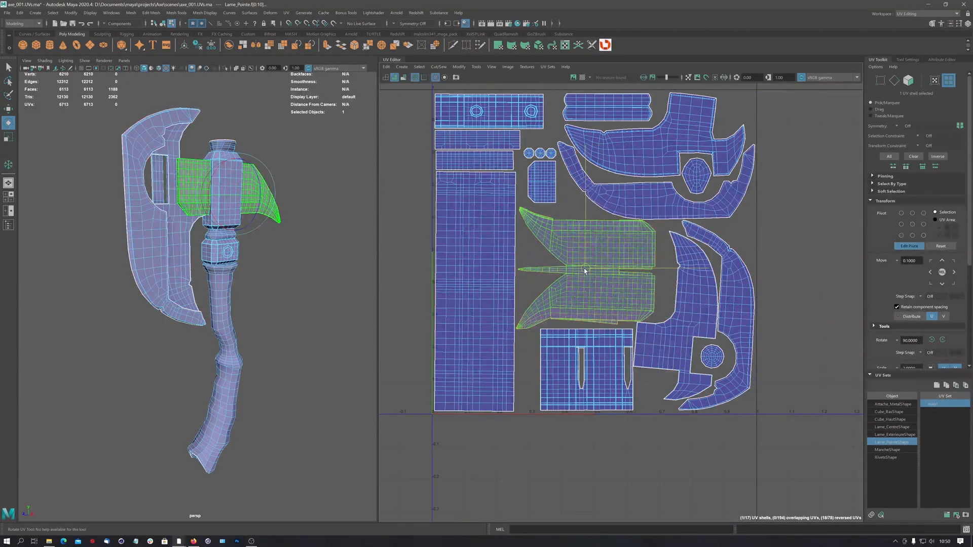
pyautogui.moveTo(595, 269); pyautogui.dragTo(645, 236)
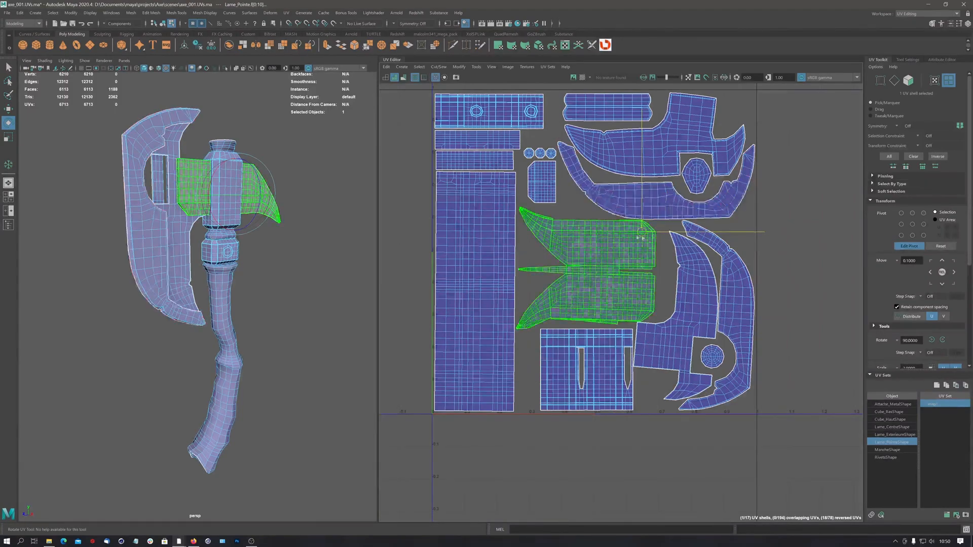
pyautogui.click(928, 248)
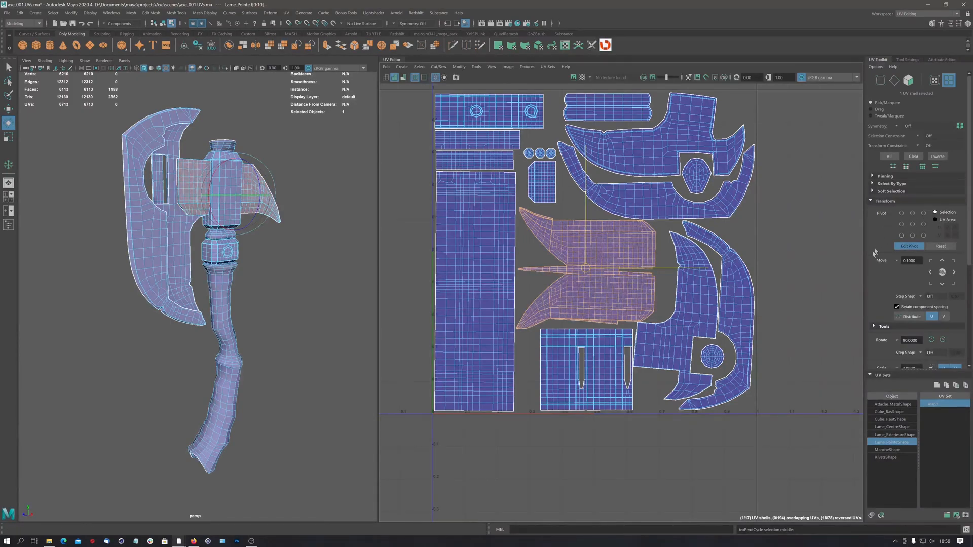
# Try nudging the Lame_Pointe shell to the right along U in two 0.1 steps, and move it back by the same amount
pyautogui.keyDown('alt'); pyautogui.moveTo(625, 283); pyautogui.dragTo(573, 272, button='middle'); pyautogui.keyUp('alt')
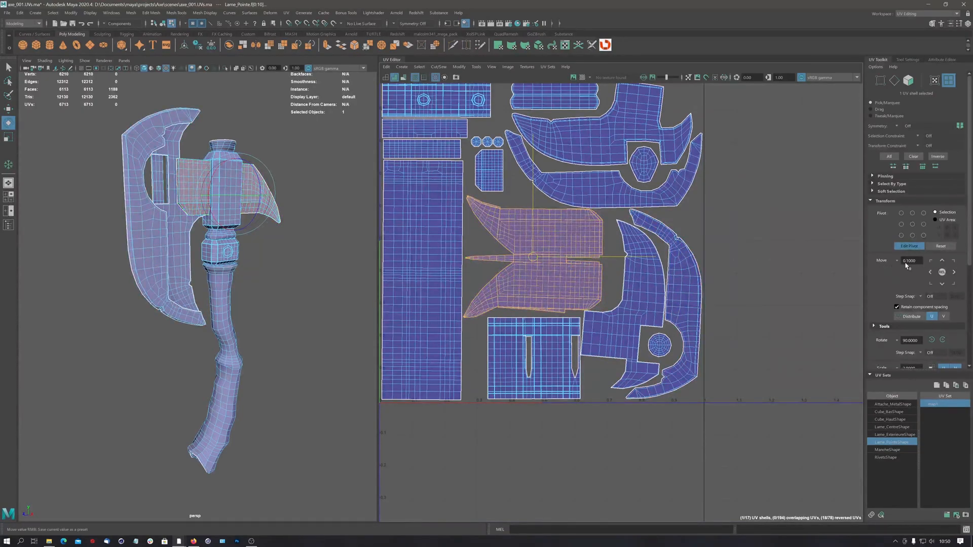
pyautogui.click(953, 272)
pyautogui.click(954, 273)
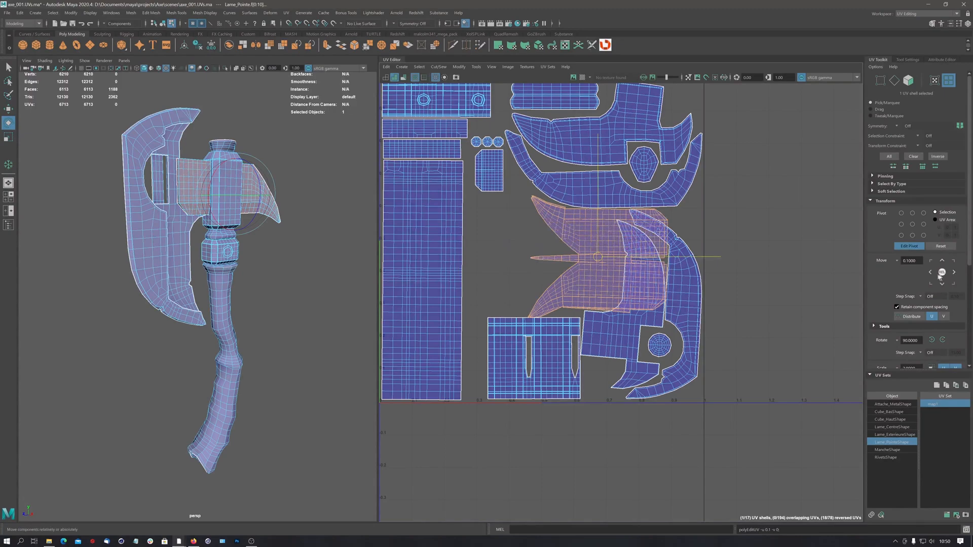
pyautogui.click(930, 272)
pyautogui.click(930, 273)
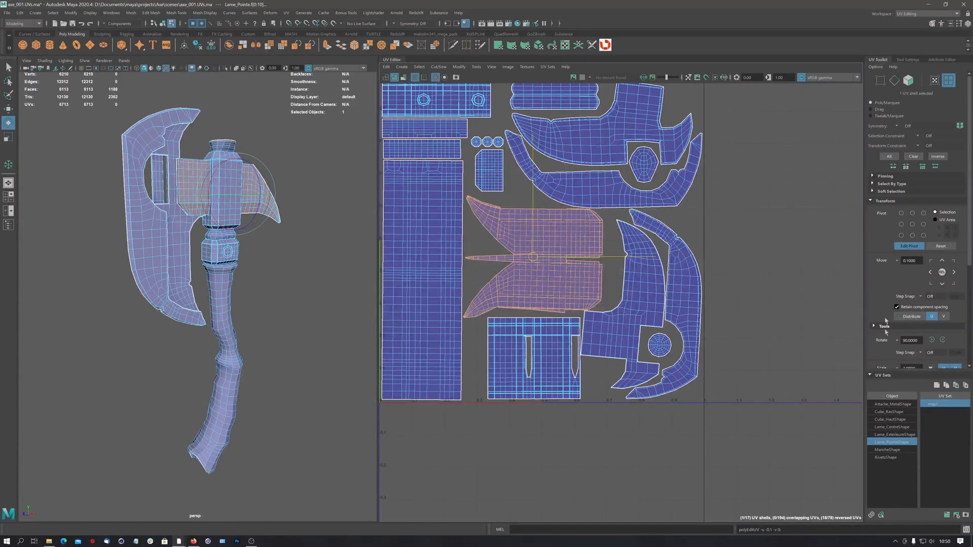
# Collapse the Transform options, look through the UV projection types under Create, and expand the Cut and Sew tools
pyautogui.click(871, 202)
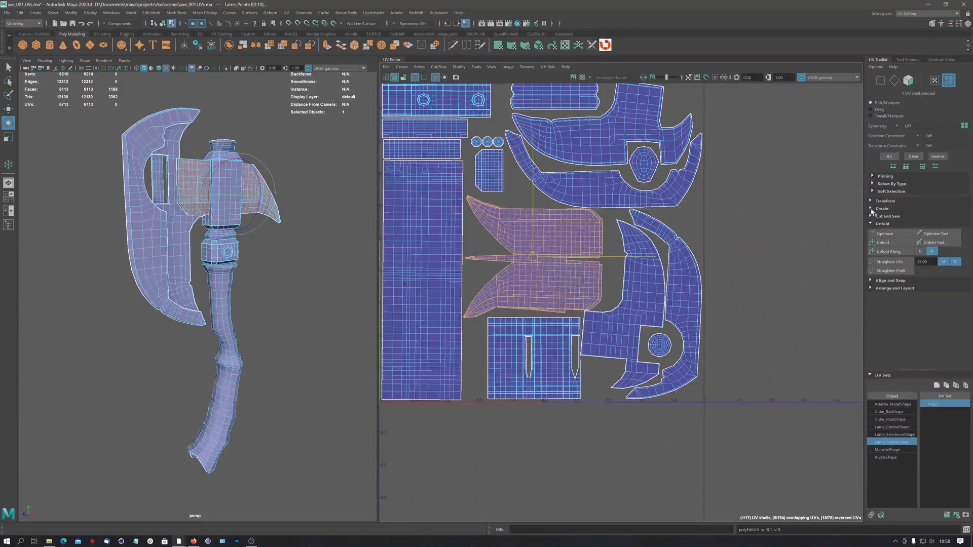
pyautogui.click(872, 210)
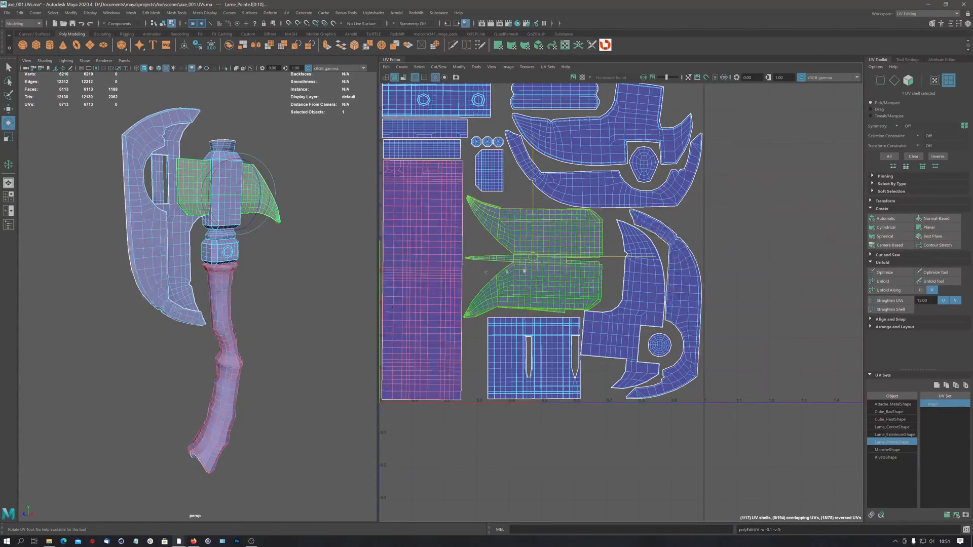
pyautogui.click(871, 209)
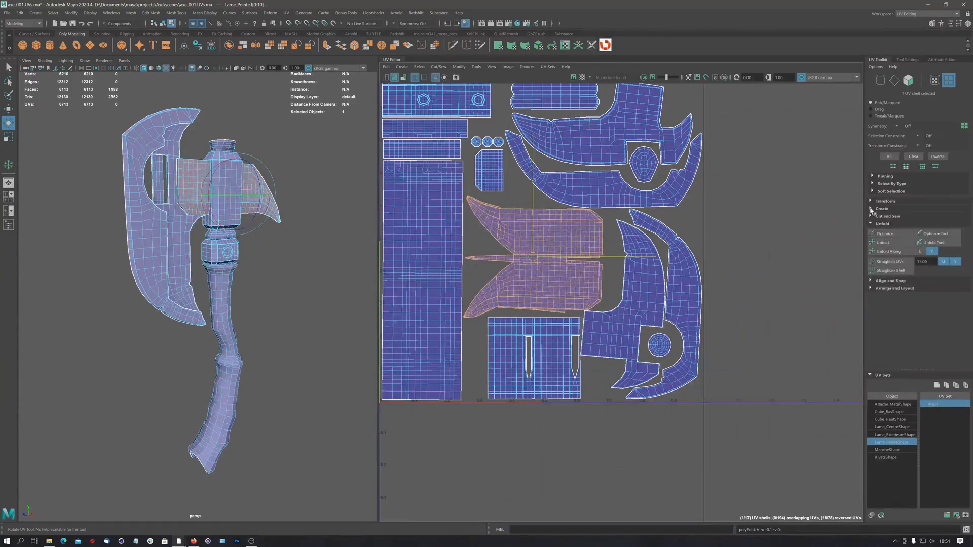
pyautogui.click(871, 216)
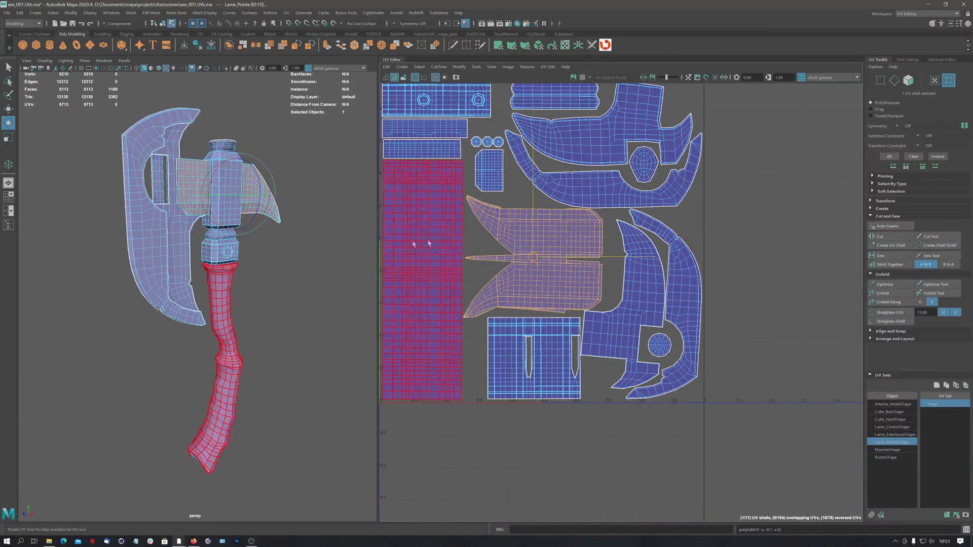
# Switch to edge selection, select the vertical edge loop across the Lame_Pointe shell, and cut the UVs along it
pyautogui.scroll(5, 558, 218)
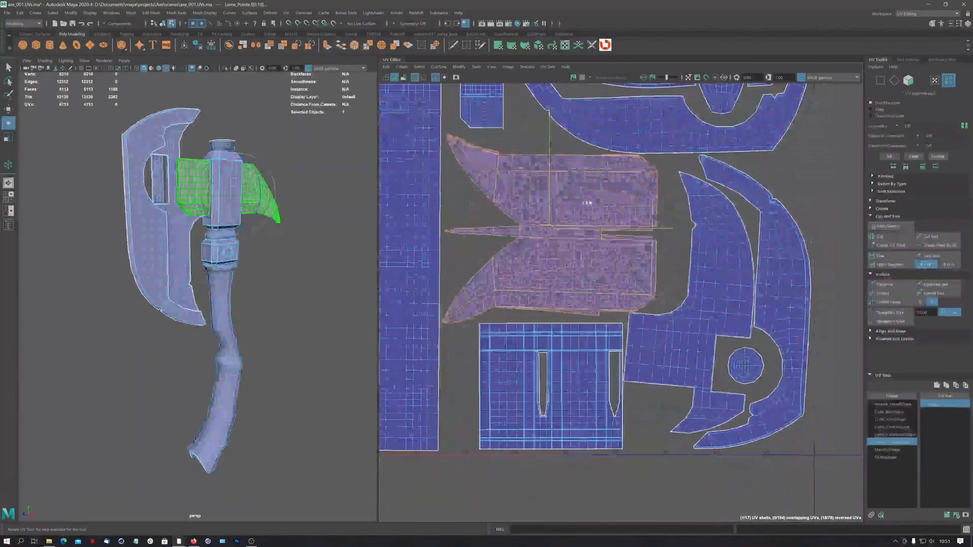
pyautogui.scroll(2, 587, 202)
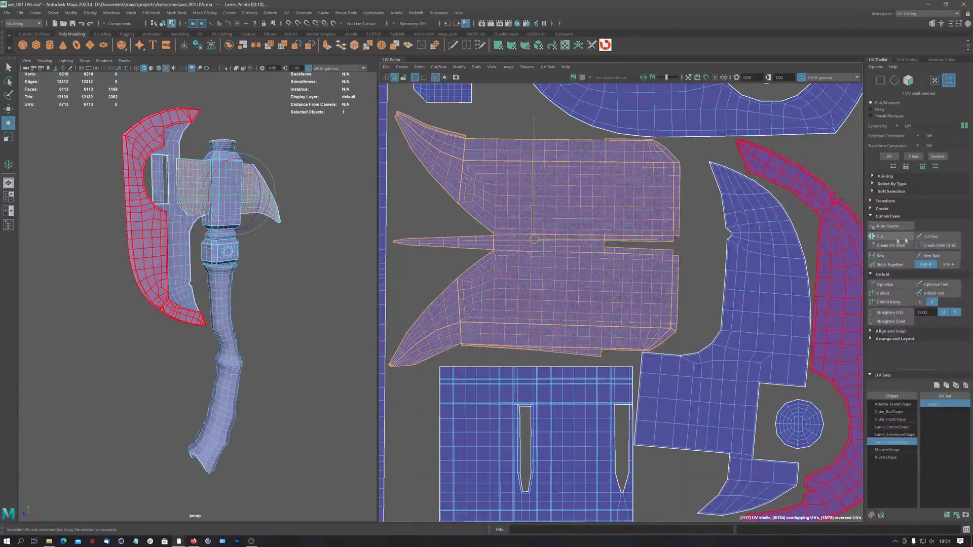
pyautogui.click(554, 189)
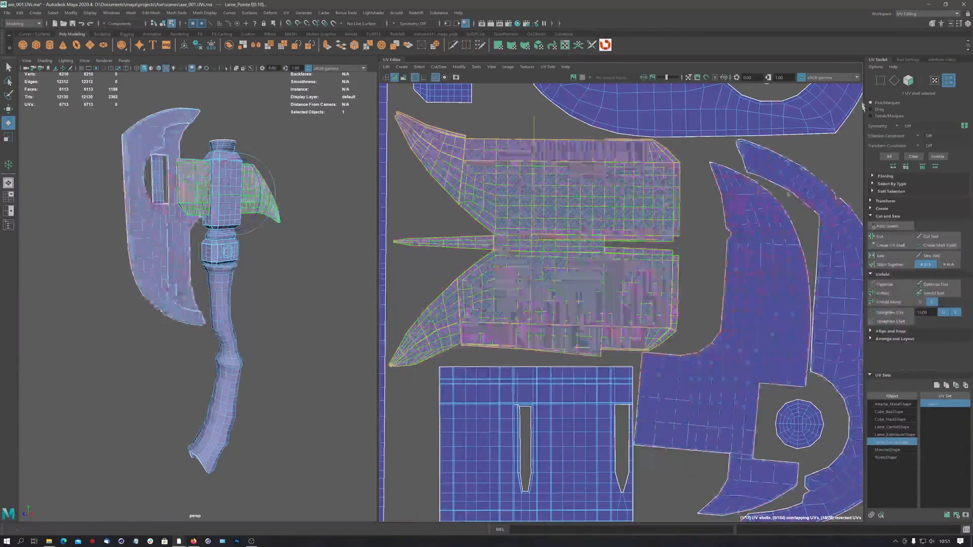
pyautogui.click(895, 81)
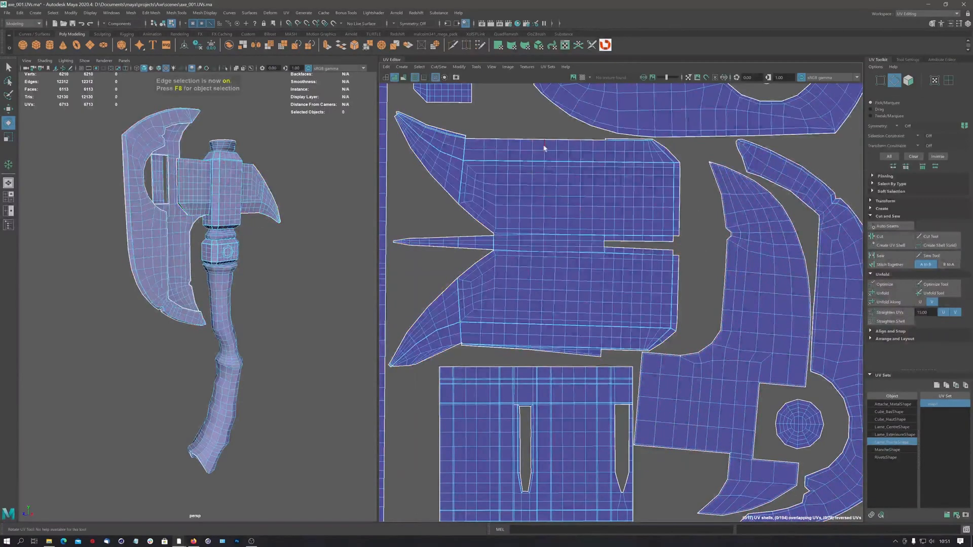
pyautogui.doubleClick(544, 192)
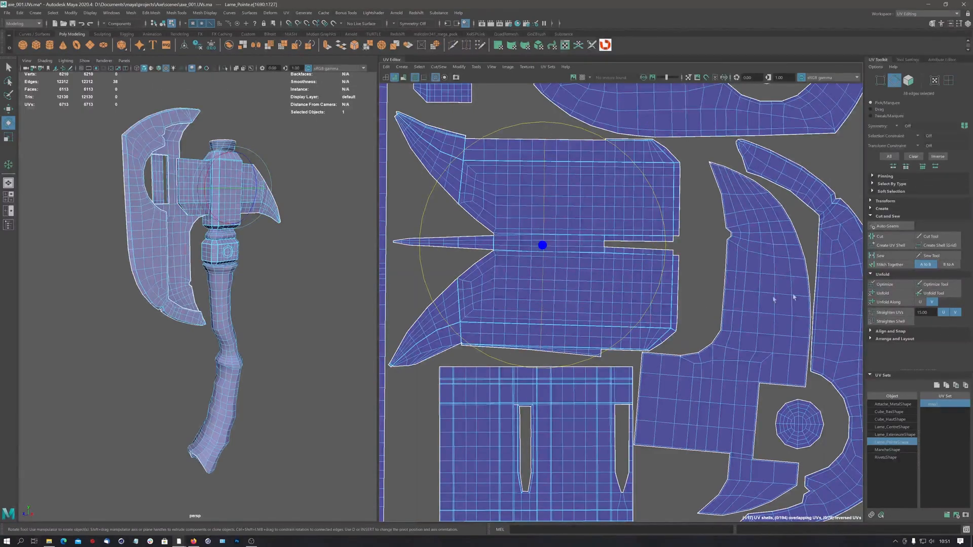
pyautogui.click(880, 236)
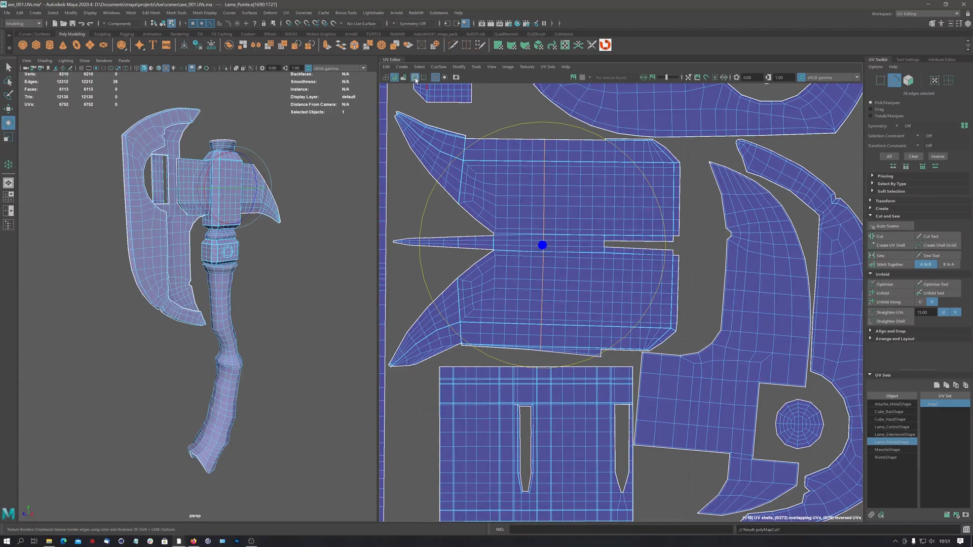
# Select one face beside the new cut, try moving it slightly to the right, and undo both the move and the cut
pyautogui.click(415, 78)
pyautogui.scroll(4, 552, 178)
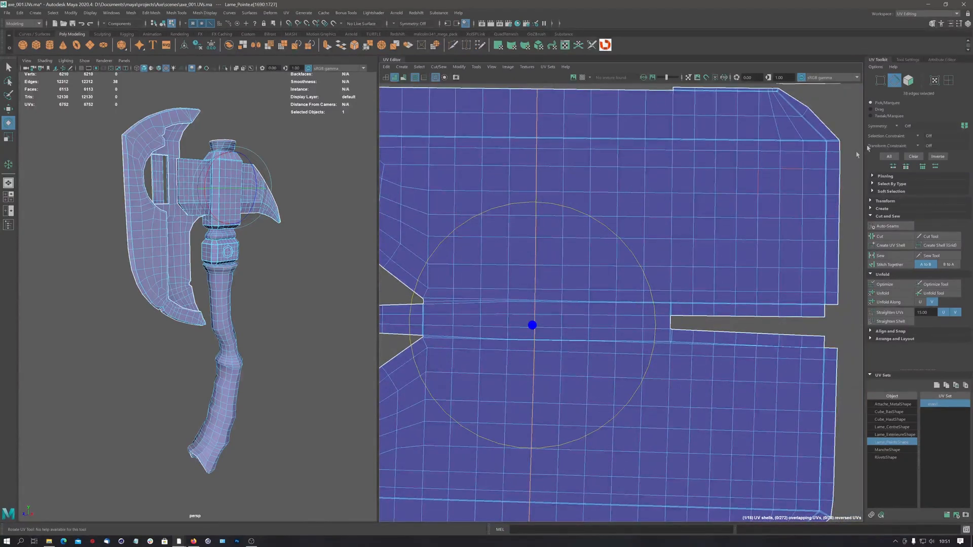
pyautogui.click(908, 80)
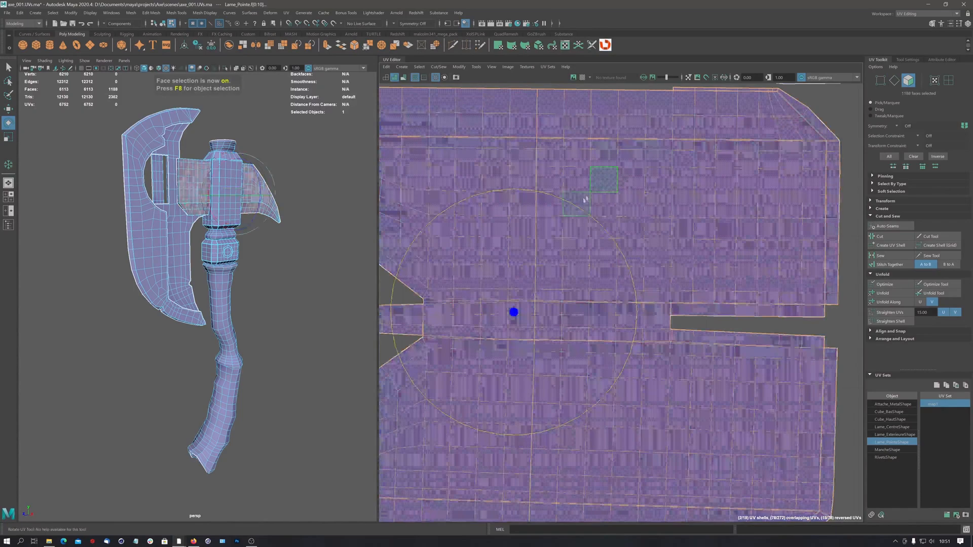
pyautogui.click(550, 203)
pyautogui.press('w')
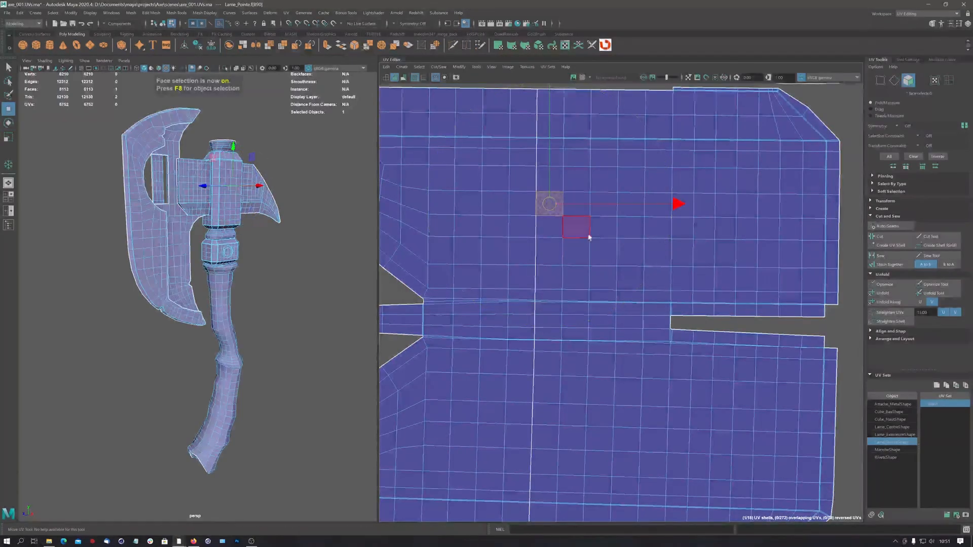
pyautogui.moveTo(678, 204); pyautogui.dragTo(684, 206)
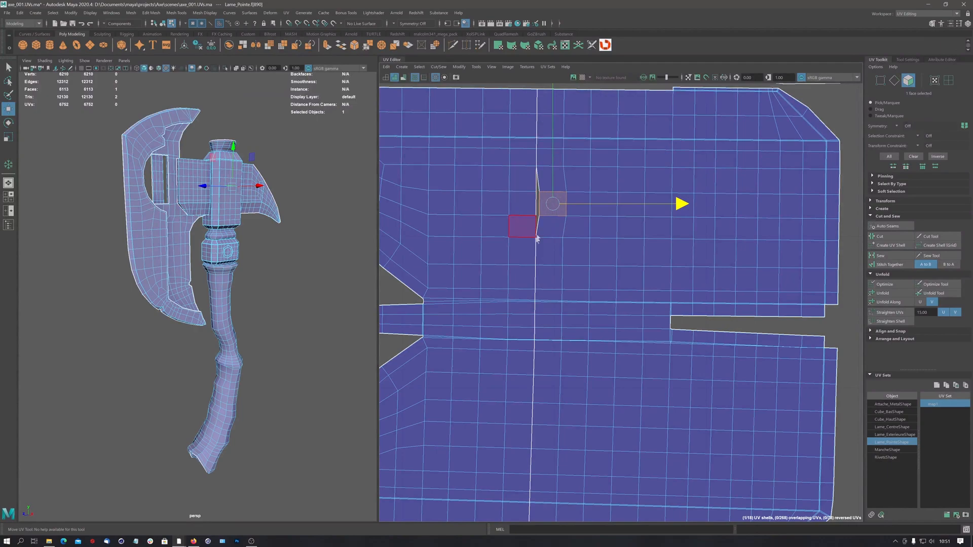
pyautogui.scroll(-2, 537, 195)
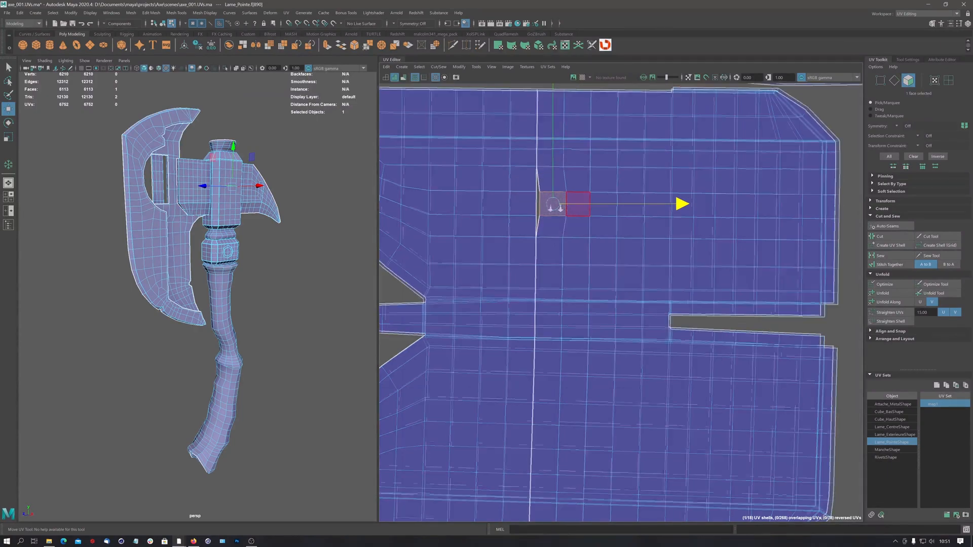
pyautogui.hotkey('ctrl', 'z')
pyautogui.hotkey('ctrl', 'z')
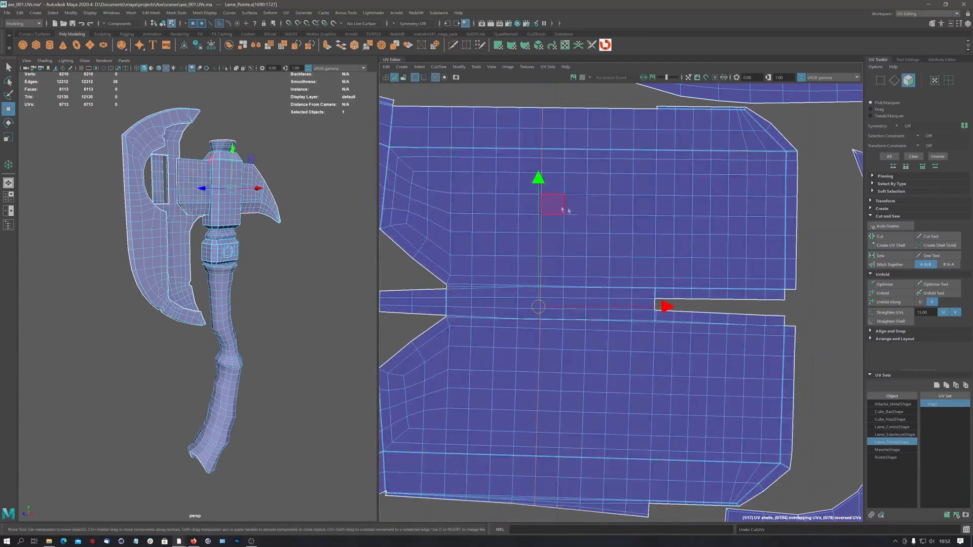
# Cut the Lame_Pointe shell along its vertical edge loop with the Cut tool, and close that seam with the Sew tool
pyautogui.click(934, 238)
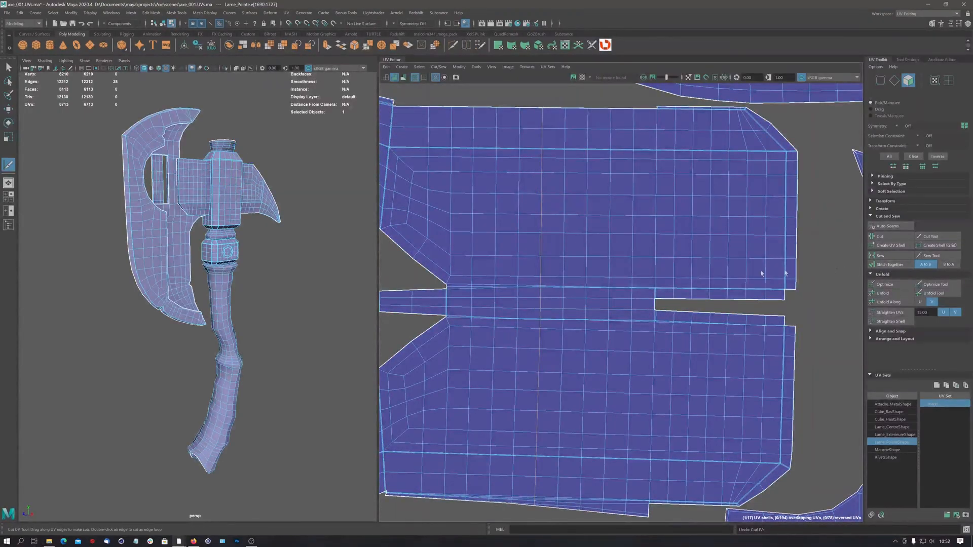
pyautogui.moveTo(541, 117); pyautogui.dragTo(534, 518)
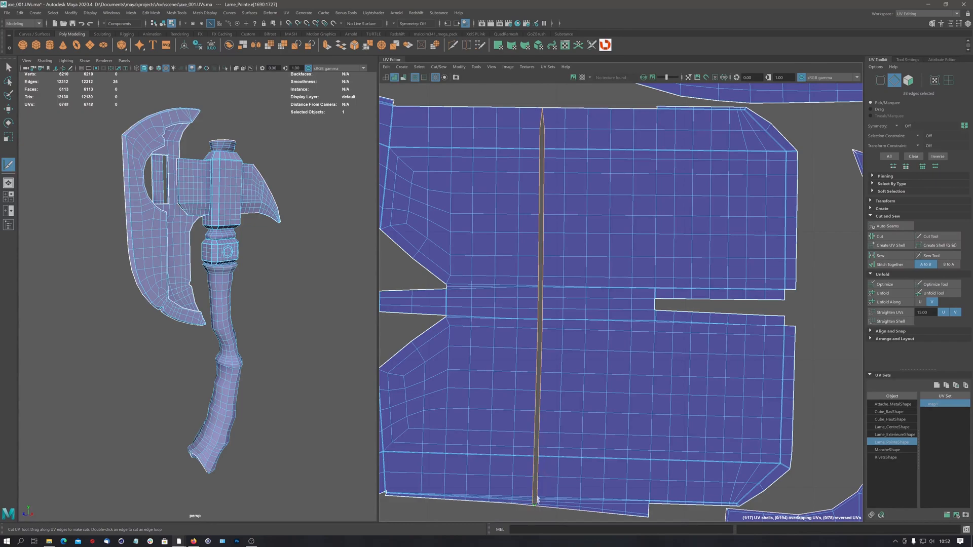
pyautogui.moveTo(543, 107); pyautogui.dragTo(542, 105)
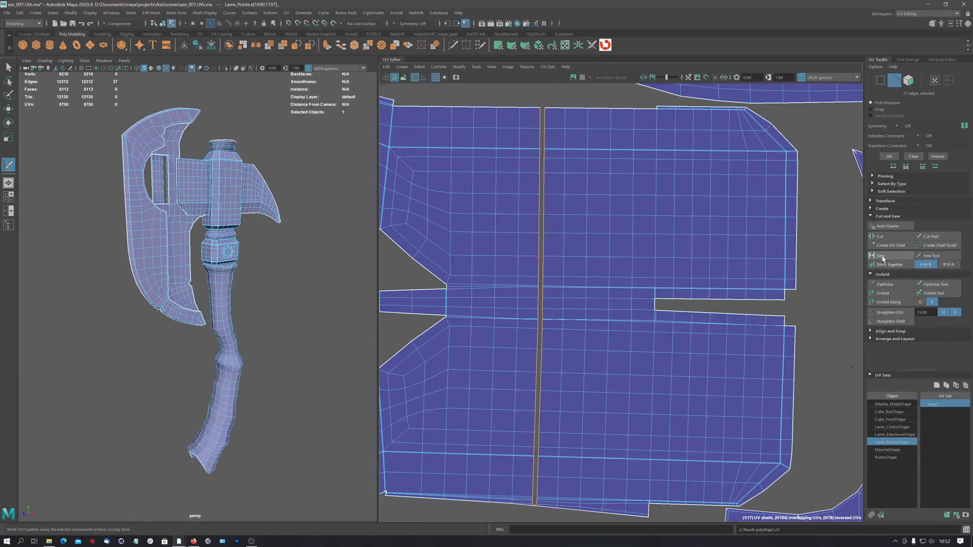
pyautogui.click(931, 258)
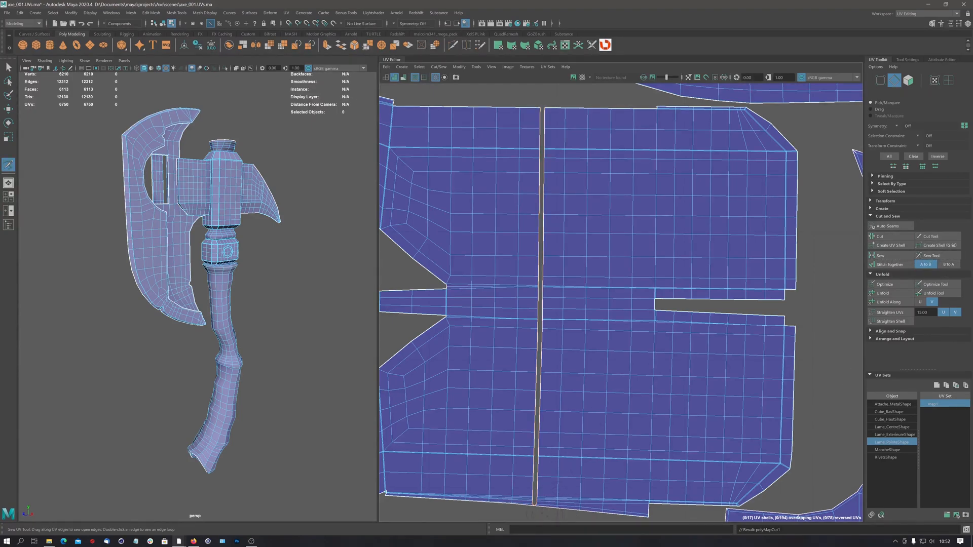
pyautogui.moveTo(533, 488)
pyautogui.mouseDown()
pyautogui.moveTo(543, 119)
pyautogui.moveTo(546, 133)
pyautogui.mouseUp()
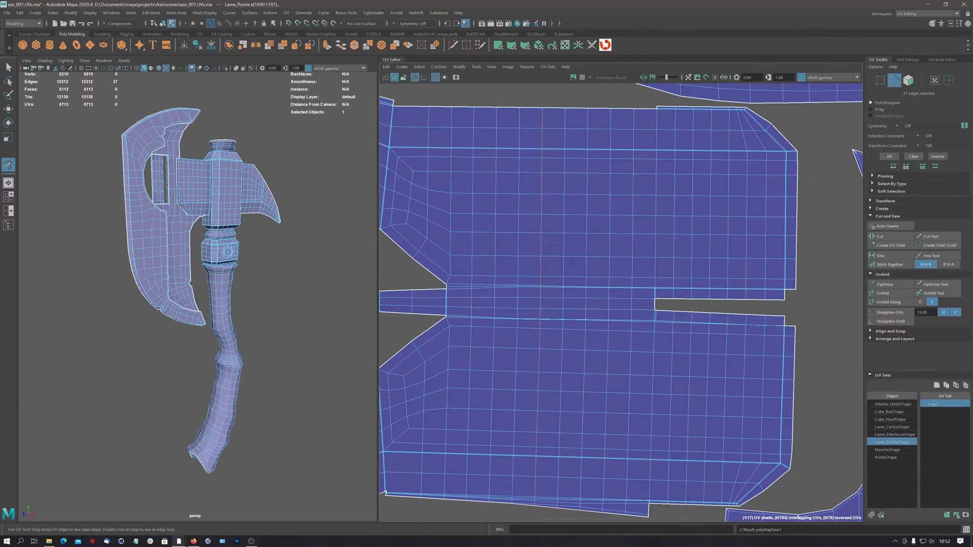
# Try sewing the curved border of the Lame_Pointe shell's upper blade to the narrow middle strip with the Sew tool
pyautogui.scroll(-4, 557, 261)
pyautogui.scroll(-2, 560, 229)
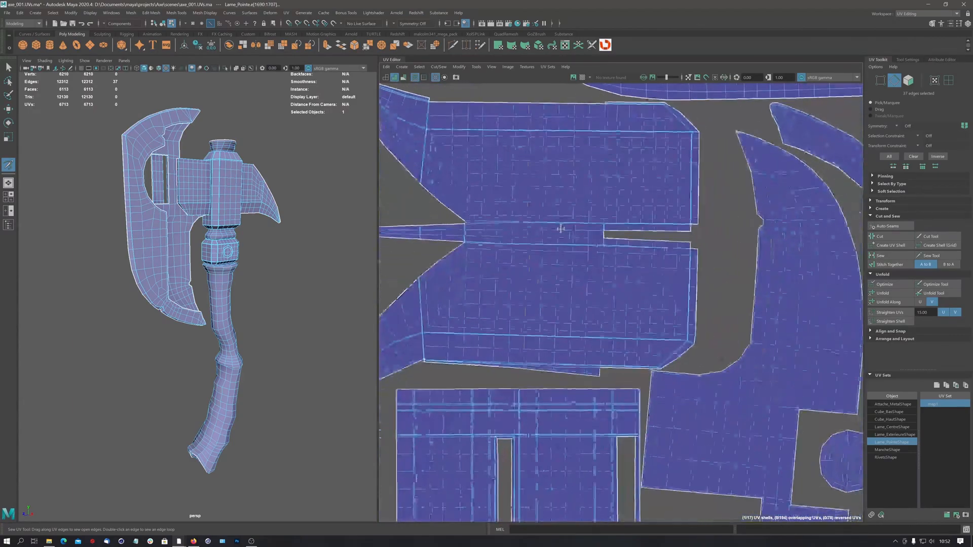
pyautogui.keyDown('alt'); pyautogui.moveTo(561, 229); pyautogui.dragTo(578, 228, button='middle'); pyautogui.keyUp('alt')
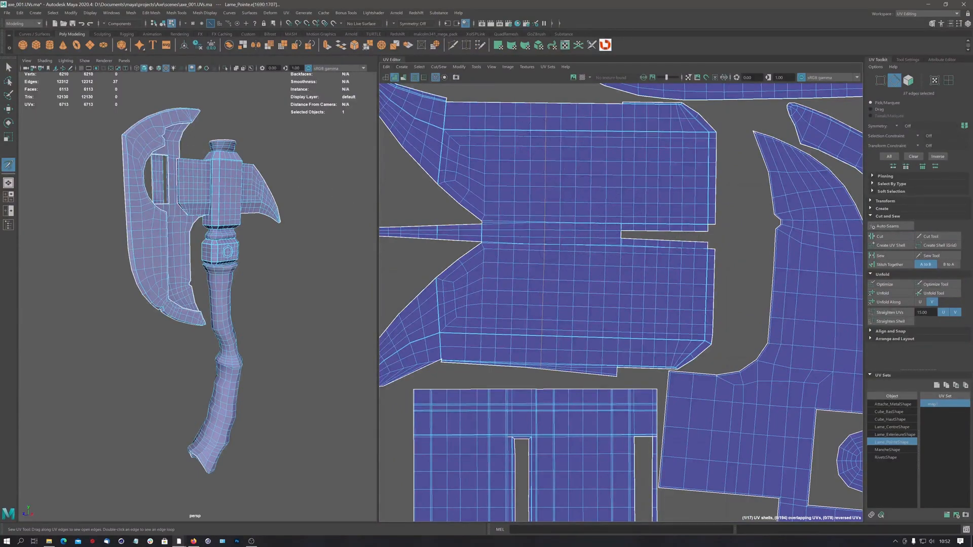
pyautogui.keyDown('alt'); pyautogui.moveTo(537, 247); pyautogui.dragTo(598, 249, button='middle'); pyautogui.keyUp('alt')
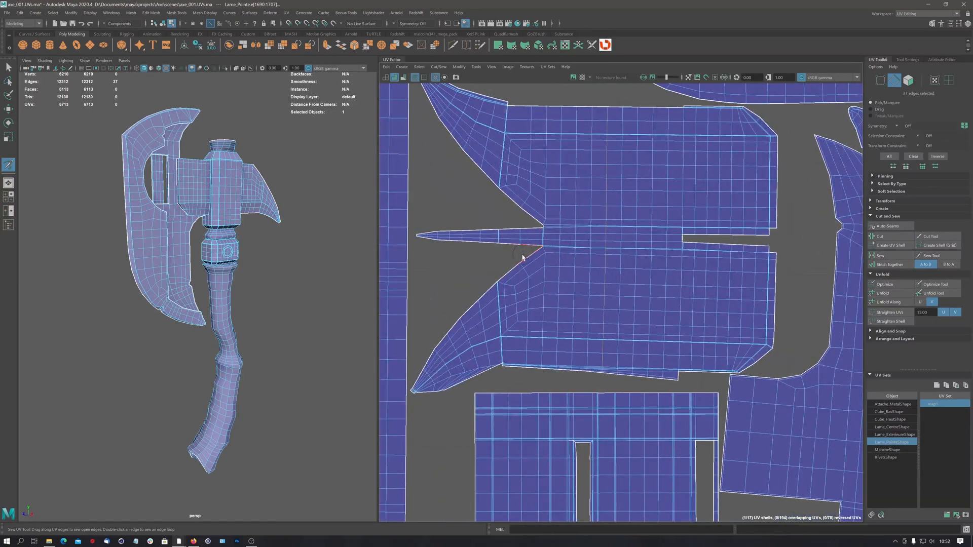
pyautogui.click(888, 265)
pyautogui.scroll(3, 511, 205)
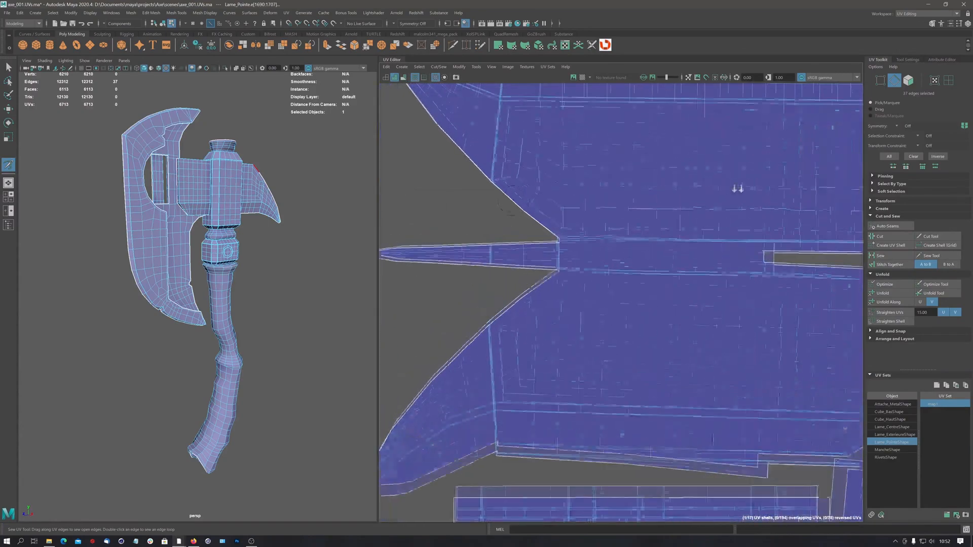
pyautogui.scroll(2, 527, 217)
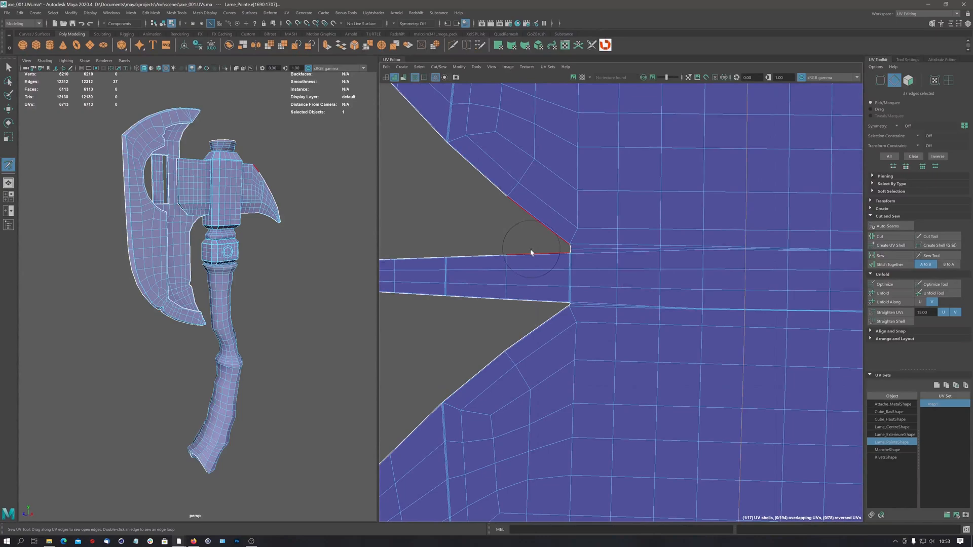
pyautogui.click(531, 253)
pyautogui.moveTo(476, 215); pyautogui.dragTo(400, 183)
pyautogui.keyDown('alt'); pyautogui.moveTo(519, 206); pyautogui.dragTo(311, 206, button='right'); pyautogui.keyUp('alt')
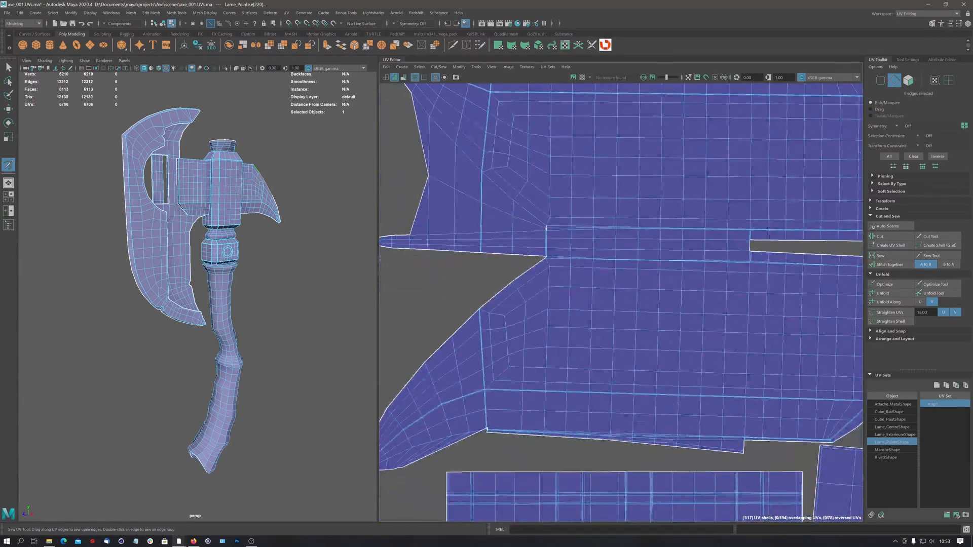
pyautogui.moveTo(480, 224)
pyautogui.keyDown('alt'); pyautogui.mouseDown(button='middle')
pyautogui.moveTo(541, 278)
pyautogui.moveTo(521, 283)
pyautogui.mouseUp(button='middle'); pyautogui.keyUp('alt')
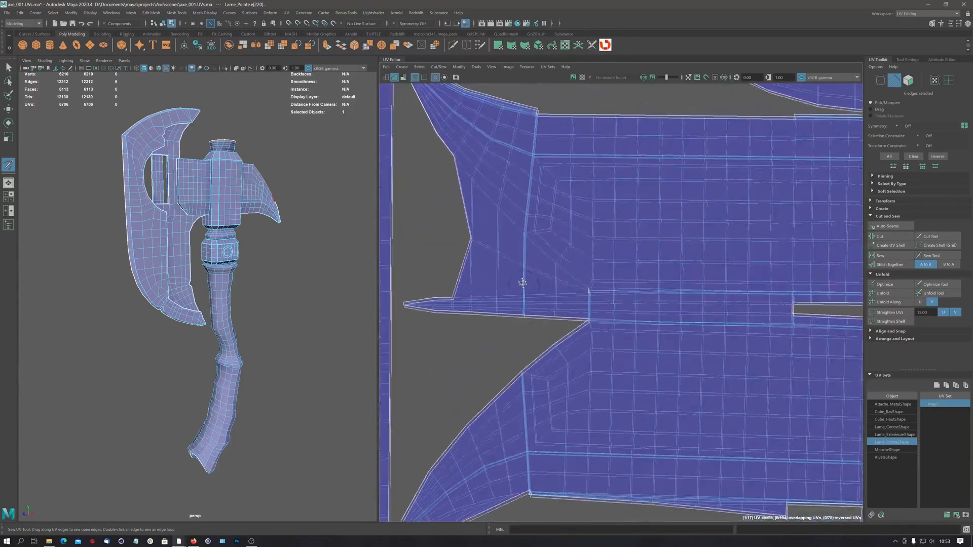
pyautogui.moveTo(472, 238); pyautogui.dragTo(432, 212)
pyautogui.moveTo(522, 227)
pyautogui.keyDown('alt'); pyautogui.mouseDown(button='right')
pyautogui.moveTo(447, 226)
pyautogui.moveTo(334, 250)
pyautogui.mouseUp(button='right'); pyautogui.keyUp('alt')
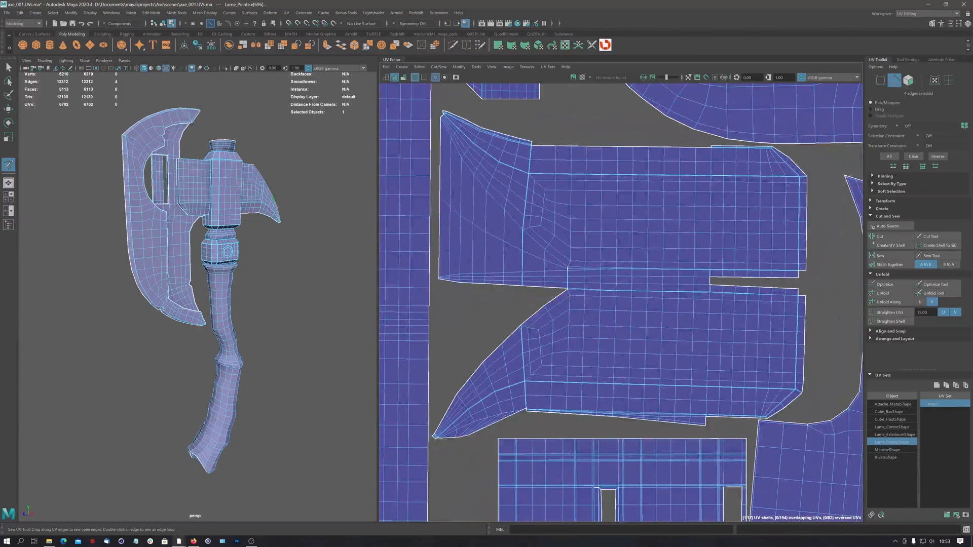
# Undo the border sews and the sewing of the vertical seam on the Lame_Pointe shell
pyautogui.hotkey('ctrl', 'z')
pyautogui.hotkey('ctrl', 'z')
pyautogui.hotkey('ctrl', 'z')
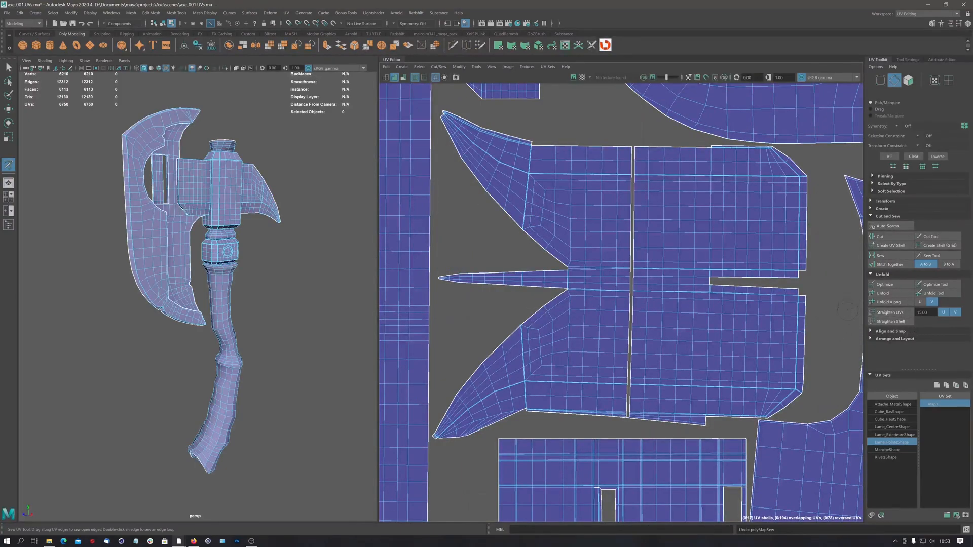
# Sew the open vertical cut across the Lame_Pointe shell closed again along its full height with the Sew tool
pyautogui.keyDown('alt'); pyautogui.moveTo(693, 246); pyautogui.dragTo(561, 259, button='right'); pyautogui.keyUp('alt')
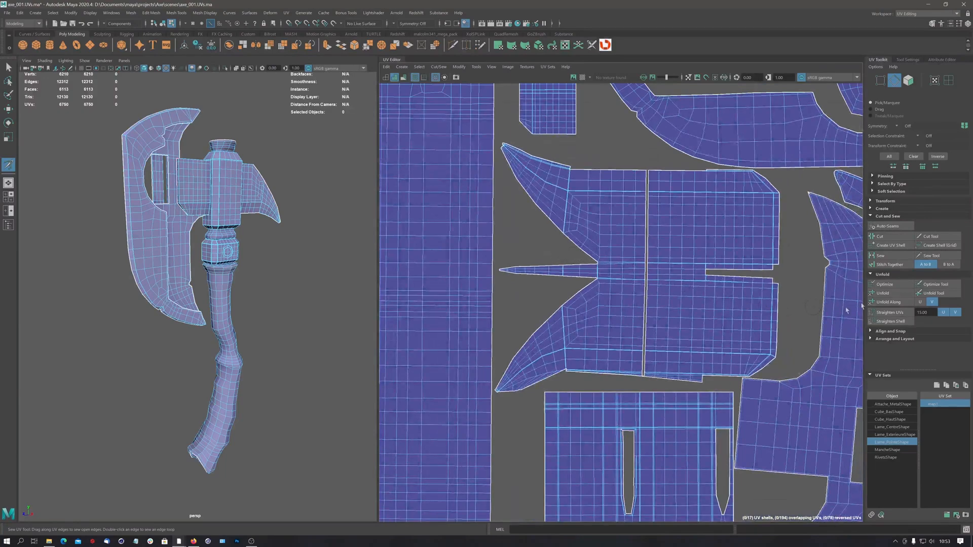
pyautogui.click(933, 257)
pyautogui.moveTo(642, 377); pyautogui.dragTo(647, 170)
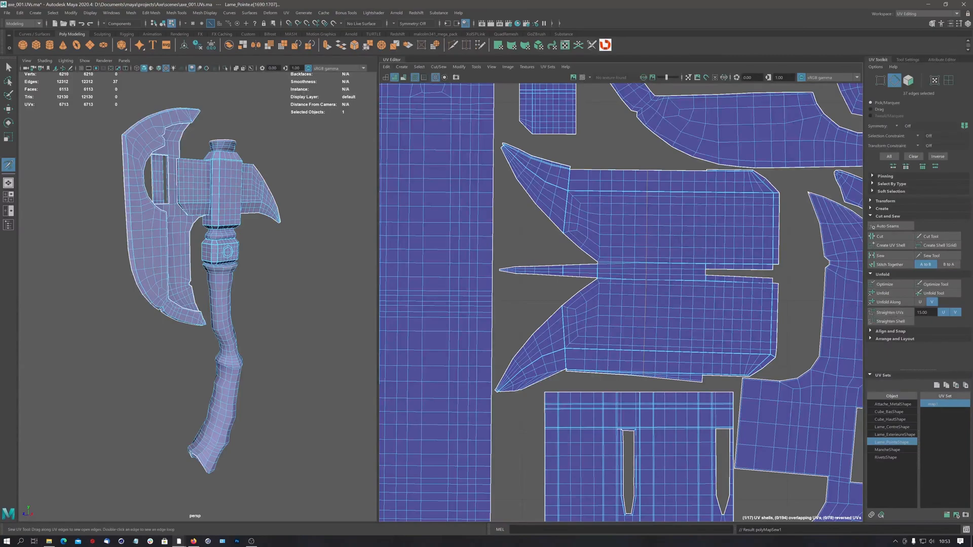
# Select a single UV inside the upper half of the Lame_Pointe shell and move it slightly sideways off its vertical edge loop
pyautogui.scroll(5, 598, 218)
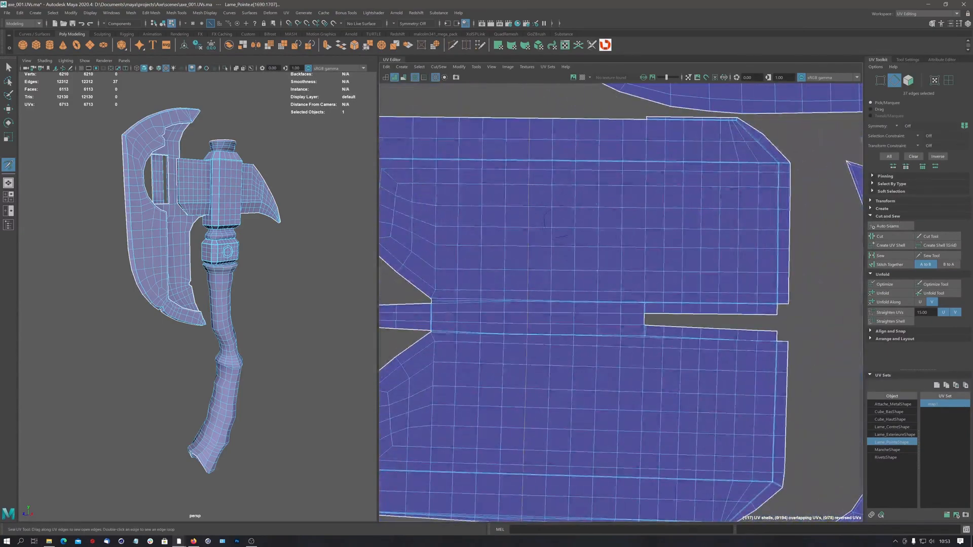
pyautogui.click(934, 80)
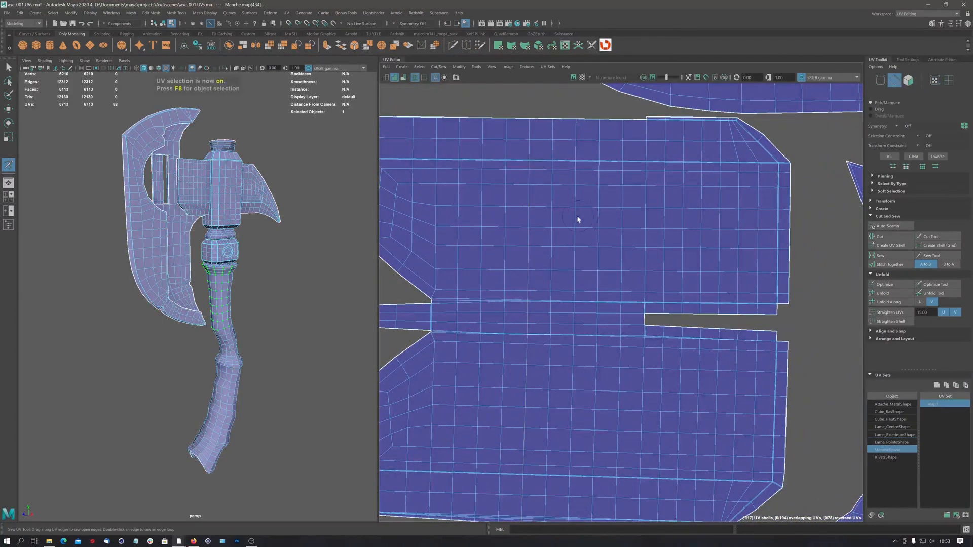
pyautogui.press('q')
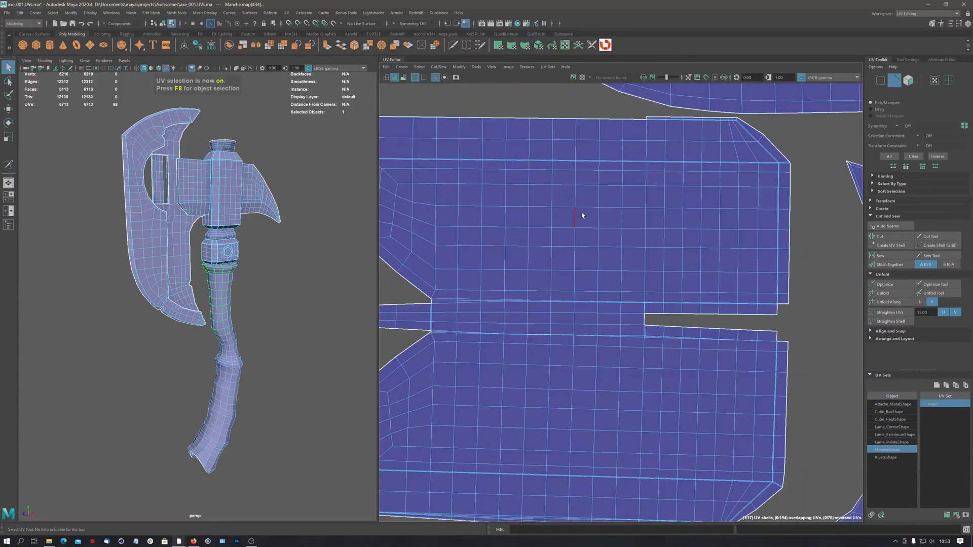
pyautogui.click(581, 216)
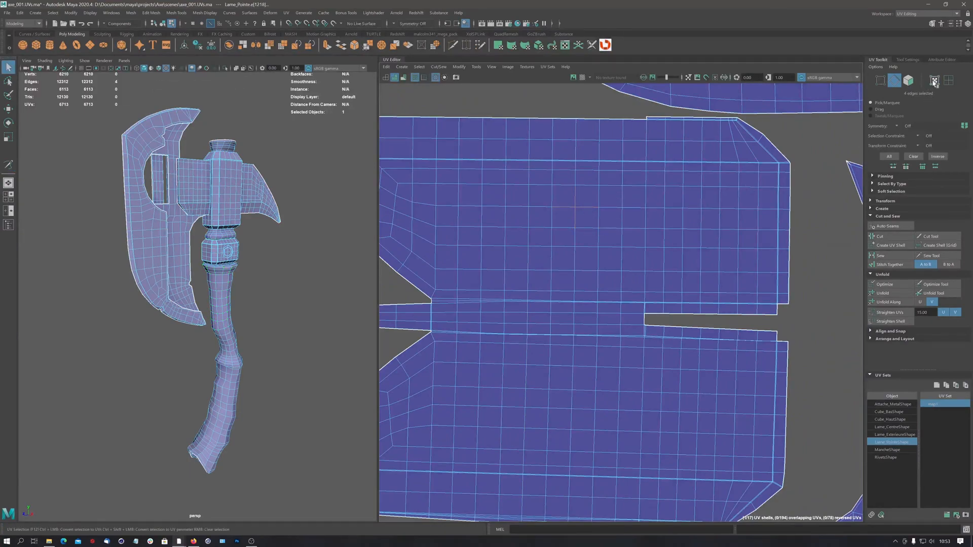
pyautogui.click(934, 81)
pyautogui.click(576, 209)
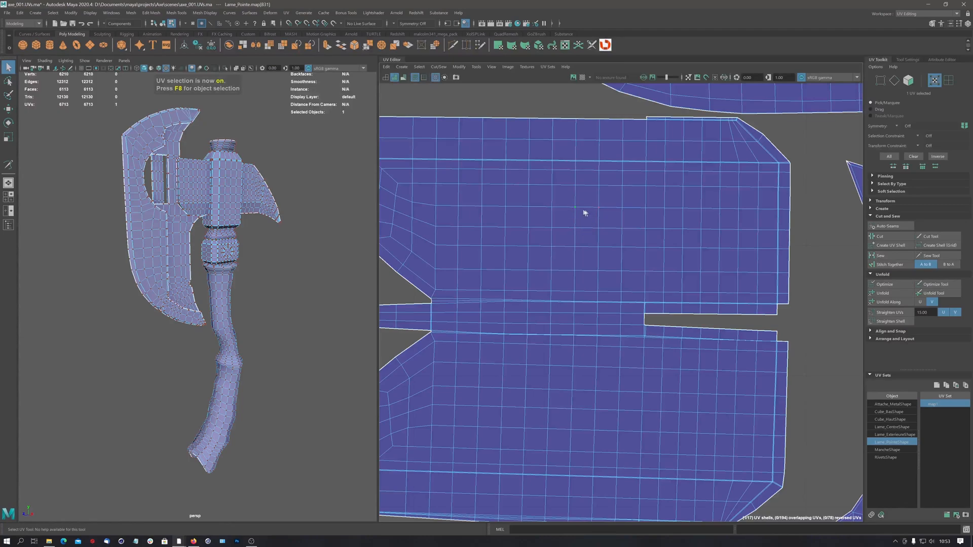
pyautogui.press('w')
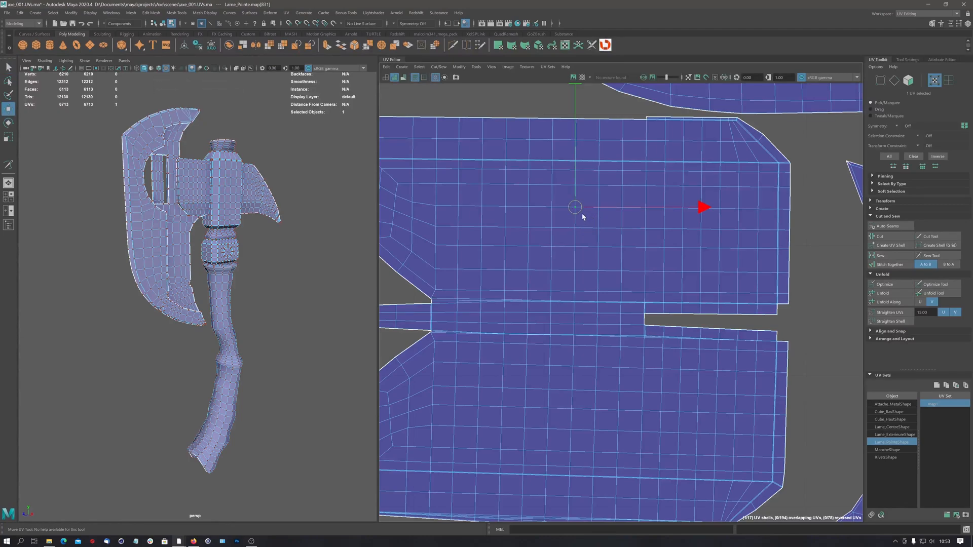
pyautogui.moveTo(580, 215); pyautogui.dragTo(587, 216)
# Try Straighten UVs on the vertical edge loop running through the displaced UV of the Lame_Pointe shell, and undo it
pyautogui.moveTo(577, 262); pyautogui.dragTo(577, 253, button='right')
pyautogui.click(575, 261)
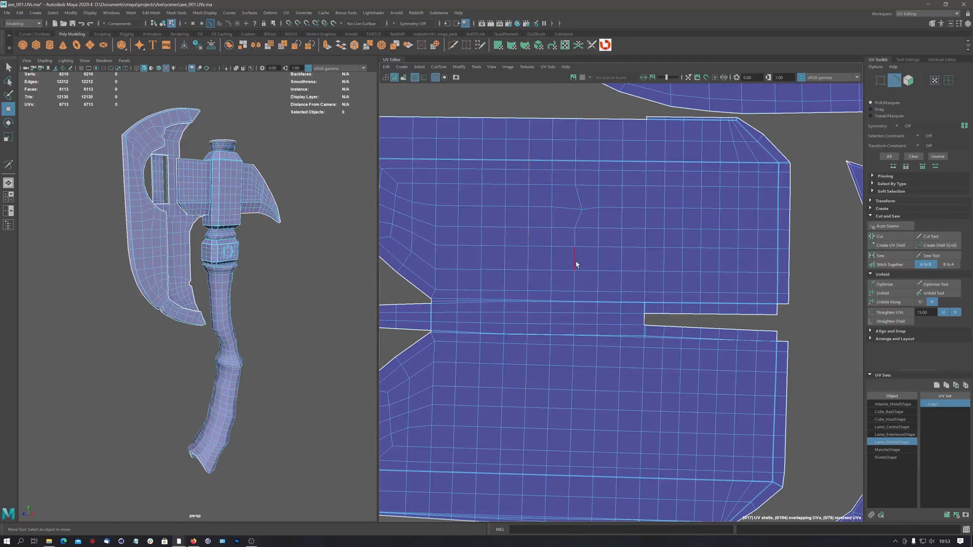
pyautogui.doubleClick(575, 262)
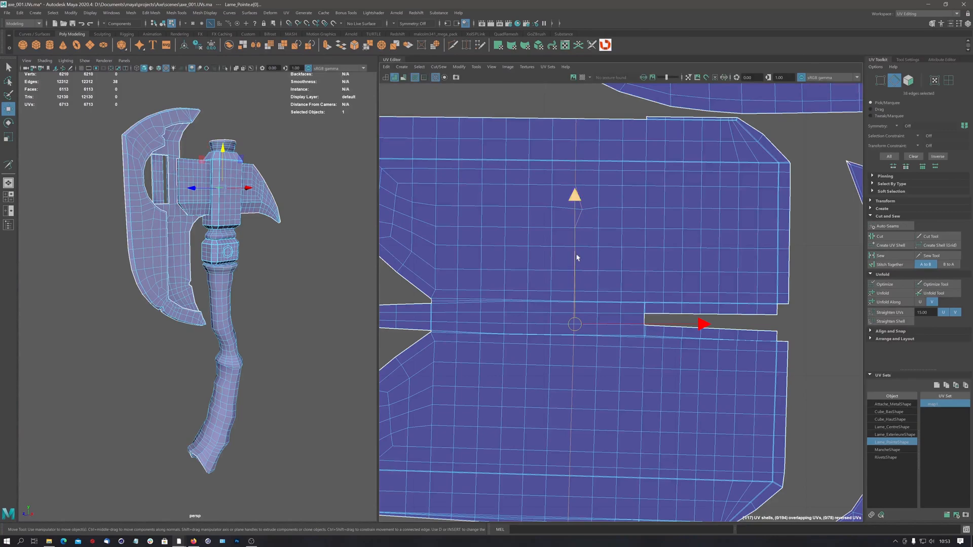
pyautogui.click(894, 313)
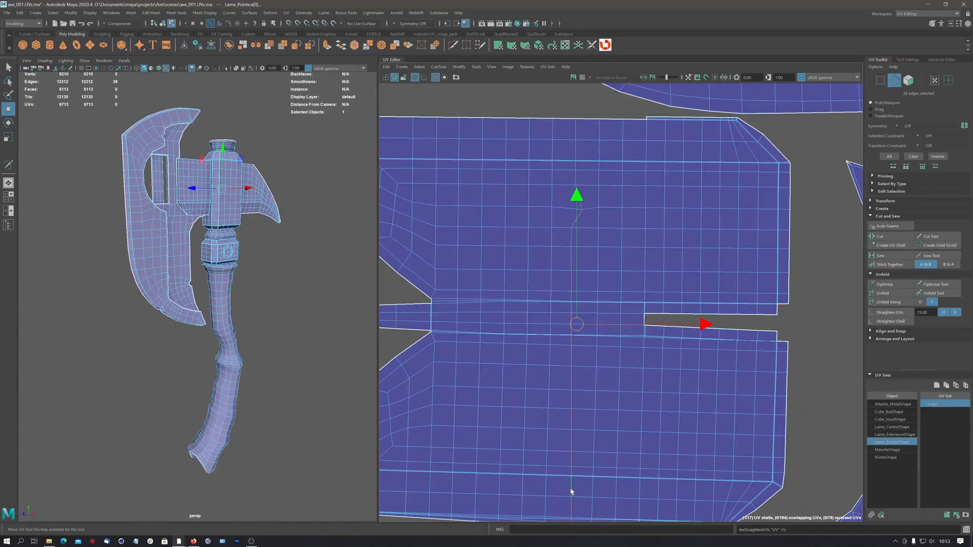
pyautogui.scroll(-1, 599, 356)
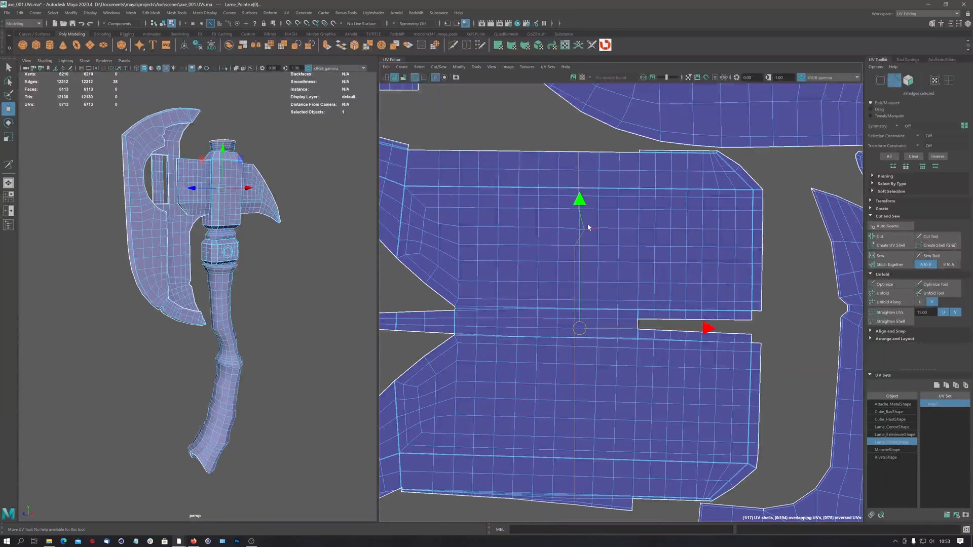
pyautogui.hotkey('ctrl', 'z')
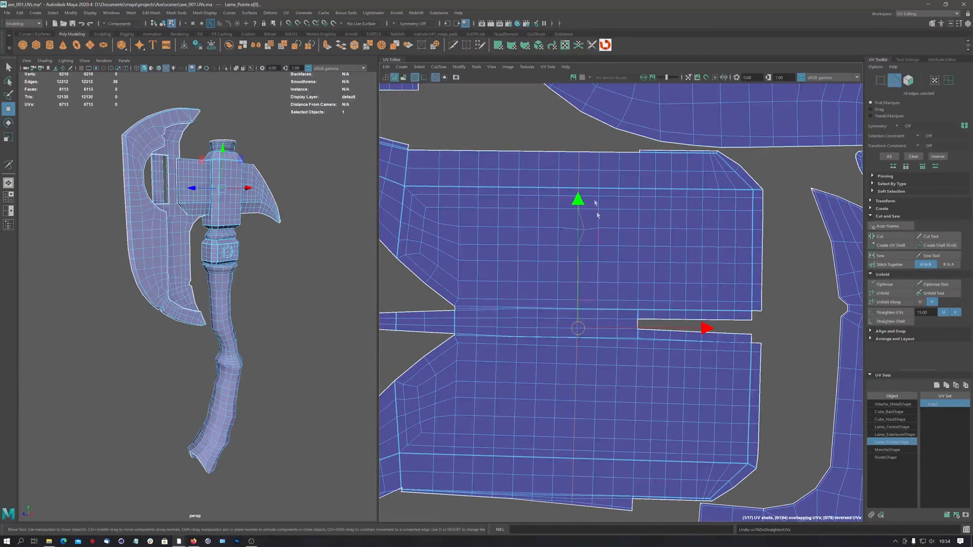
# Rotate the selected vertical edge loop slightly within the Lame_Pointe shell and try Straighten UVs on the tilted loop
pyautogui.press('r')
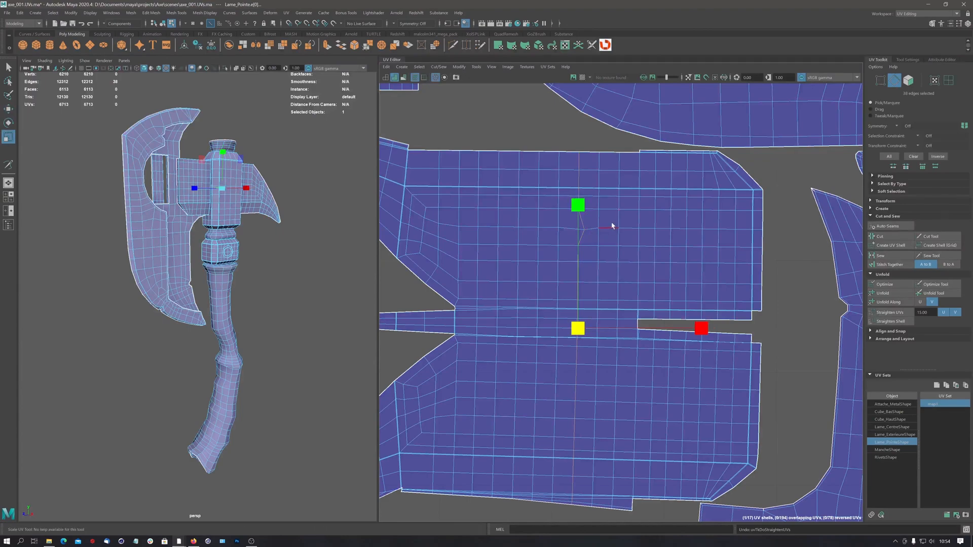
pyautogui.press('e')
pyautogui.moveTo(629, 219); pyautogui.dragTo(635, 221)
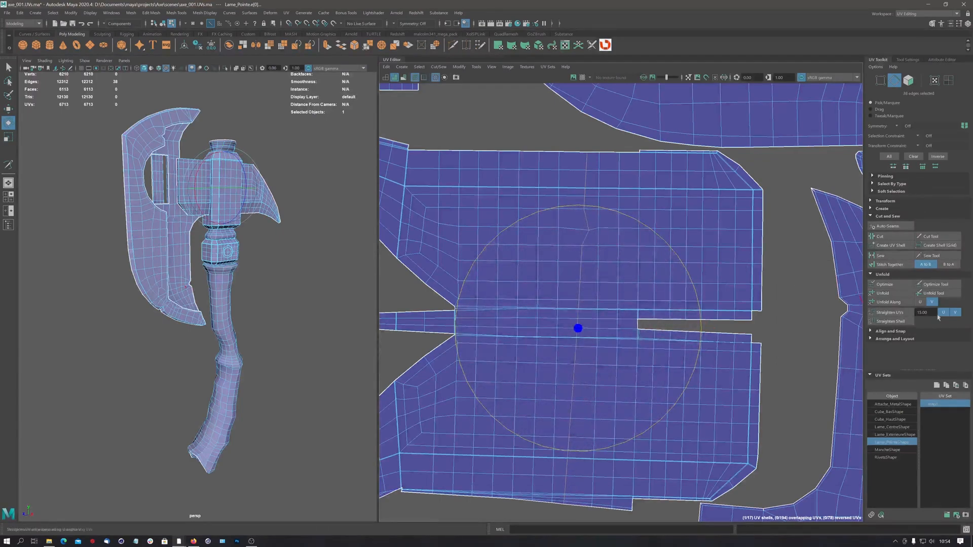
pyautogui.click(892, 313)
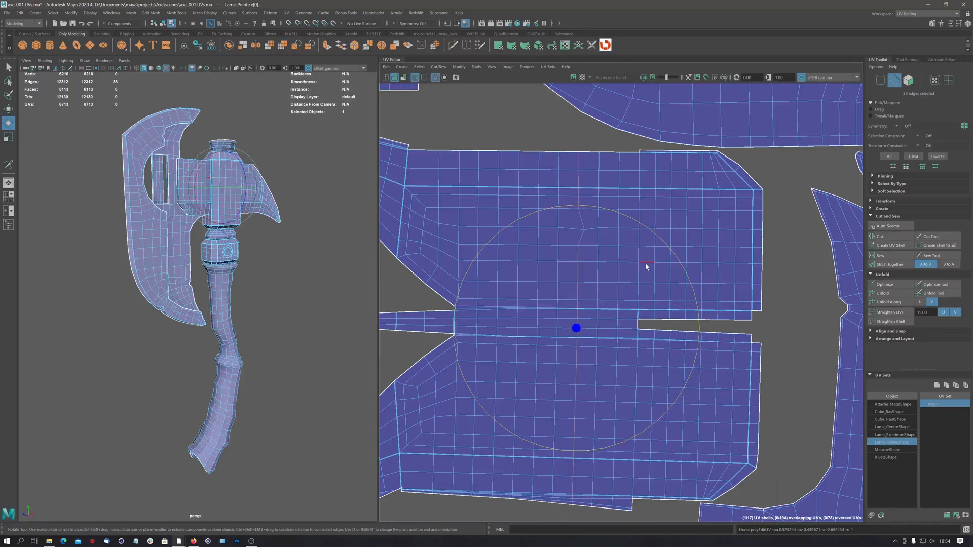
pyautogui.click(643, 264)
# Undo the straightening and rotation of the edge loop and the earlier UV move on the Lame_Pointe shell
pyautogui.hotkey('ctrl', 'z')
pyautogui.hotkey('ctrl', 'z')
pyautogui.hotkey('ctrl', 'z')
pyautogui.hotkey('ctrl', 'z')
pyautogui.hotkey('ctrl', 'z')
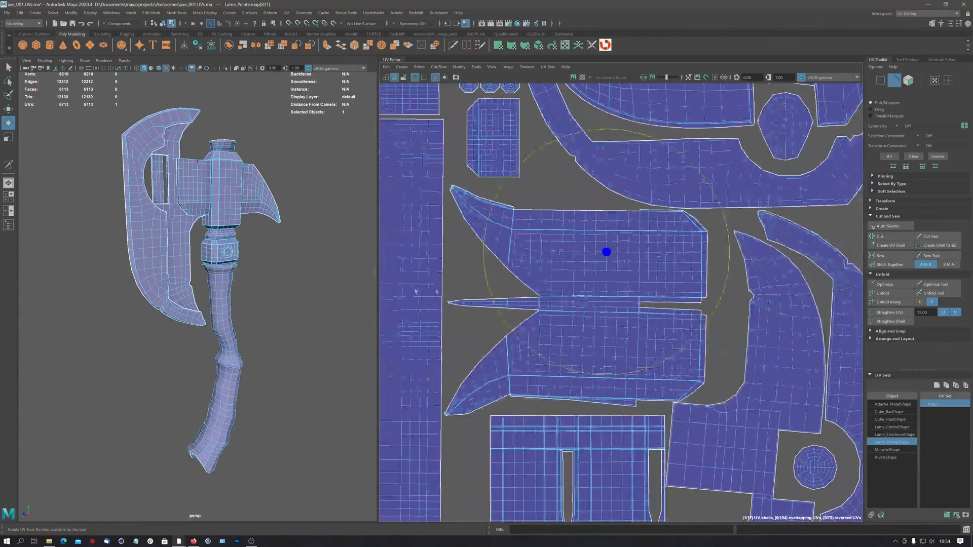
# Try Straighten Shell from an edge of the Lame_Centre blade shell, and undo the result
pyautogui.keyDown('alt'); pyautogui.moveTo(648, 313); pyautogui.dragTo(455, 251, button='middle'); pyautogui.keyUp('alt')
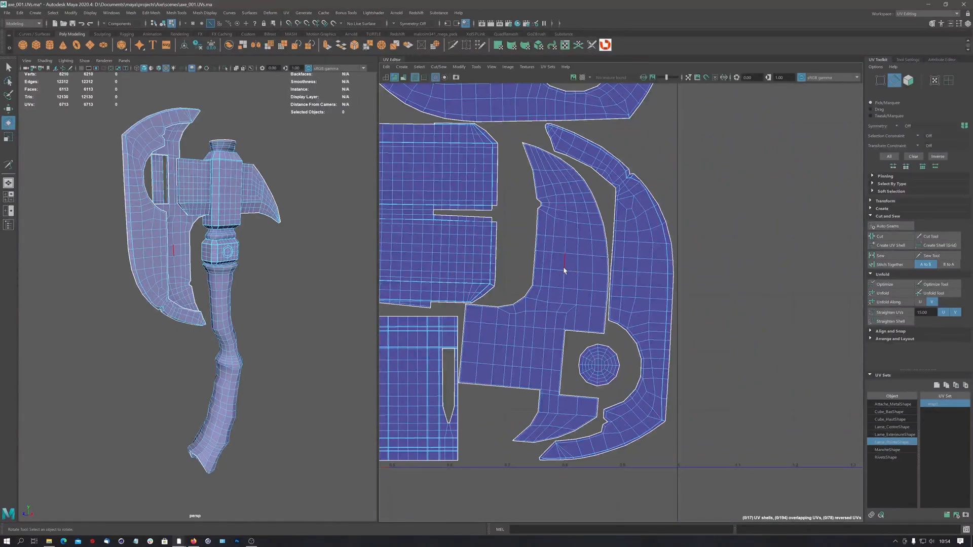
pyautogui.click(560, 273)
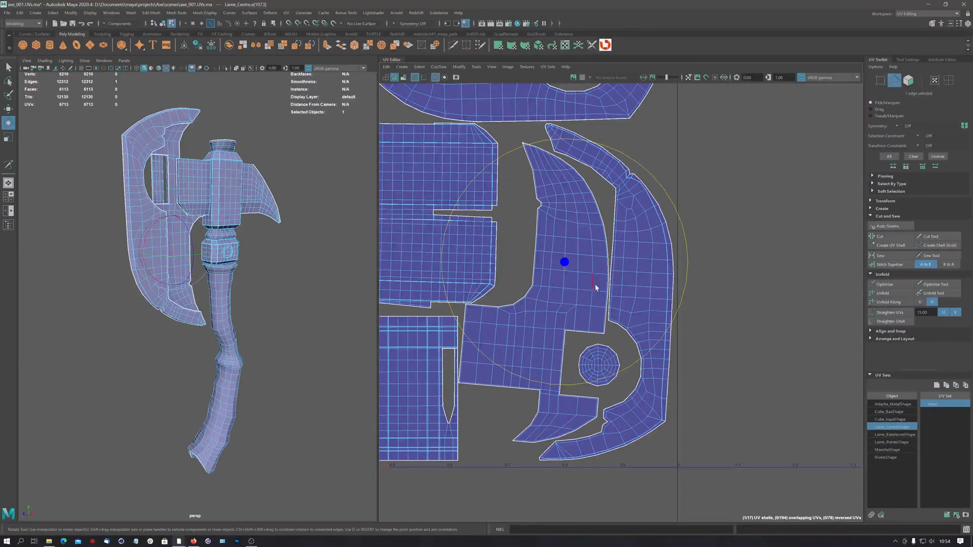
pyautogui.click(891, 322)
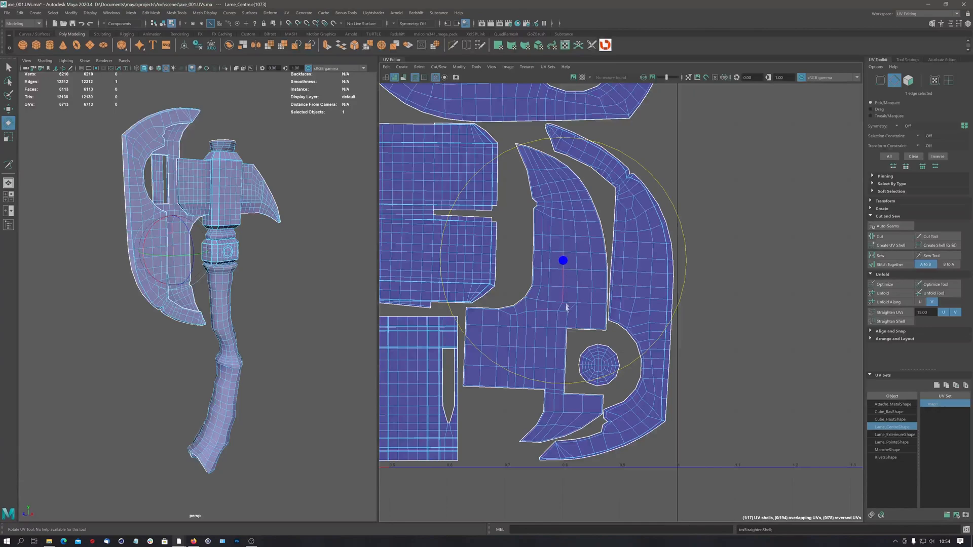
pyautogui.hotkey('ctrl', 'z')
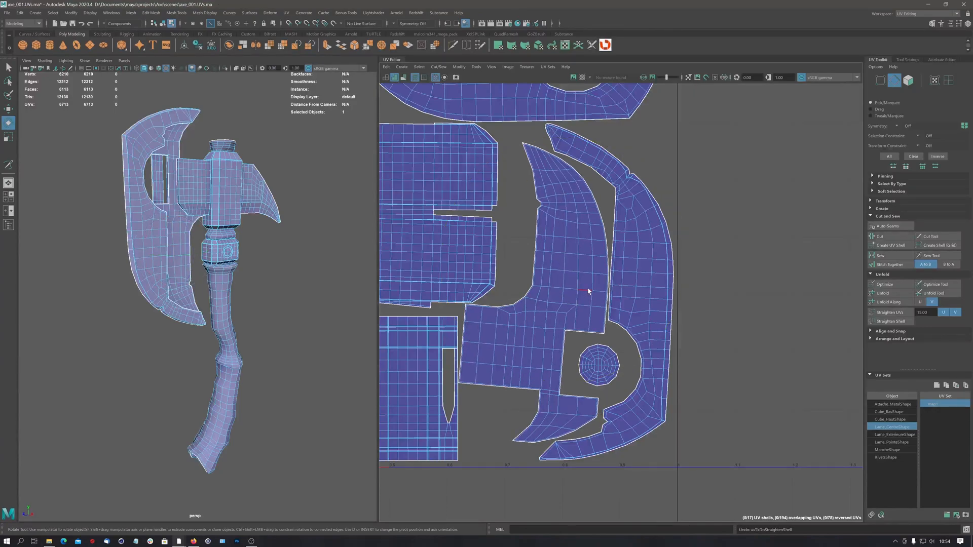
# Select four consecutive edges in a horizontal row of the Lame_Centre shell, align them to their maximum V, and undo the alignment
pyautogui.click(881, 333)
pyautogui.keyDown('alt'); pyautogui.moveTo(577, 301); pyautogui.dragTo(641, 176, button='middle'); pyautogui.keyUp('alt')
pyautogui.scroll(3, 570, 197)
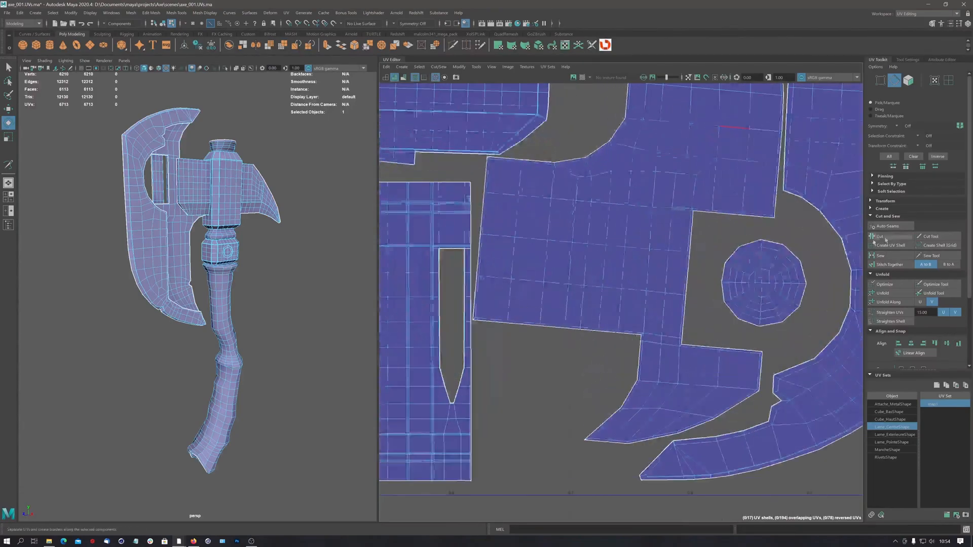
pyautogui.click(558, 242)
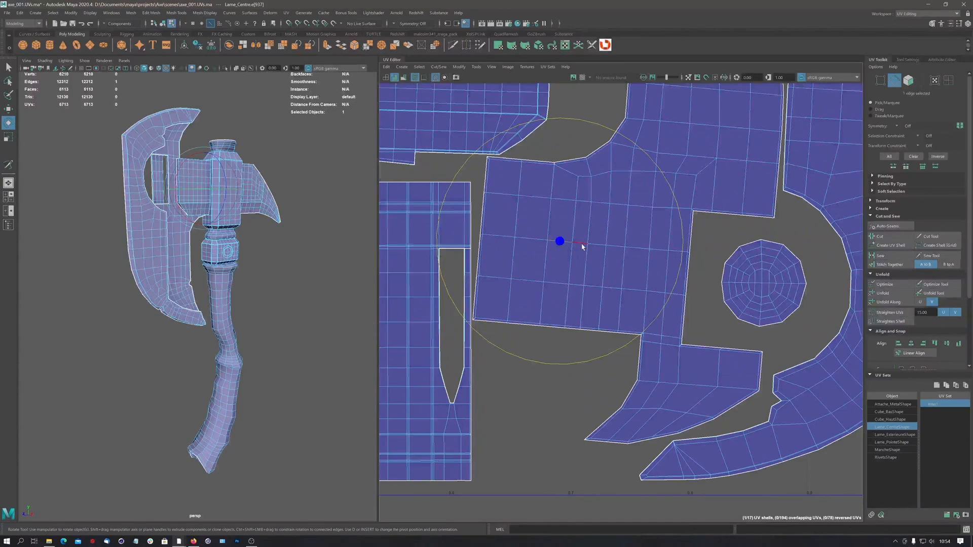
pyautogui.keyDown('shift'); pyautogui.click(613, 248); pyautogui.keyUp('shift')
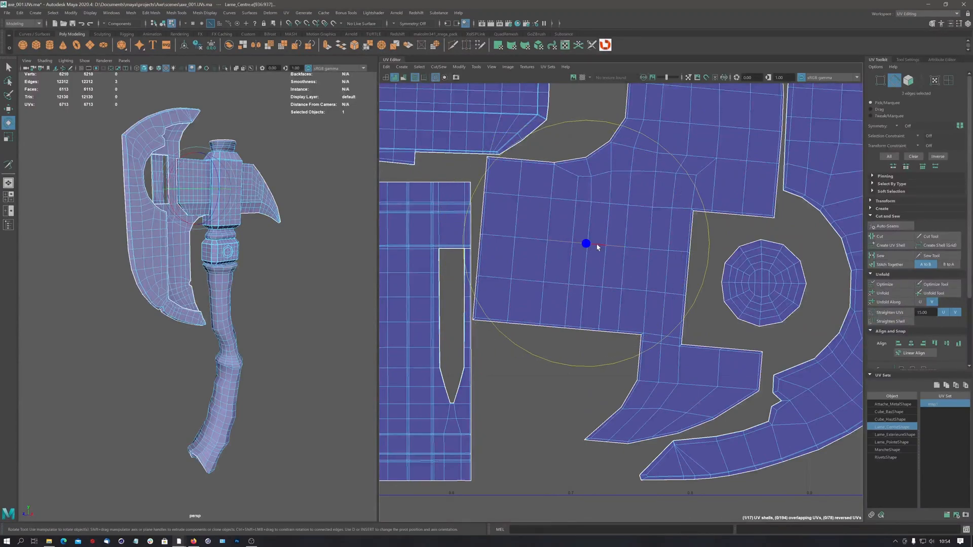
pyautogui.keyDown('shift'); pyautogui.click(598, 244); pyautogui.keyUp('shift')
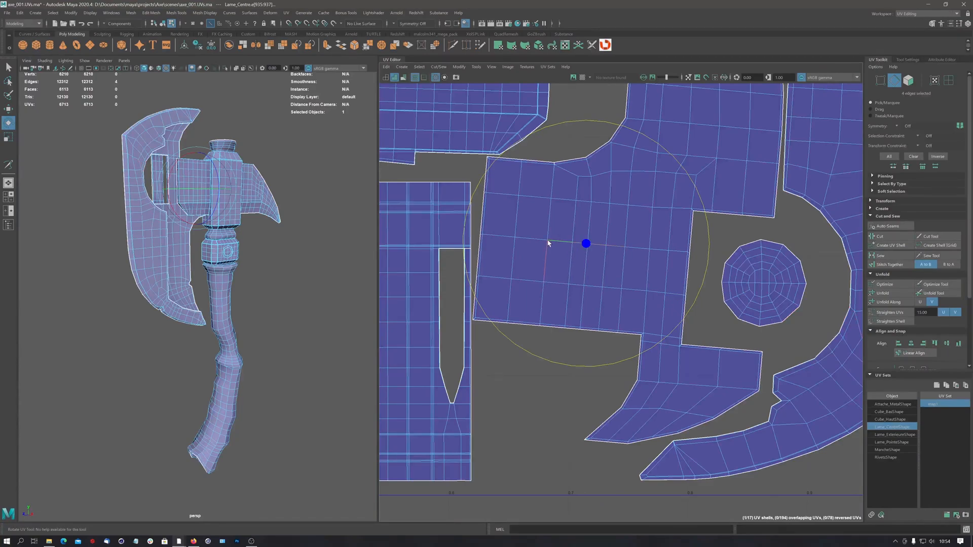
pyautogui.click(935, 343)
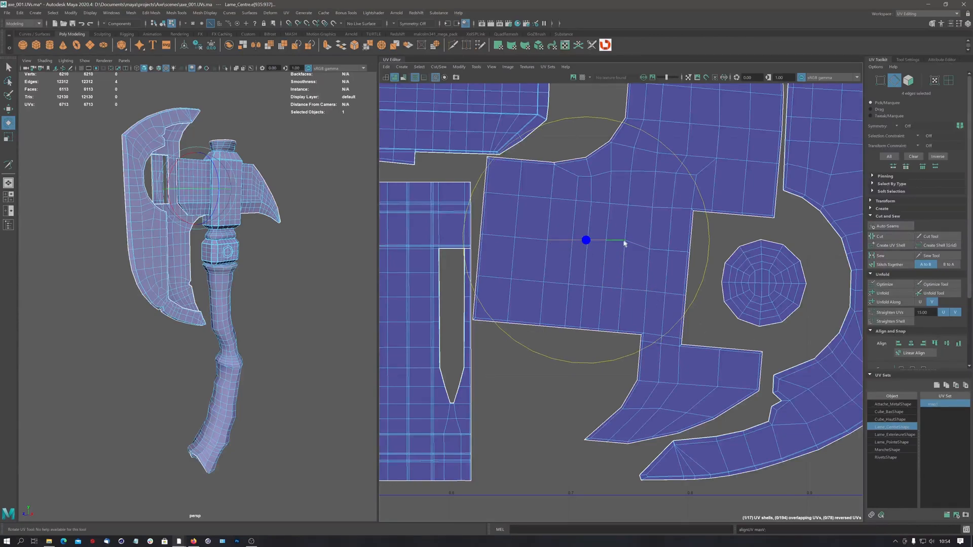
pyautogui.hotkey('ctrl', 'z')
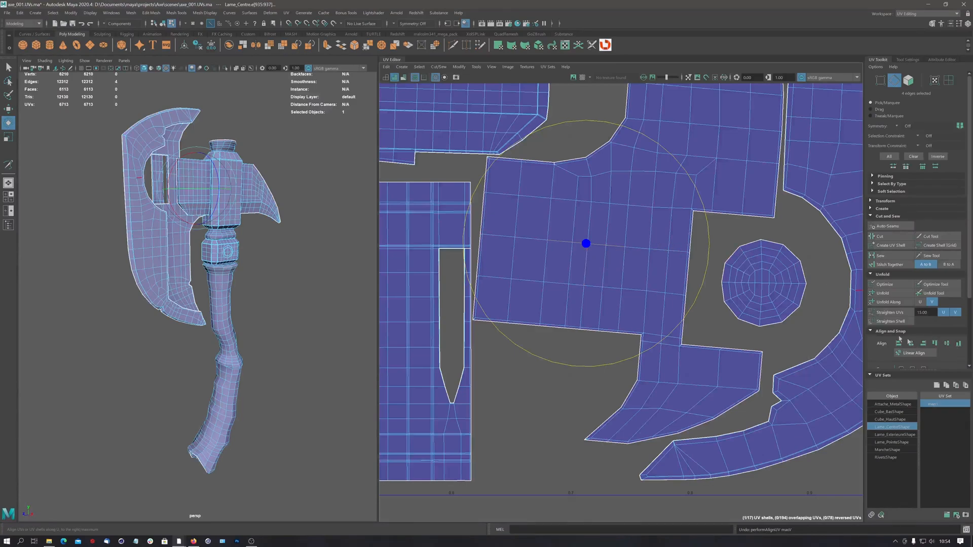
# Show the Arrange and Layout tools and select all UV shells of the axe in UV shell selection mode
pyautogui.click(871, 331)
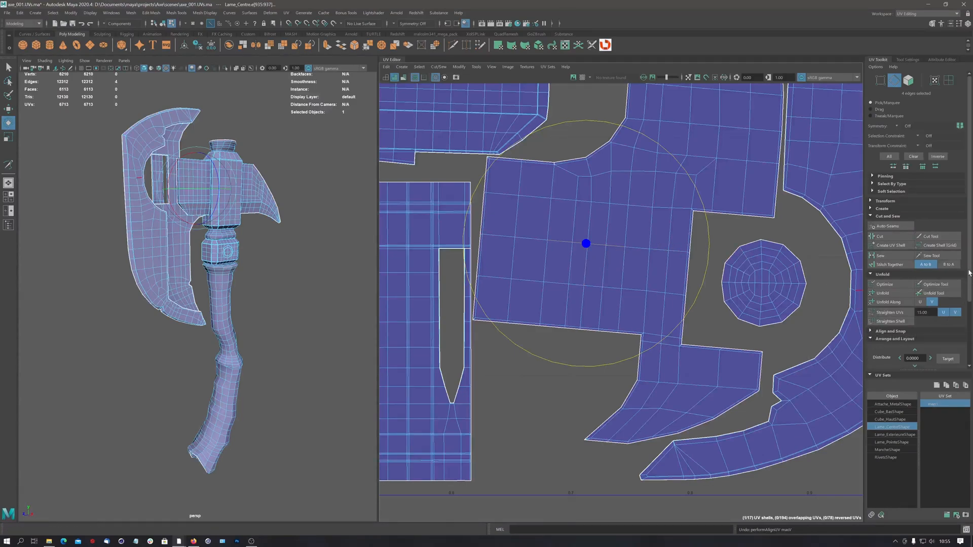
pyautogui.scroll(-3, 970, 292)
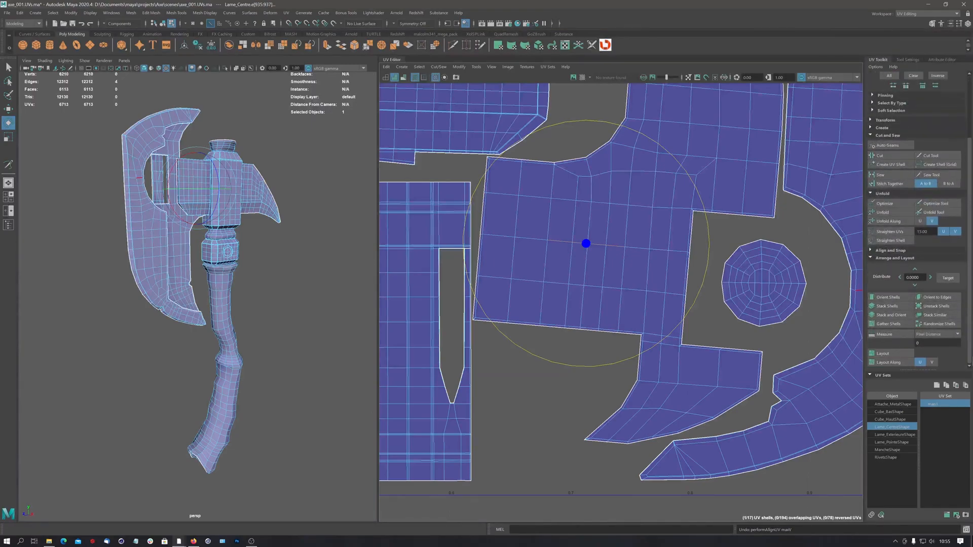
pyautogui.scroll(-10, 688, 231)
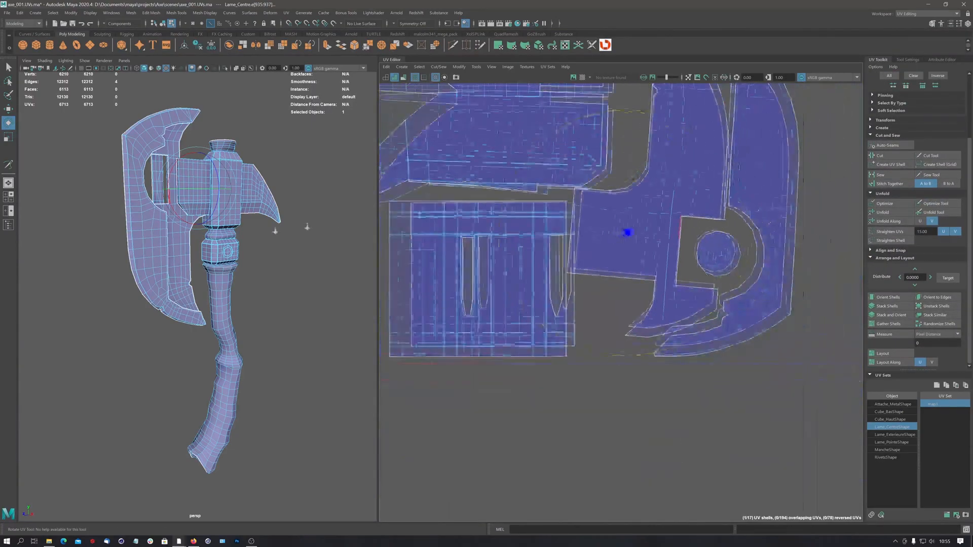
pyautogui.scroll(-4, 602, 291)
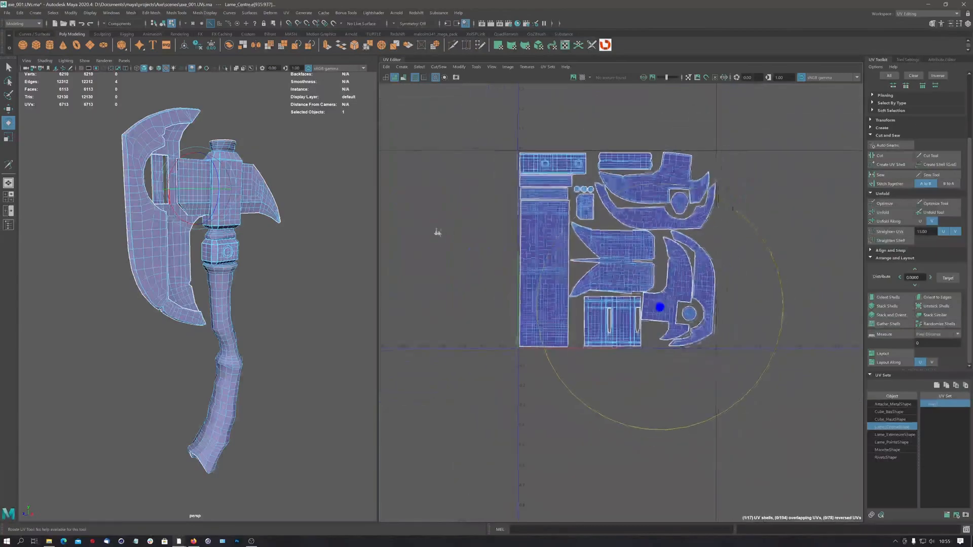
pyautogui.moveTo(456, 126); pyautogui.dragTo(763, 406)
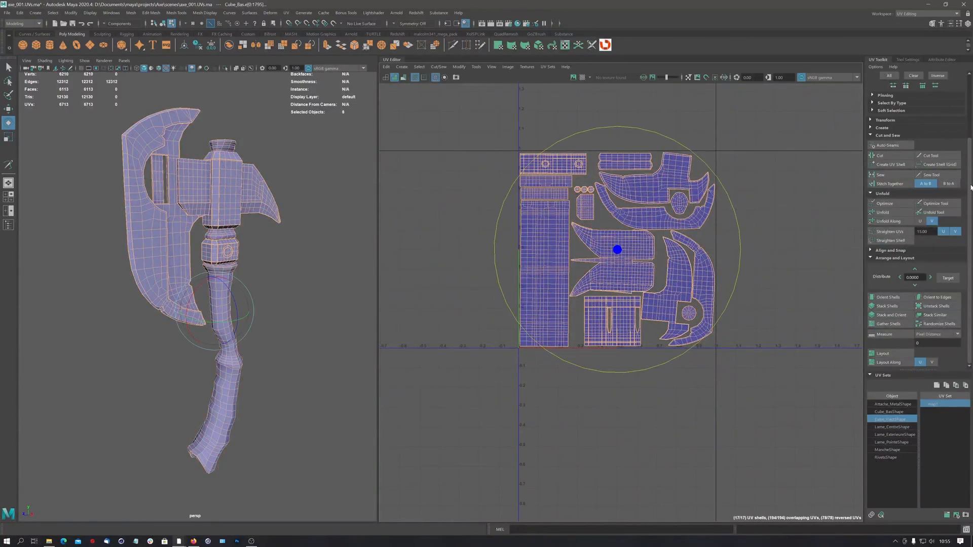
pyautogui.scroll(3, 958, 178)
pyautogui.click(948, 80)
pyautogui.moveTo(470, 120); pyautogui.dragTo(750, 395)
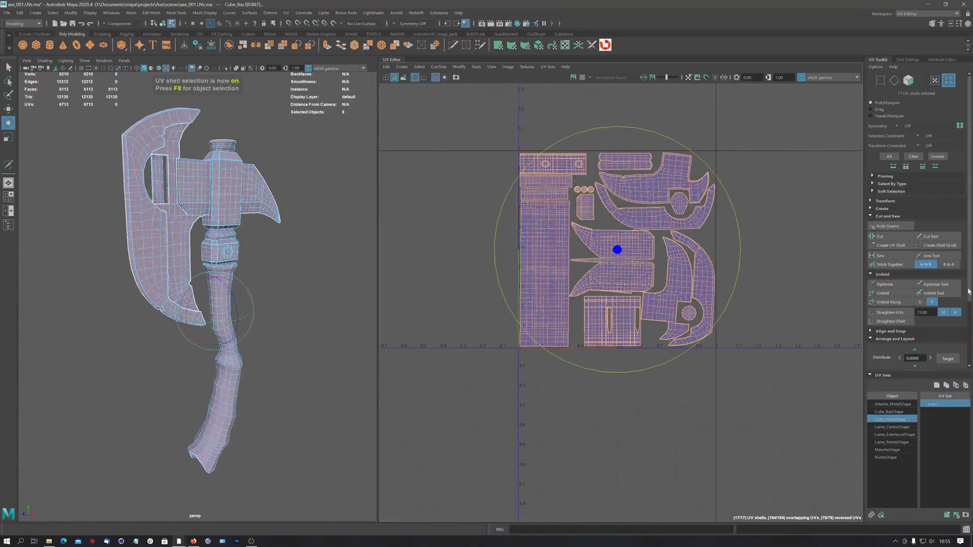
# Repack the selected UV shells with the automatic Layout and display the checker map on the axe
pyautogui.scroll(-3, 969, 291)
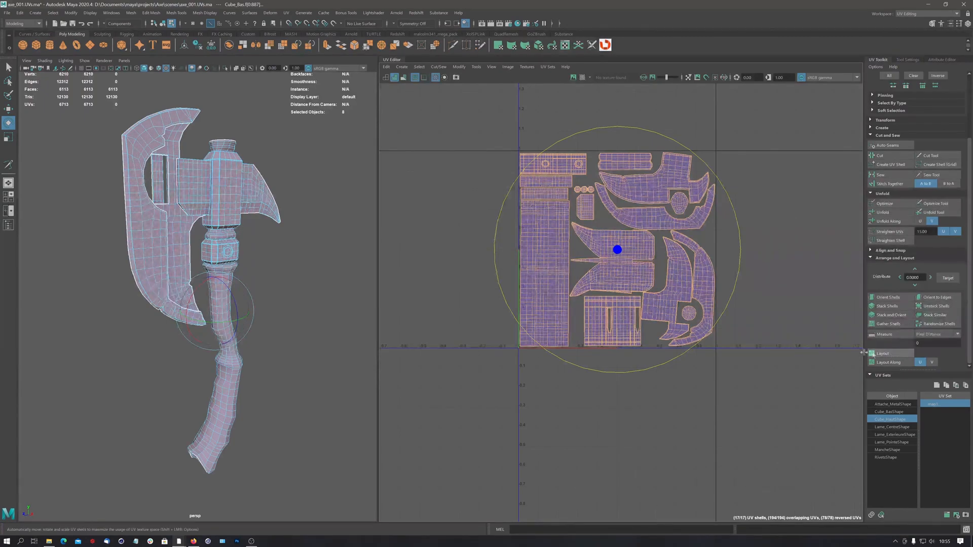
pyautogui.click(885, 353)
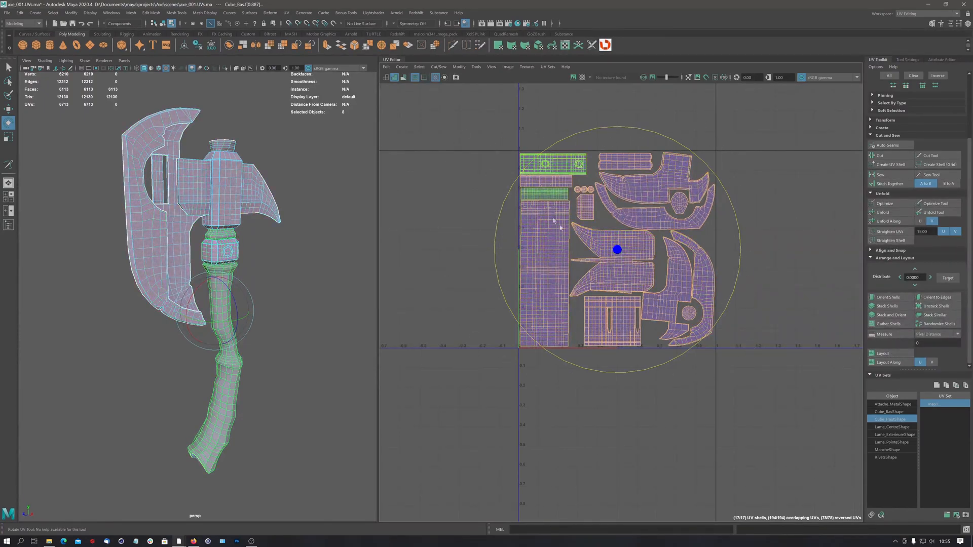
pyautogui.click(582, 78)
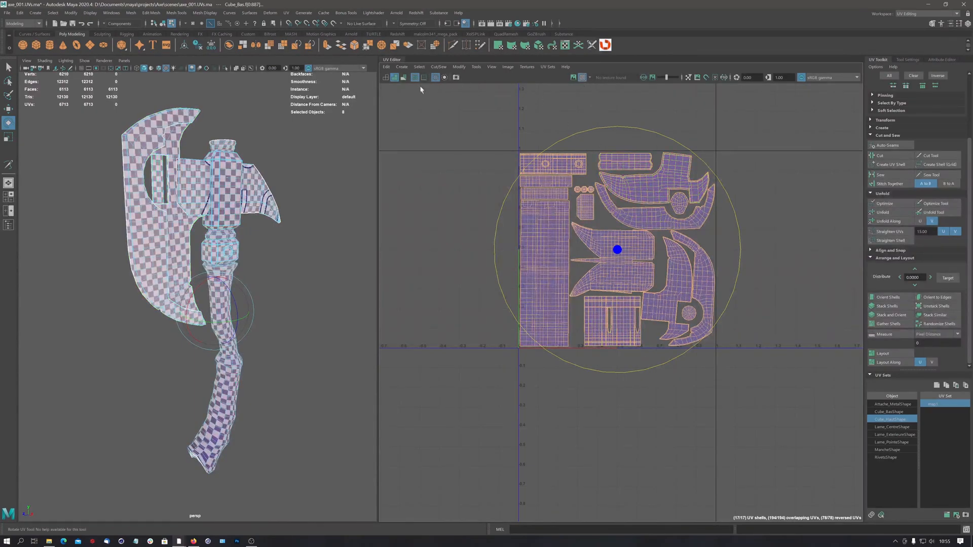
pyautogui.click(582, 77)
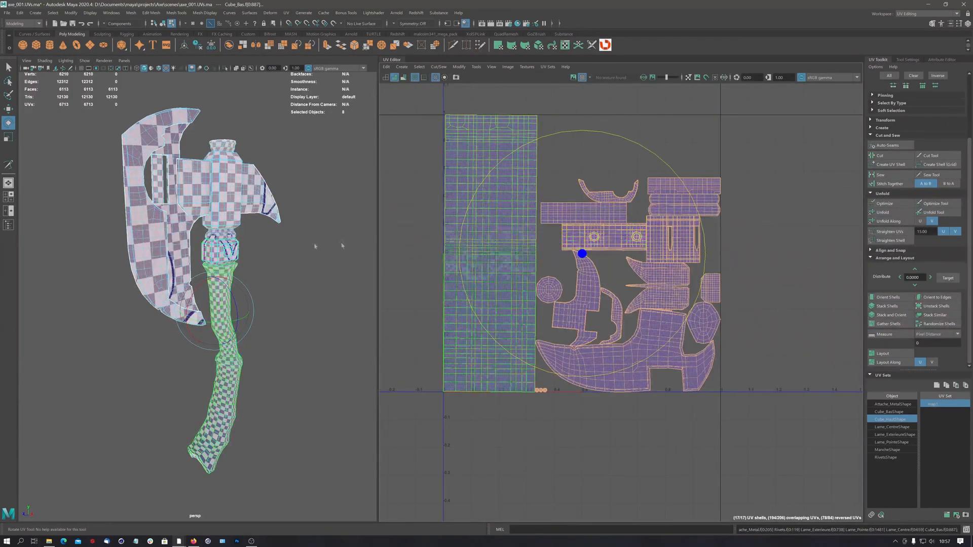
# Show the Outliner beside the perspective view and select the Axe group together with all its meshes down to Rivets
pyautogui.click(8, 224)
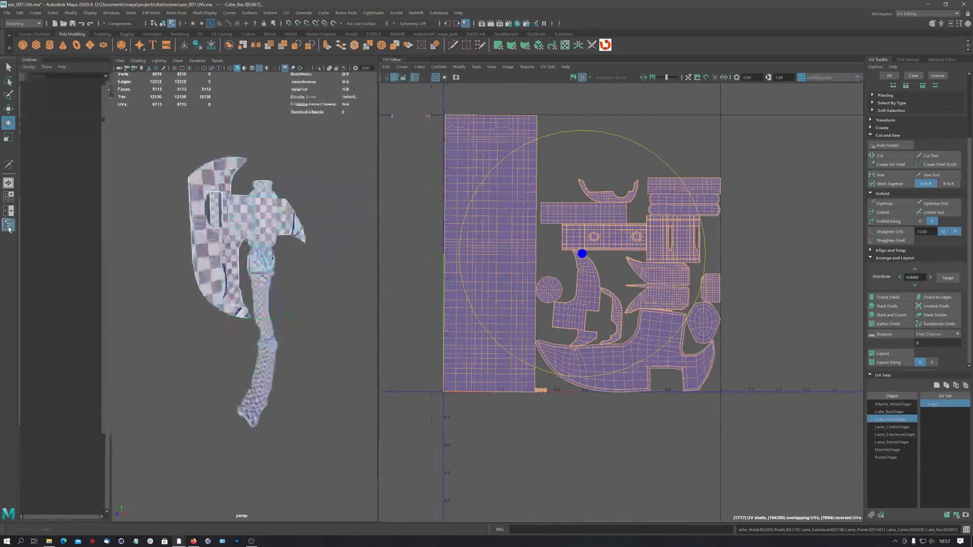
pyautogui.click(44, 116)
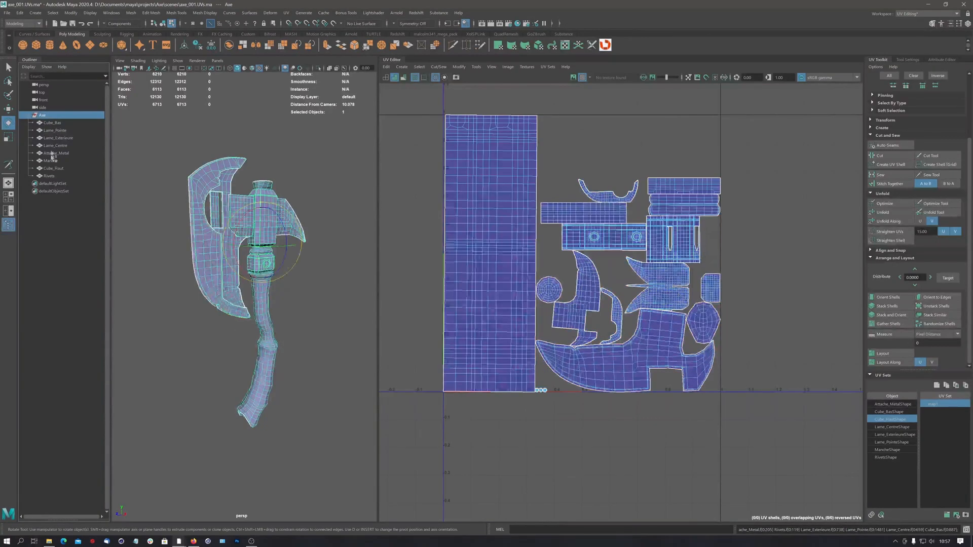
pyautogui.keyDown('shift'); pyautogui.click(50, 176); pyautogui.keyUp('shift')
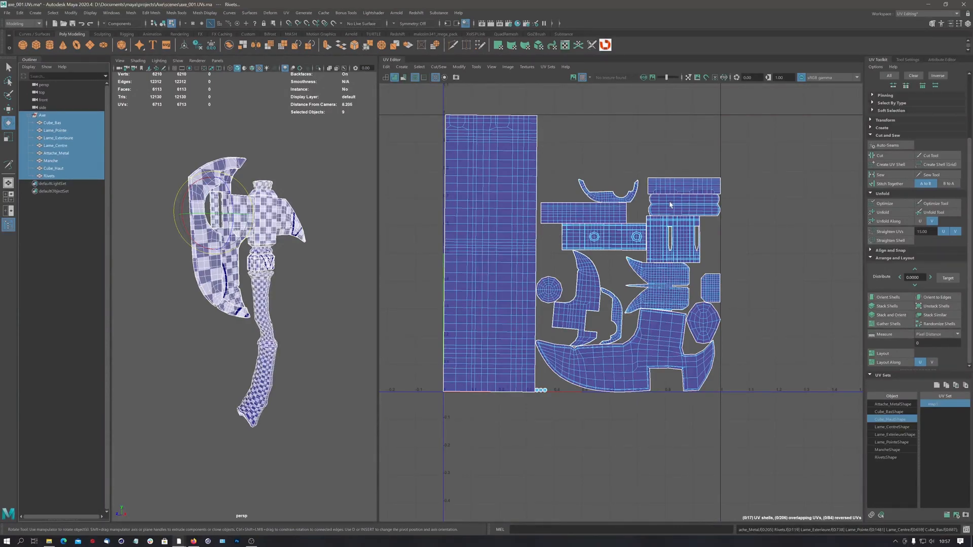
# Show the UV Create tools and collapse the Cut and Sew, Unfold, and Arrange and Layout tools
pyautogui.scroll(5, 969, 164)
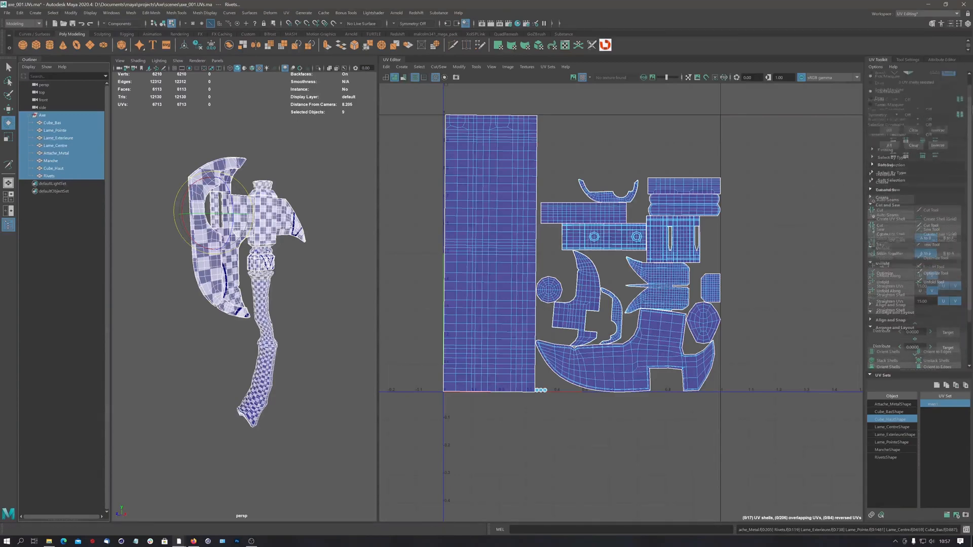
pyautogui.click(872, 209)
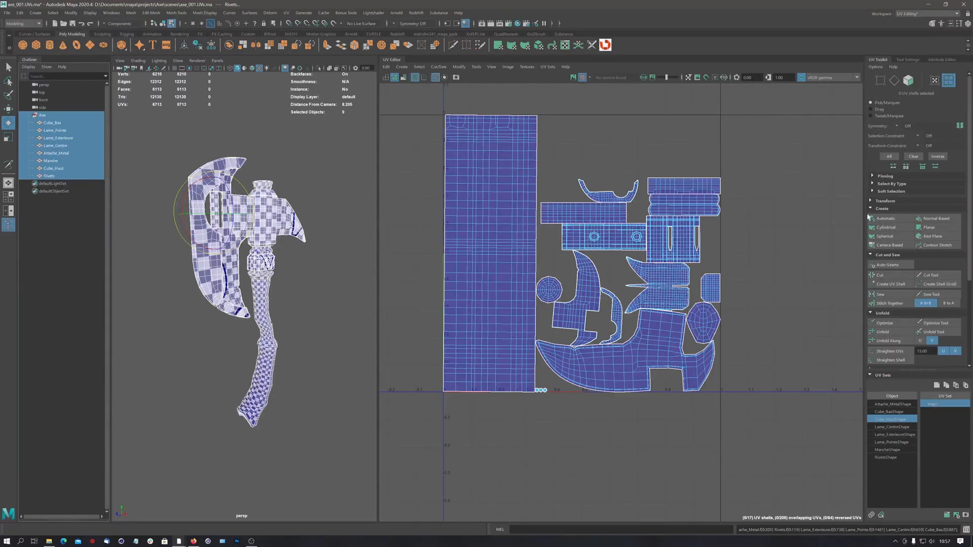
pyautogui.click(871, 256)
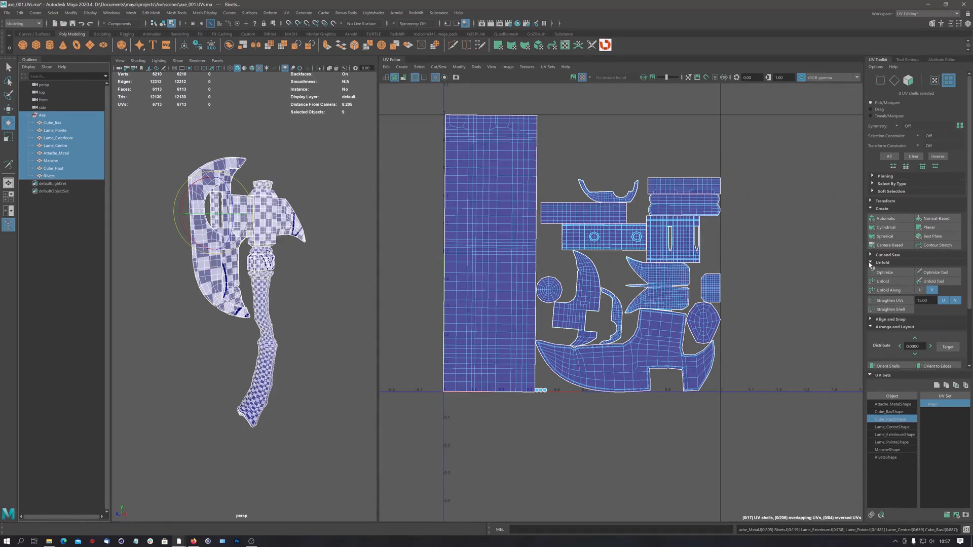
pyautogui.click(872, 263)
pyautogui.click(871, 279)
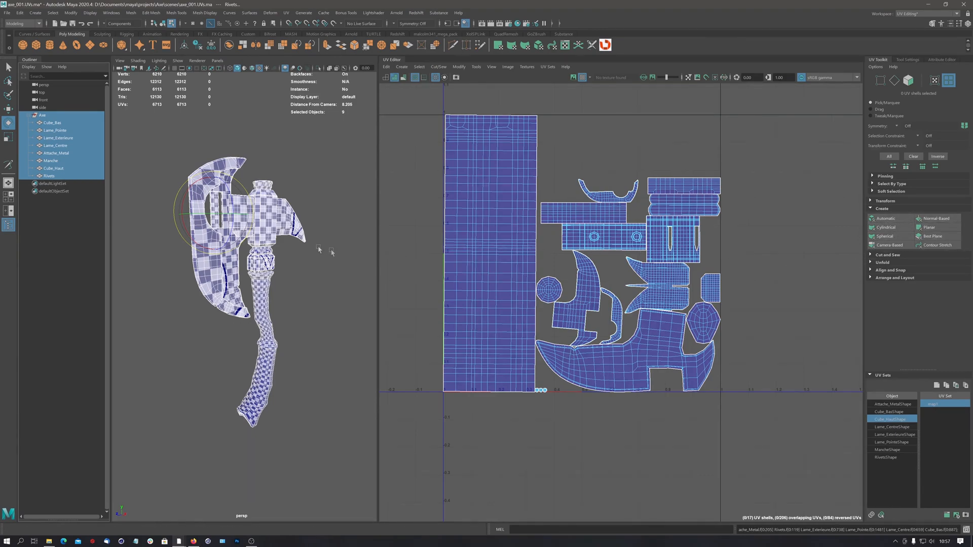
# Try a Camera-Based projection on all the selected axe meshes and undo it
pyautogui.moveTo(266, 226)
pyautogui.keyDown('alt'); pyautogui.mouseDown()
pyautogui.moveTo(270, 260)
pyautogui.moveTo(309, 223)
pyautogui.moveTo(268, 230)
pyautogui.mouseUp(); pyautogui.keyUp('alt')
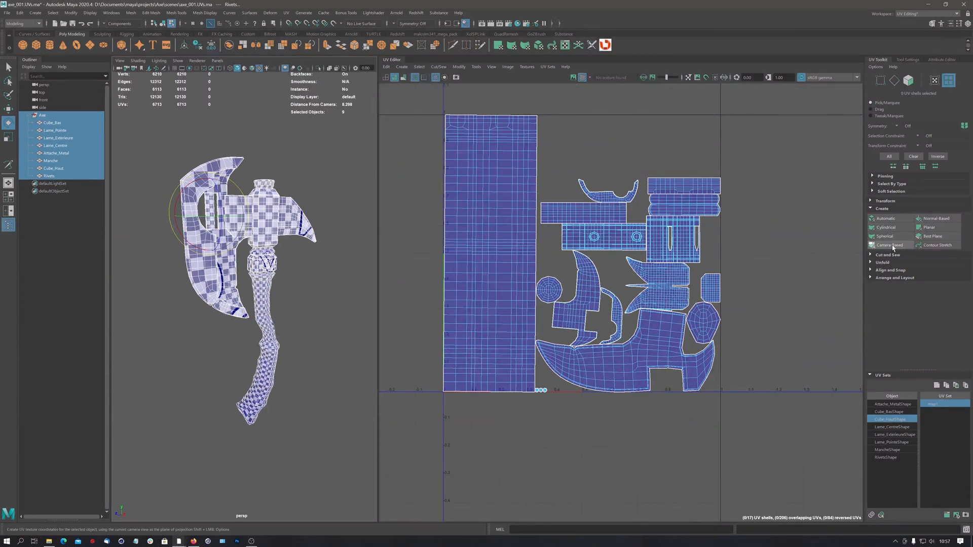
pyautogui.click(892, 246)
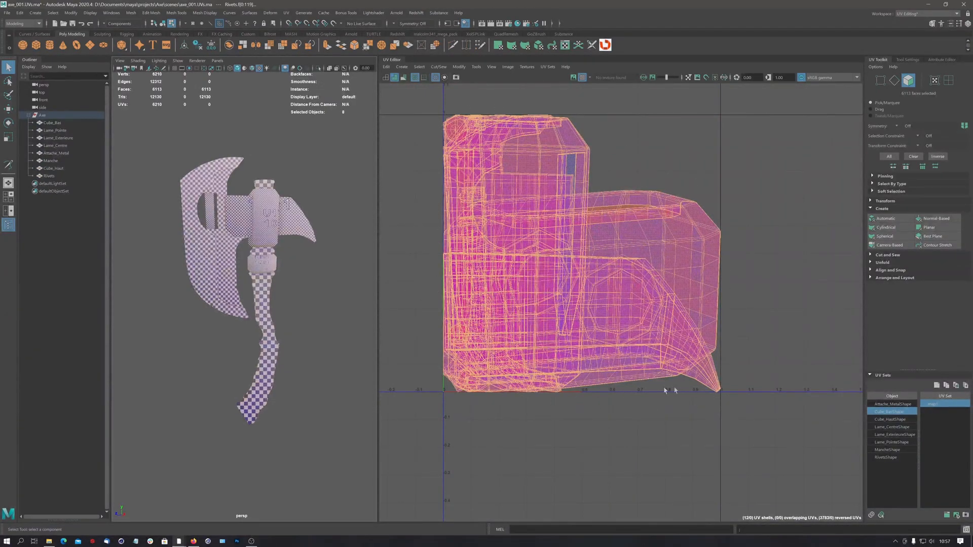
pyautogui.scroll(-3, 588, 261)
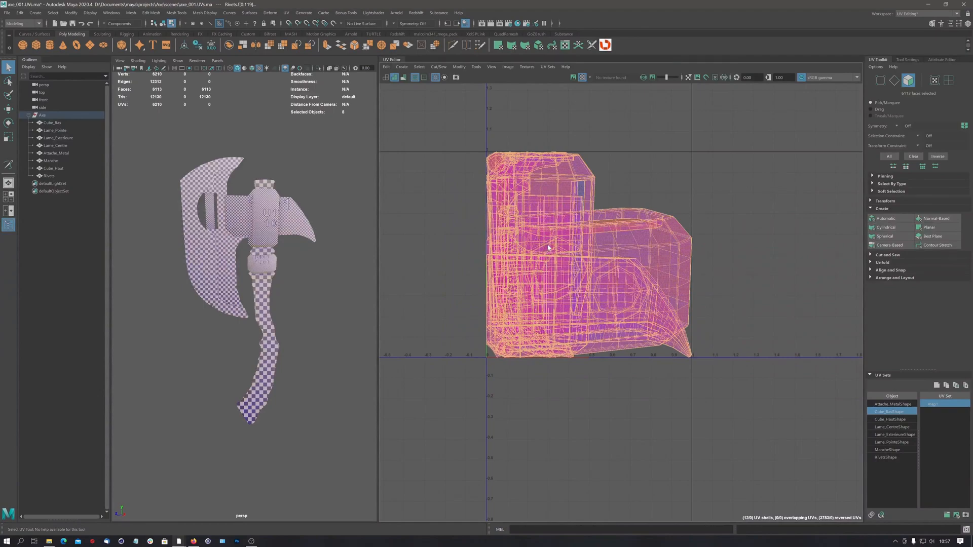
pyautogui.hotkey('ctrl', 'z')
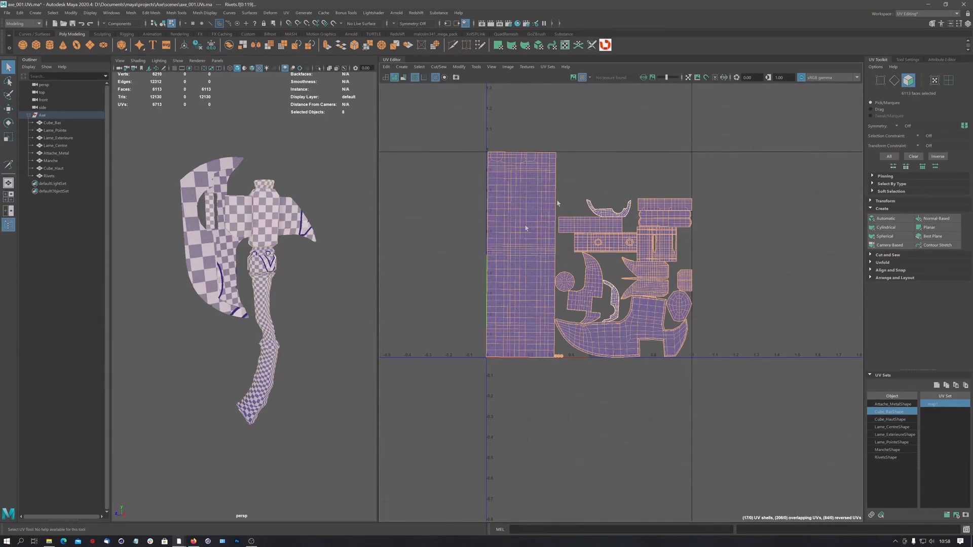
pyautogui.scroll(4, 532, 217)
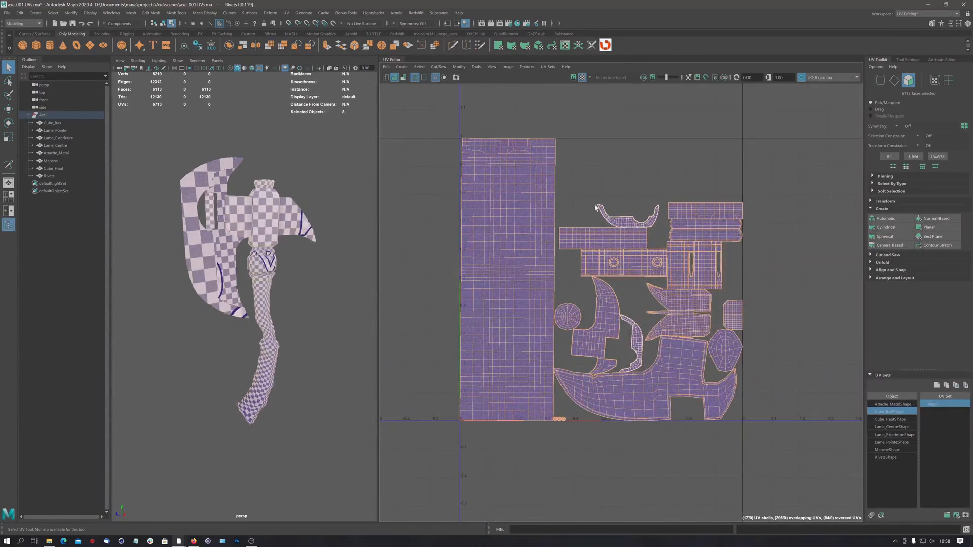
# Apply the Camera-Based projection to the whole axe again and select only the Manche mesh
pyautogui.click(890, 245)
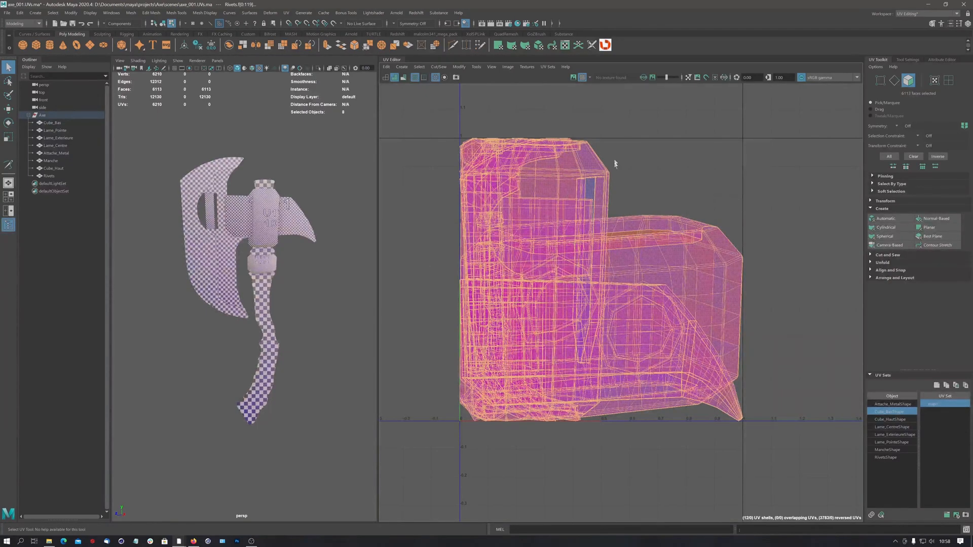
pyautogui.click(51, 160)
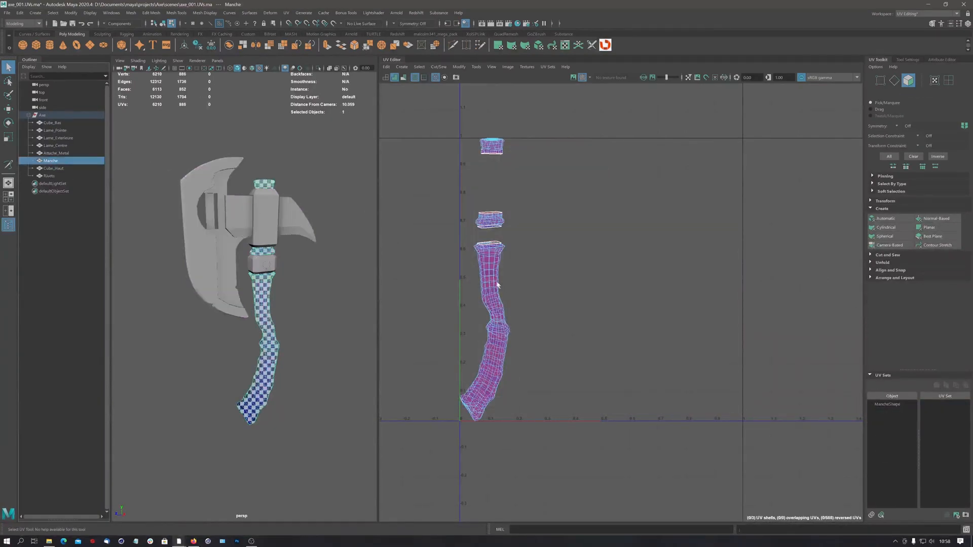
# Examine Manche's camera-projected UV shells and compare them with the checker pattern around the handle
pyautogui.keyDown('alt'); pyautogui.moveTo(497, 284); pyautogui.dragTo(540, 287, button='middle'); pyautogui.keyUp('alt')
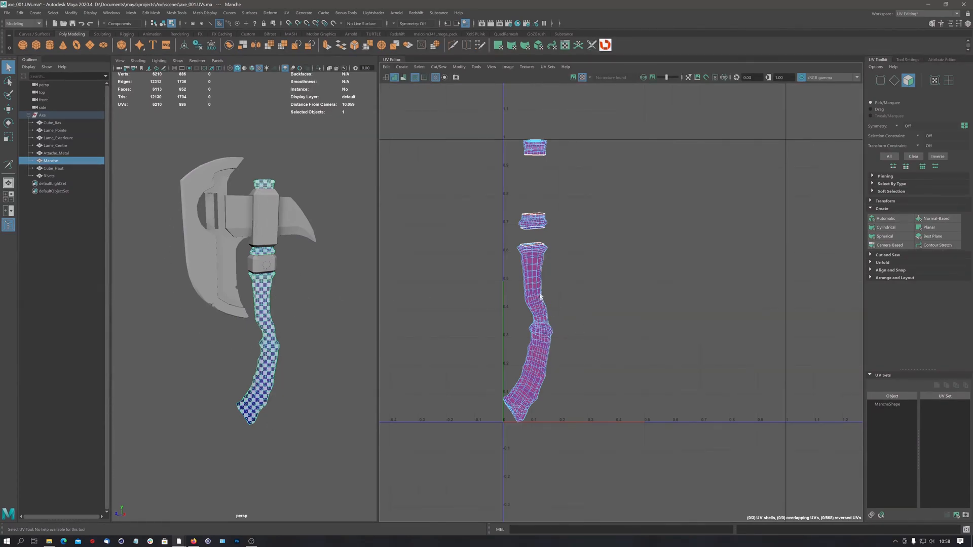
pyautogui.scroll(5, 540, 297)
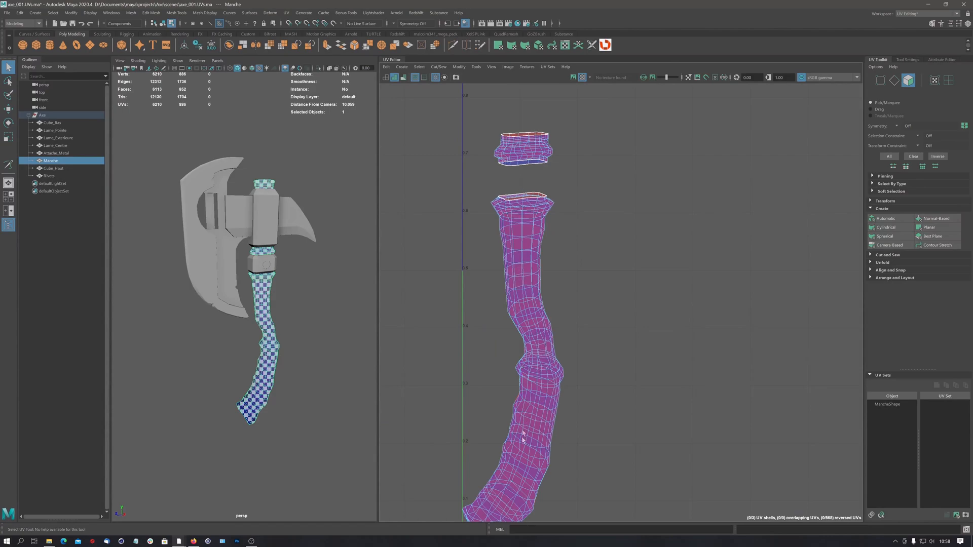
pyautogui.press('f')
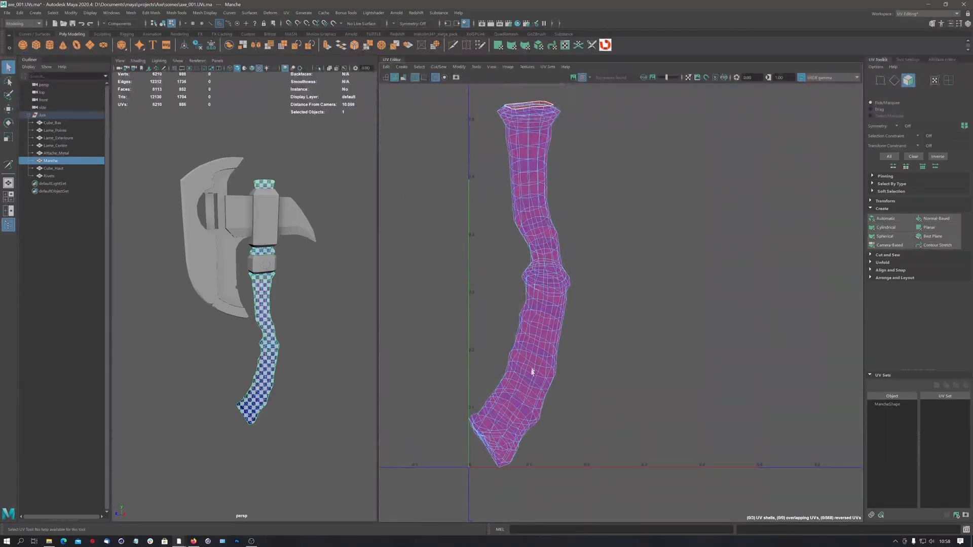
pyautogui.scroll(-3, 534, 161)
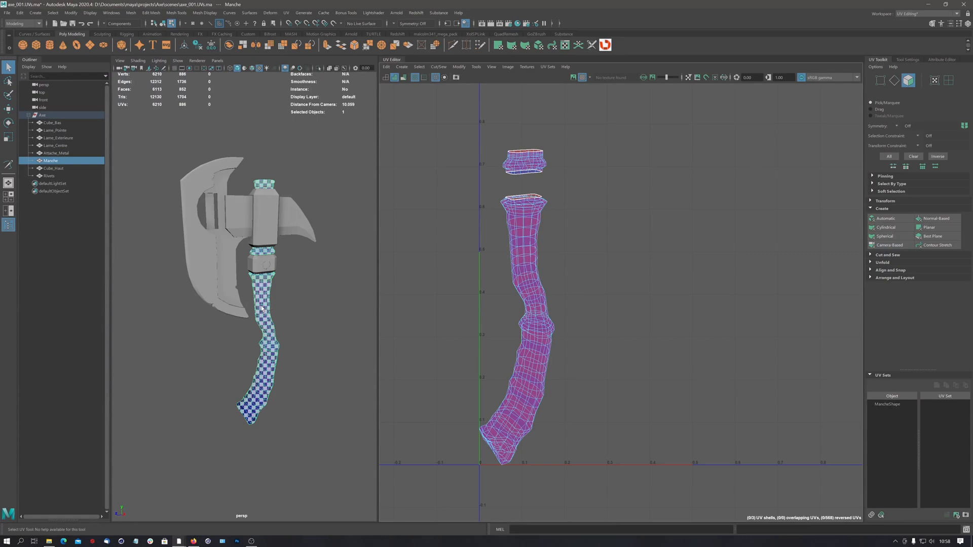
pyautogui.keyDown('alt'); pyautogui.moveTo(262, 308); pyautogui.dragTo(211, 273); pyautogui.keyUp('alt')
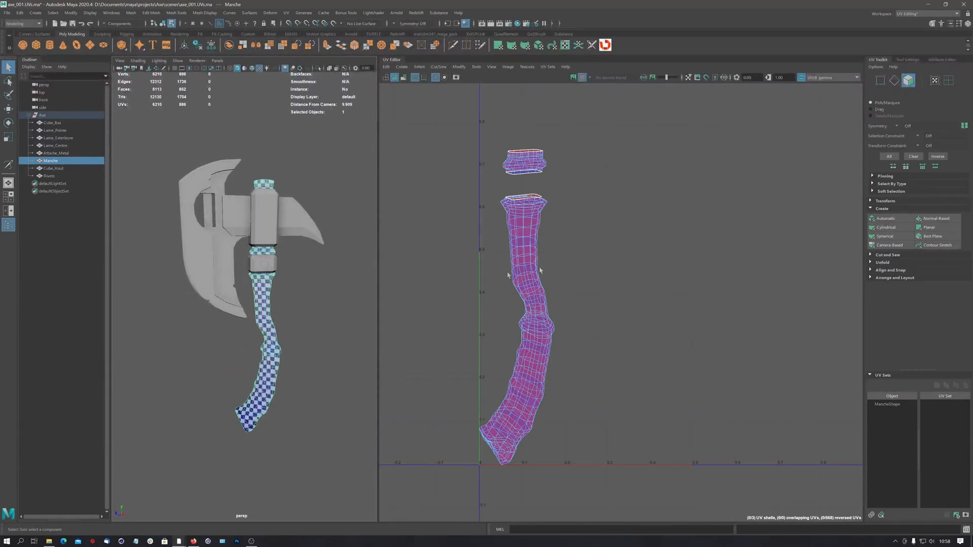
pyautogui.keyDown('alt'); pyautogui.moveTo(540, 271); pyautogui.dragTo(492, 259, button='right'); pyautogui.keyUp('alt')
pyautogui.keyDown('alt'); pyautogui.moveTo(527, 260); pyautogui.dragTo(560, 263, button='middle'); pyautogui.keyUp('alt')
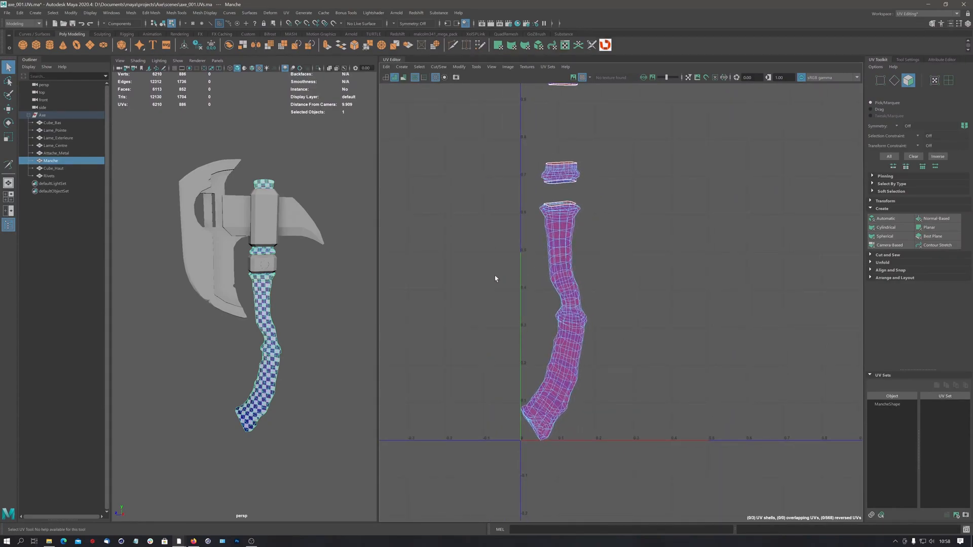
pyautogui.keyDown('alt'); pyautogui.moveTo(276, 378); pyautogui.dragTo(280, 327, button='middle'); pyautogui.keyUp('alt')
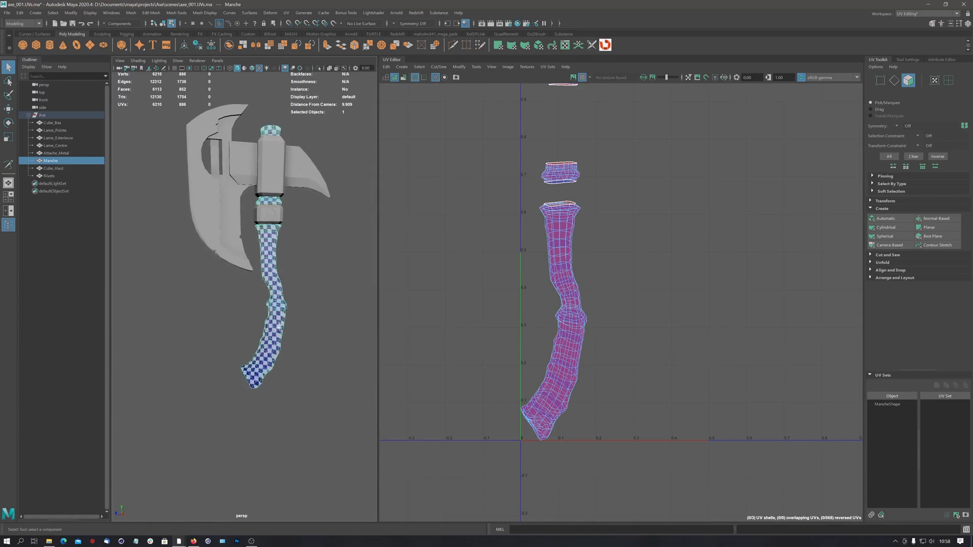
pyautogui.keyDown('alt'); pyautogui.moveTo(279, 327); pyautogui.dragTo(277, 355); pyautogui.keyUp('alt')
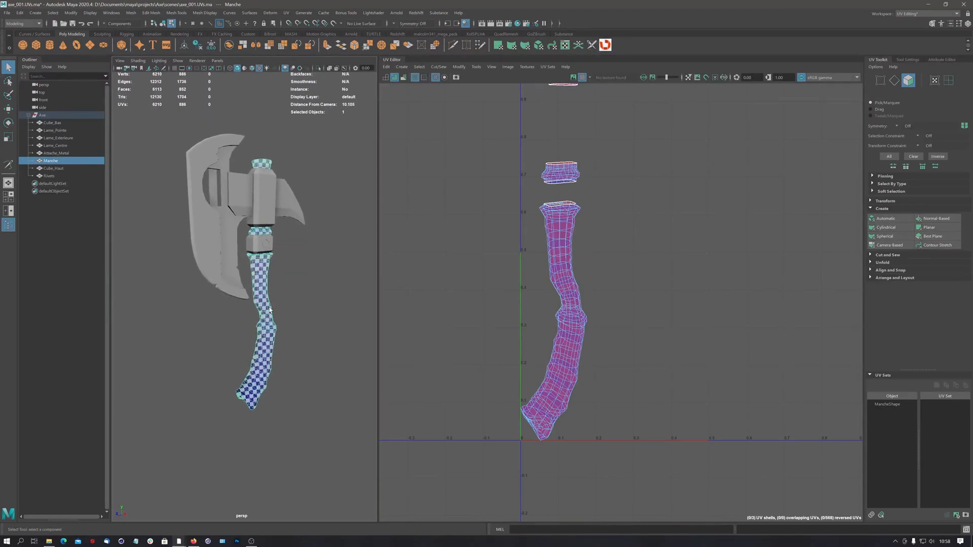
pyautogui.moveTo(263, 293)
pyautogui.keyDown('alt'); pyautogui.mouseDown()
pyautogui.moveTo(353, 284)
pyautogui.moveTo(335, 289)
pyautogui.moveTo(304, 274)
pyautogui.moveTo(350, 284)
pyautogui.moveTo(270, 292)
pyautogui.mouseUp(); pyautogui.keyUp('alt')
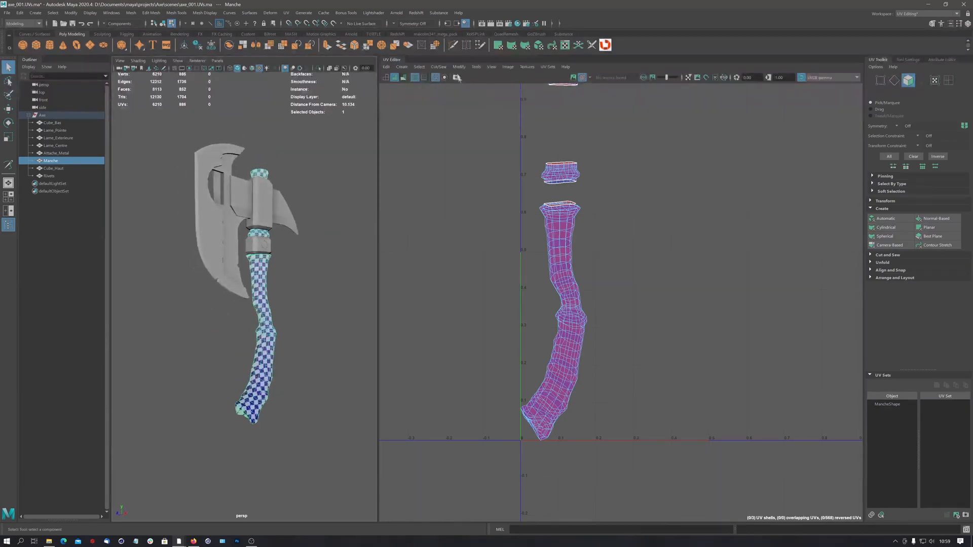
# Turn off the checker map and switch Manche's UV shells to wireframe display and back to shaded
pyautogui.click(582, 77)
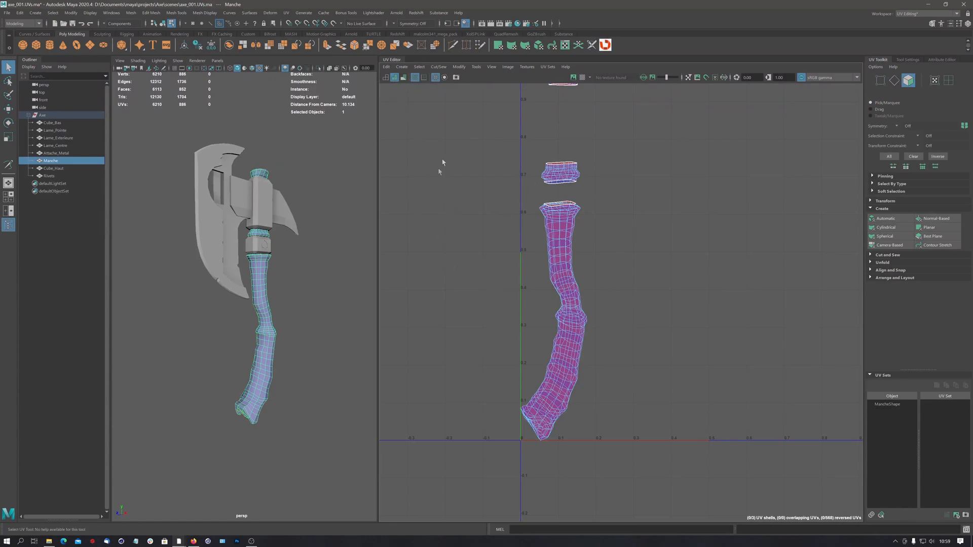
pyautogui.click(385, 78)
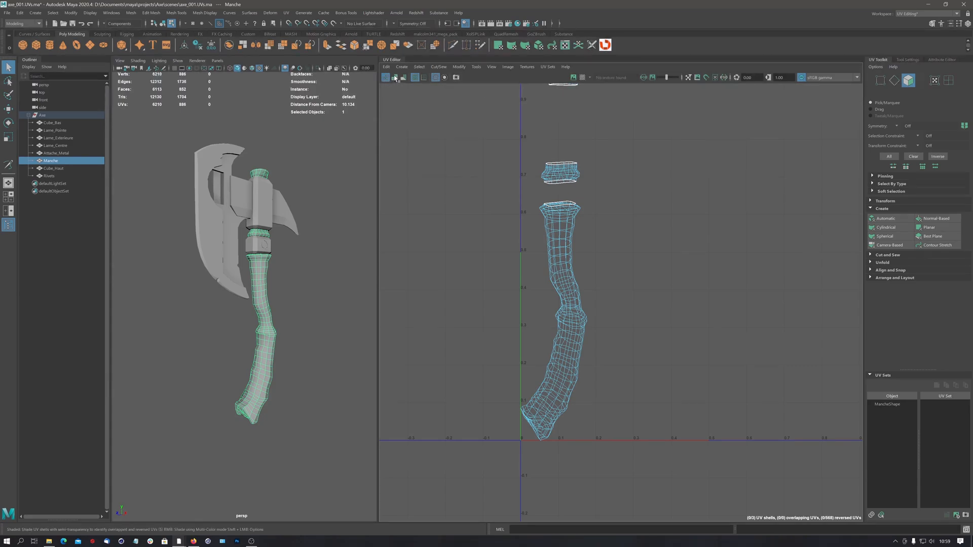
pyautogui.click(395, 78)
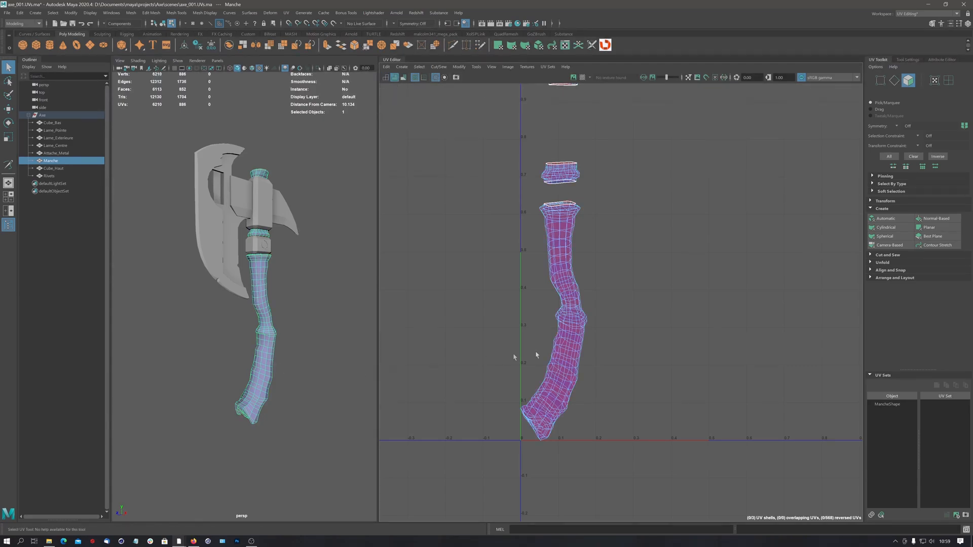
# Turn on the UV distortion display for Manche and inspect the handle's distortion colours from several angles
pyautogui.keyDown('alt'); pyautogui.moveTo(275, 357); pyautogui.dragTo(307, 325, button='middle'); pyautogui.keyUp('alt')
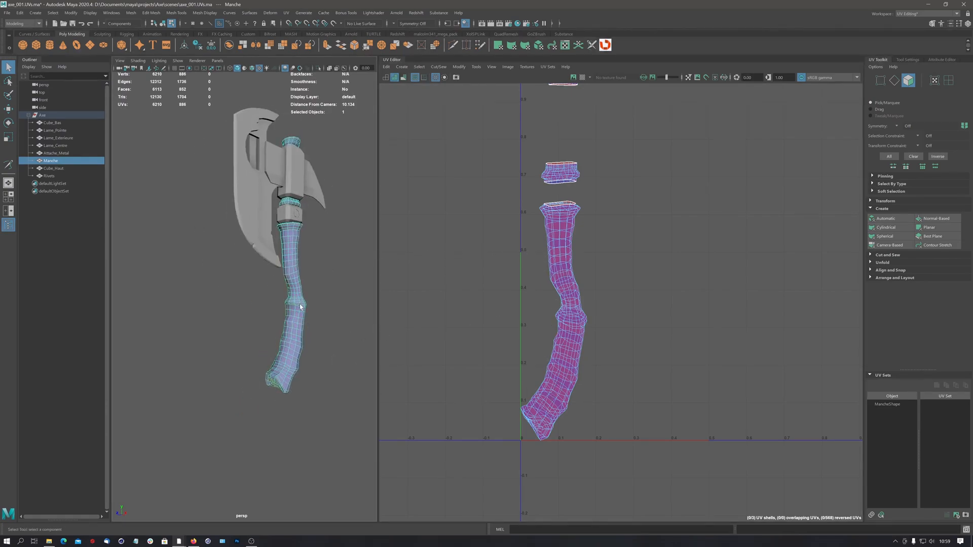
pyautogui.keyDown('alt'); pyautogui.moveTo(290, 296); pyautogui.dragTo(266, 304, button='middle'); pyautogui.keyUp('alt')
pyautogui.keyDown('alt'); pyautogui.moveTo(292, 285); pyautogui.dragTo(364, 265, button='right'); pyautogui.keyUp('alt')
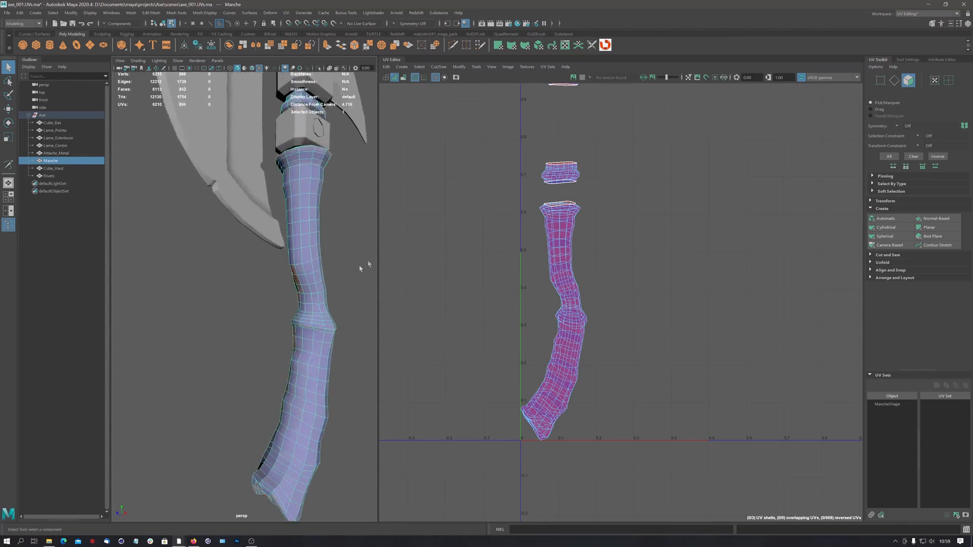
pyautogui.keyDown('alt'); pyautogui.moveTo(295, 288); pyautogui.dragTo(265, 295, button='middle'); pyautogui.keyUp('alt')
pyautogui.keyDown('alt'); pyautogui.moveTo(264, 295); pyautogui.dragTo(218, 284, button='right'); pyautogui.keyUp('alt')
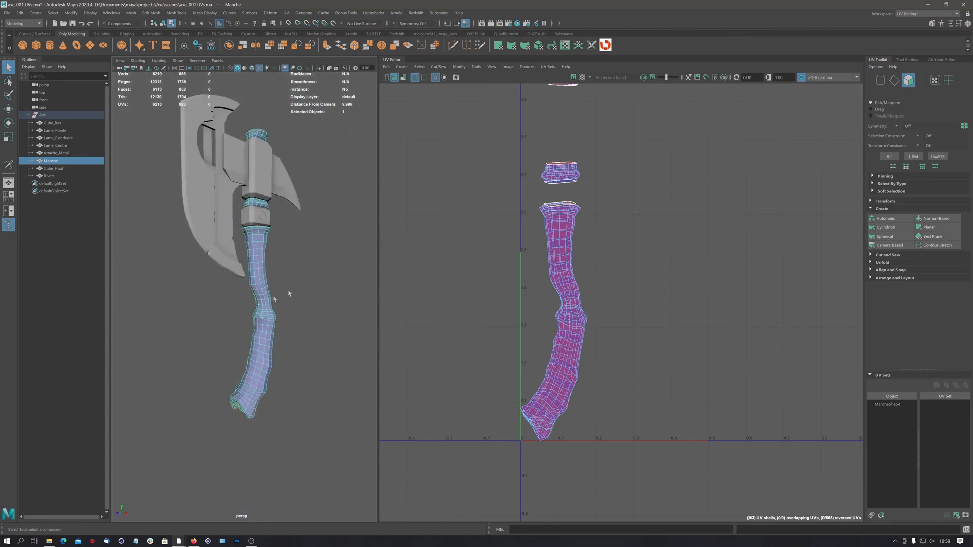
pyautogui.click(403, 78)
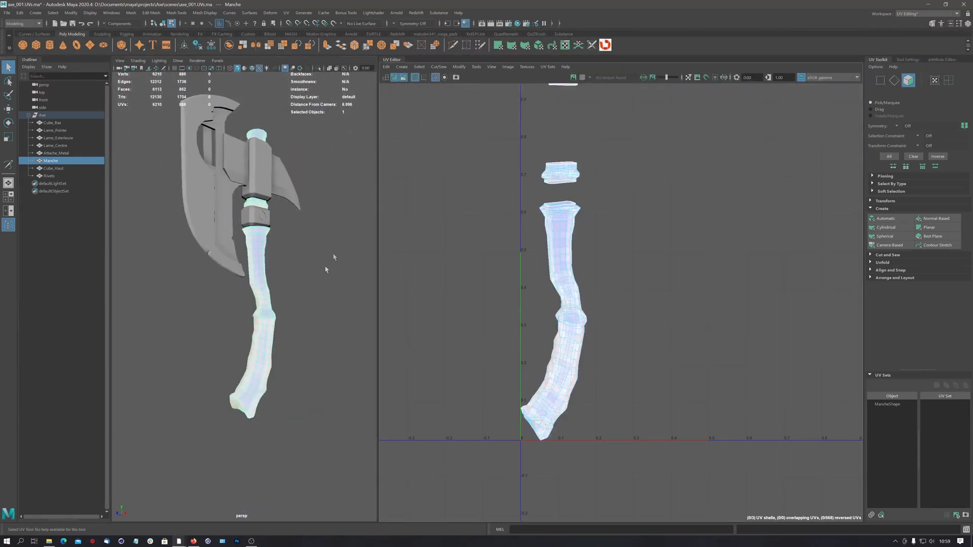
pyautogui.keyDown('alt'); pyautogui.moveTo(274, 322); pyautogui.dragTo(164, 350); pyautogui.keyUp('alt')
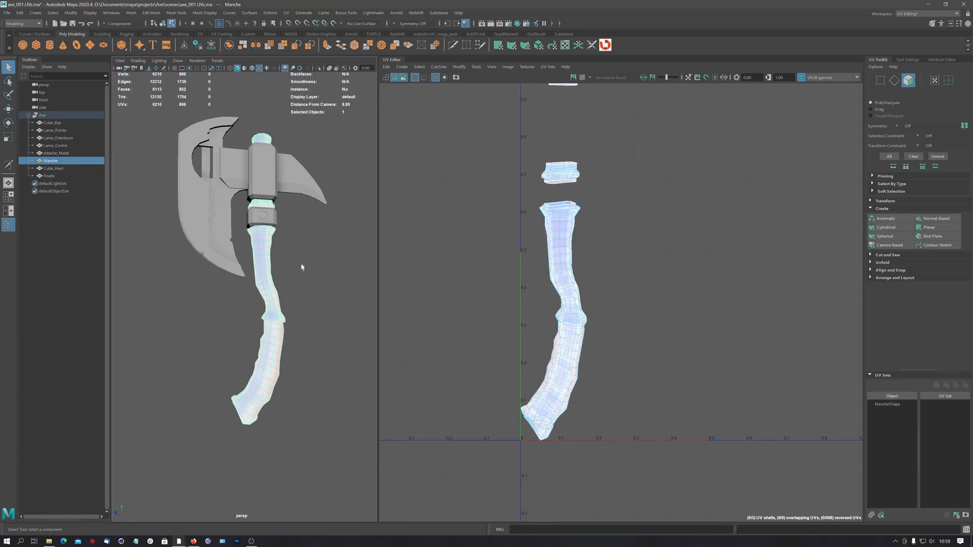
# Hide the texture borders of Manche's UV shells for a close comparison and show them again
pyautogui.click(414, 78)
pyautogui.scroll(3, 556, 206)
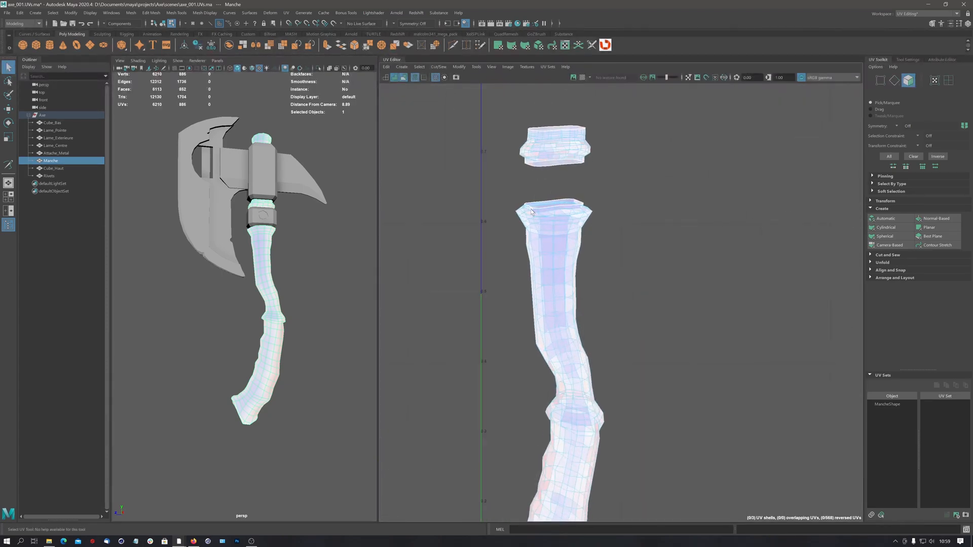
pyautogui.click(414, 77)
# Hide the UV Editor grid, view Manche's shells without it, and show the grid again
pyautogui.click(435, 78)
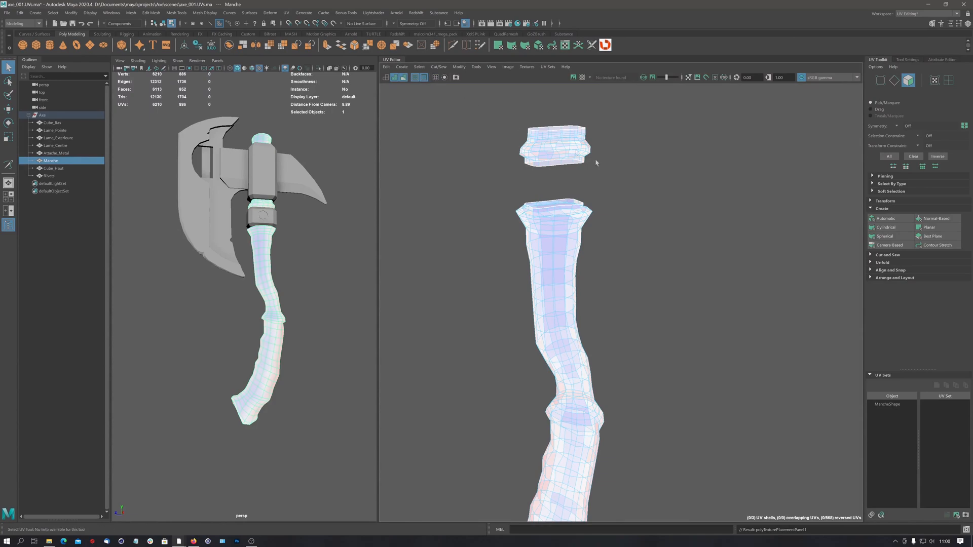
pyautogui.scroll(-3, 500, 206)
pyautogui.keyDown('alt'); pyautogui.moveTo(501, 207); pyautogui.dragTo(451, 210, button='right'); pyautogui.keyUp('alt')
pyautogui.keyDown('alt'); pyautogui.moveTo(533, 240); pyautogui.dragTo(498, 307, button='middle'); pyautogui.keyUp('alt')
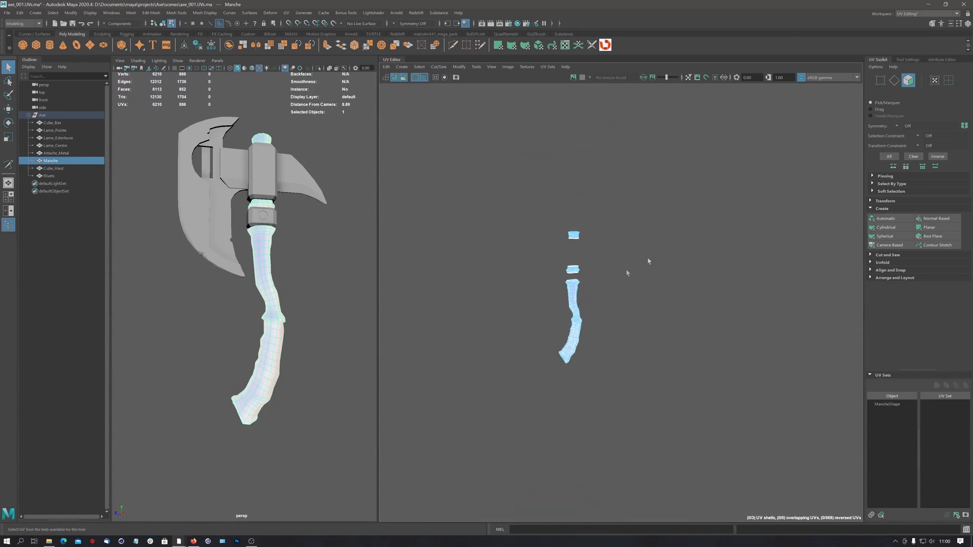
pyautogui.click(435, 77)
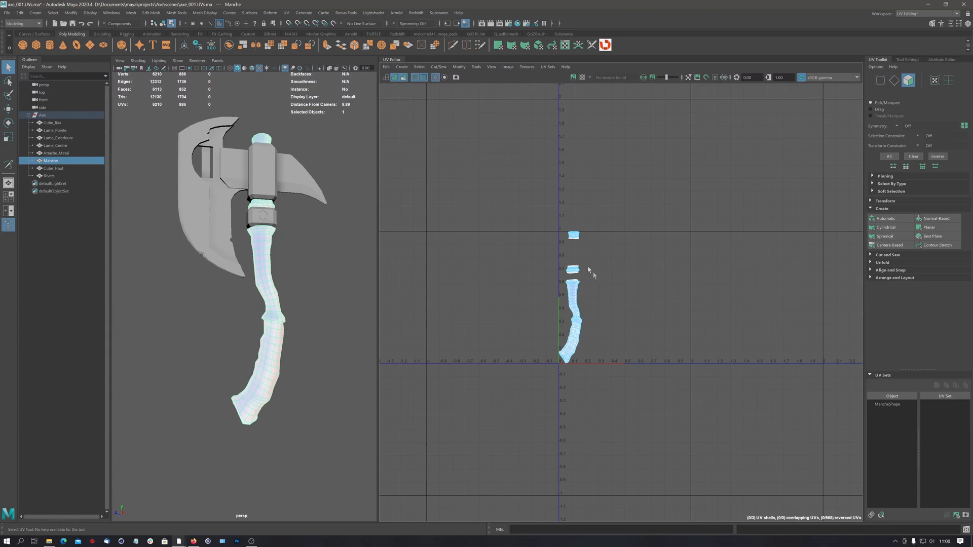
# Isolate the UV shell of Manche's middle ring in the UV Editor, view it alone, and end the isolation
pyautogui.scroll(10, 569, 242)
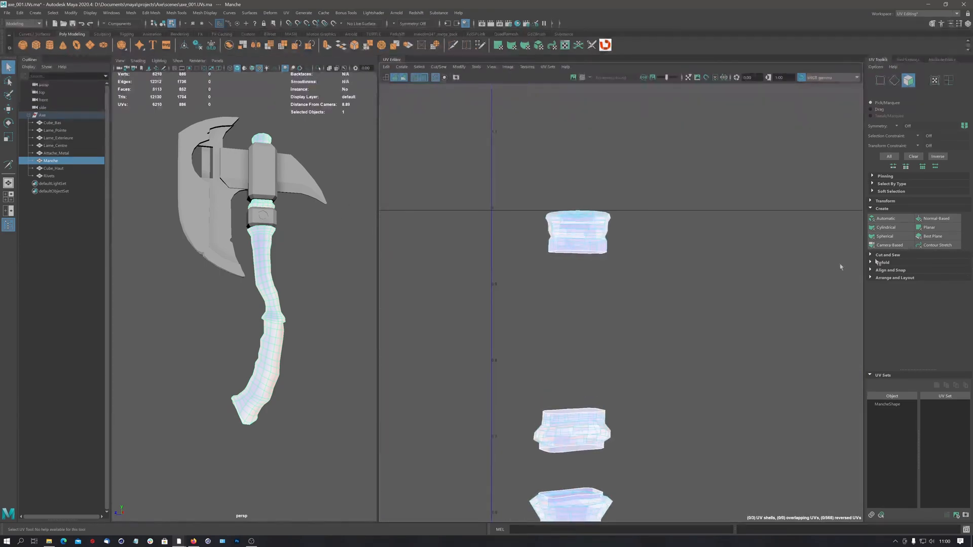
pyautogui.keyDown('alt'); pyautogui.moveTo(621, 353); pyautogui.dragTo(573, 208, button='middle'); pyautogui.keyUp('alt')
pyautogui.moveTo(470, 221); pyautogui.dragTo(631, 318)
pyautogui.moveTo(482, 229); pyautogui.dragTo(637, 308)
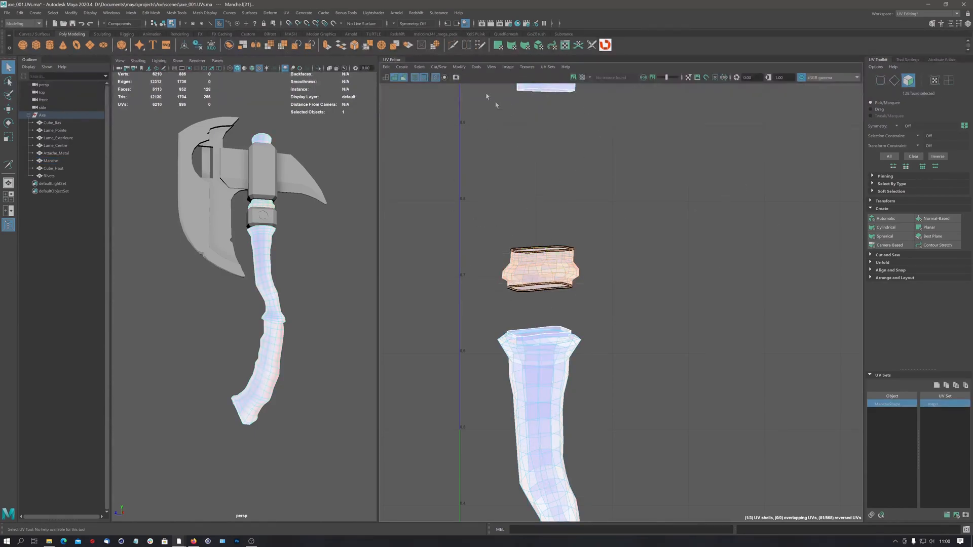
pyautogui.click(445, 77)
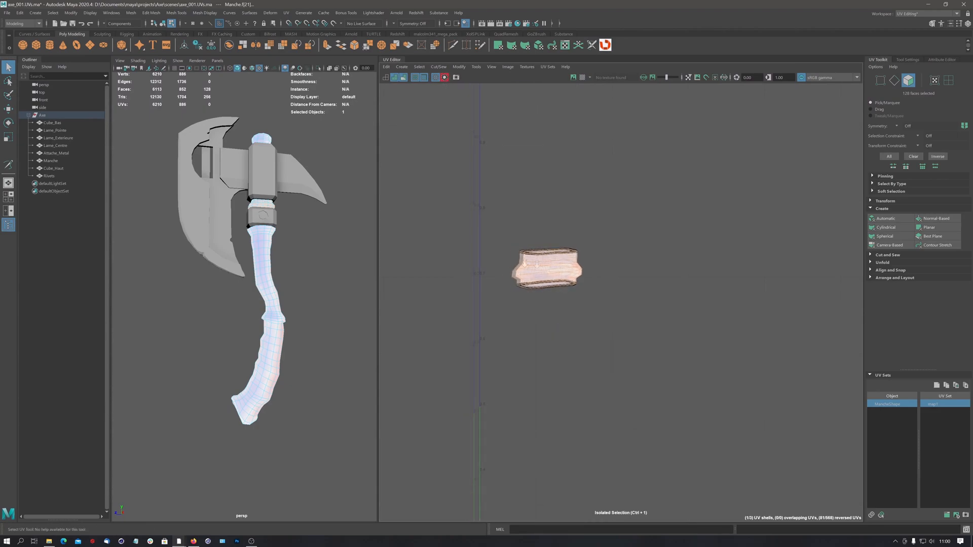
pyautogui.keyDown('alt'); pyautogui.moveTo(525, 263); pyautogui.dragTo(703, 269, button='right'); pyautogui.keyUp('alt')
pyautogui.keyDown('alt'); pyautogui.moveTo(572, 283); pyautogui.dragTo(606, 282, button='middle'); pyautogui.keyUp('alt')
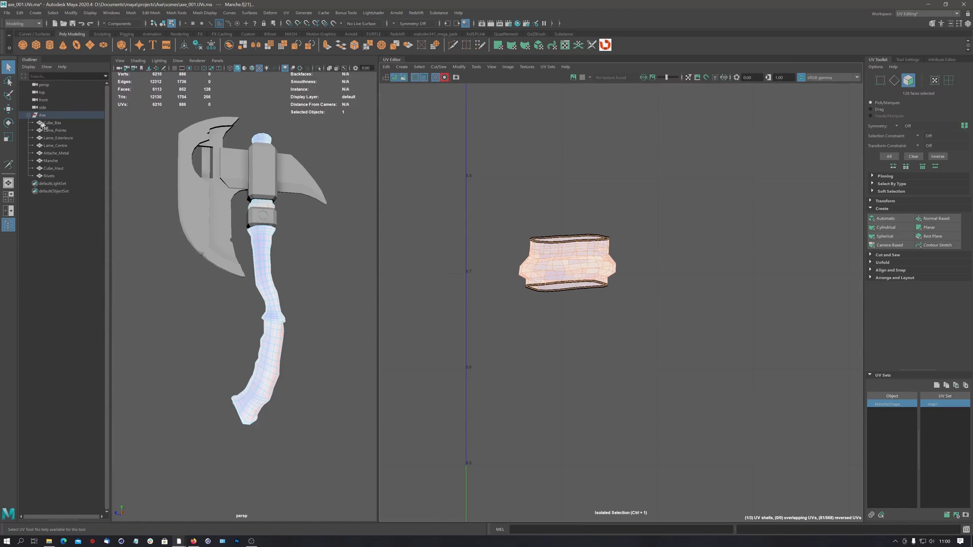
pyautogui.click(445, 78)
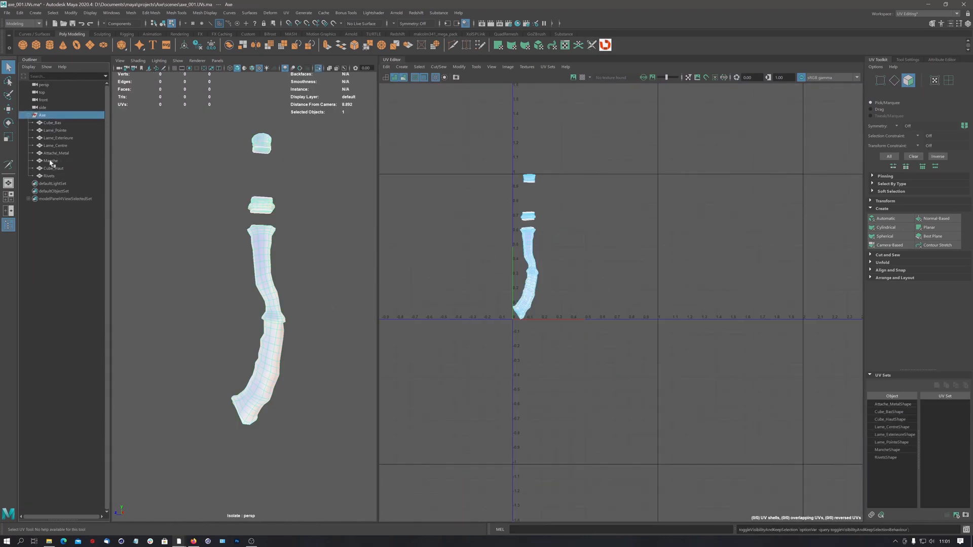
# Select Manche and turn the viewport isolation off and back on, leaving only the handle pieces displayed
pyautogui.click(53, 161)
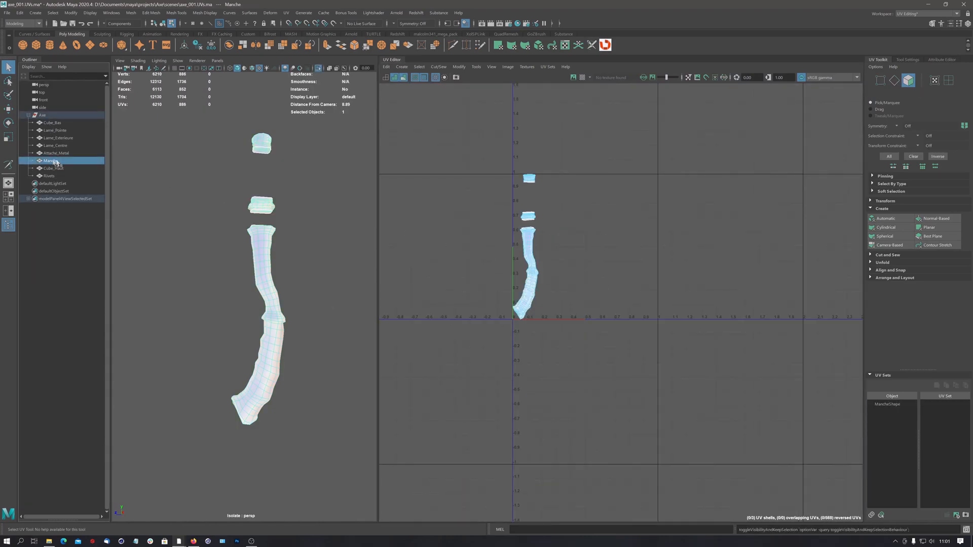
pyautogui.click(318, 68)
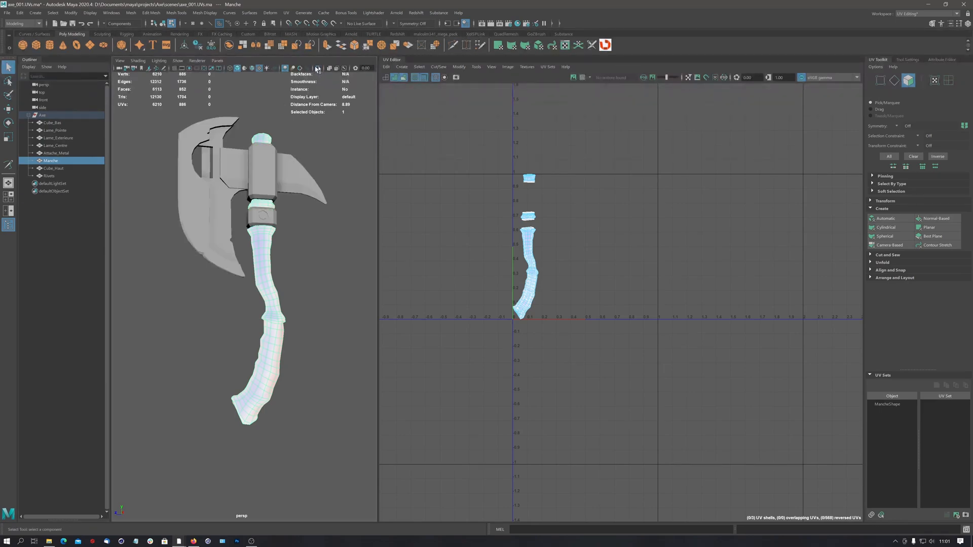
pyautogui.click(319, 69)
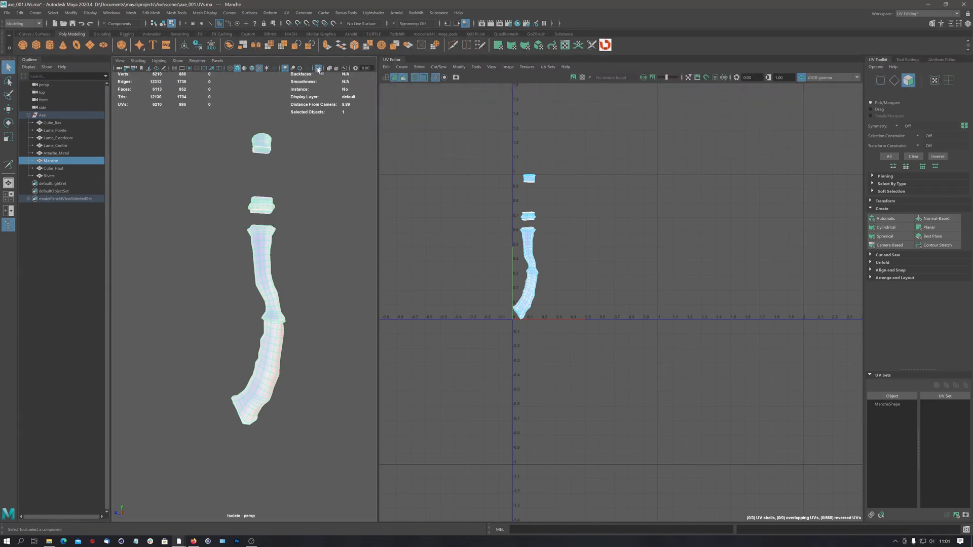
# Select all axe parts from Rivets to Cube_Bas to view their combined UVs, and reselect only Manche
pyautogui.click(49, 176)
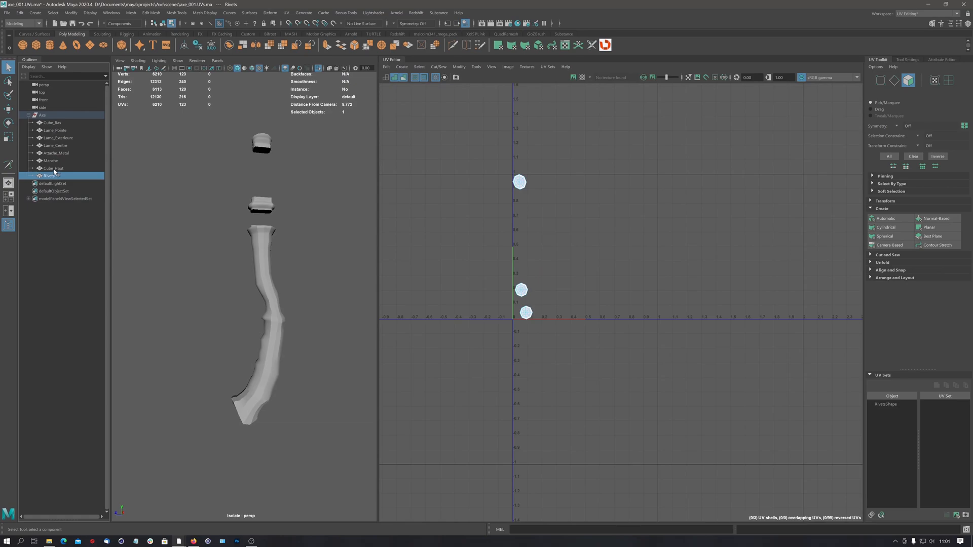
pyautogui.keyDown('shift'); pyautogui.click(56, 124); pyautogui.keyUp('shift')
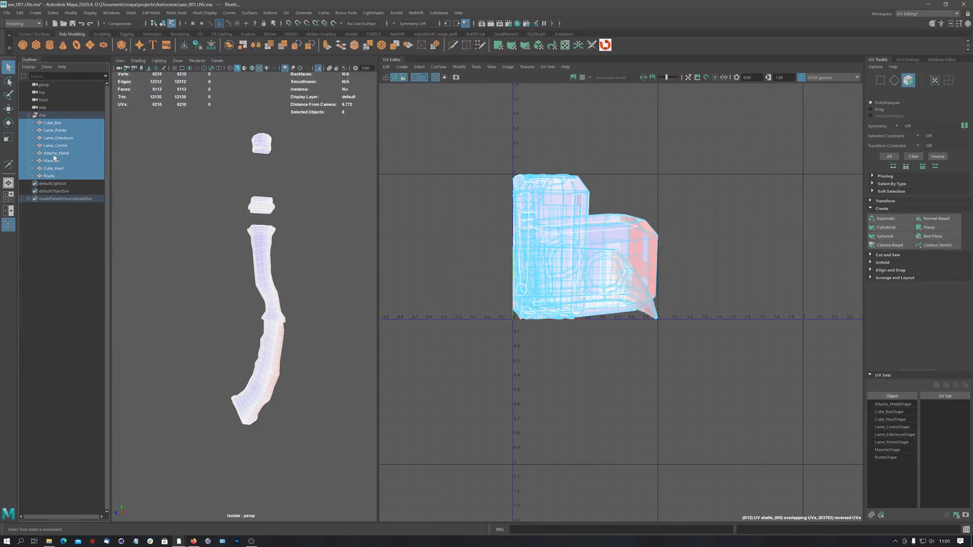
pyautogui.click(51, 161)
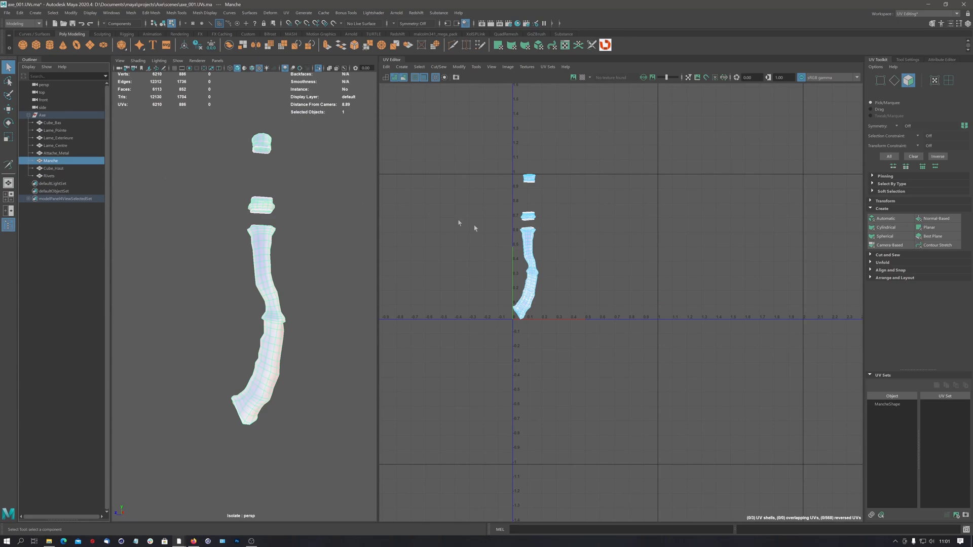
# Turn off the UV distortion display for Manche and examine the handle's shaded UV colours from the side and base
pyautogui.press('f')
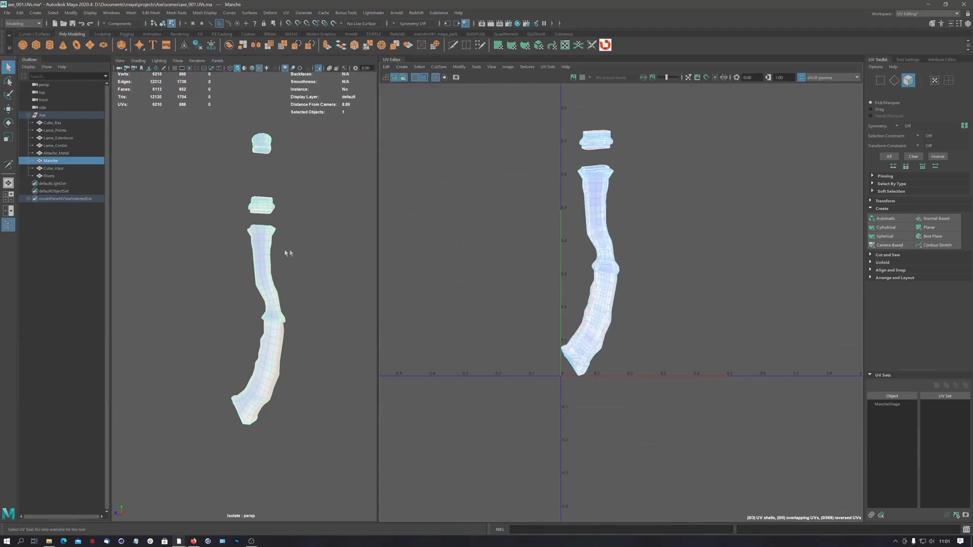
pyautogui.click(404, 79)
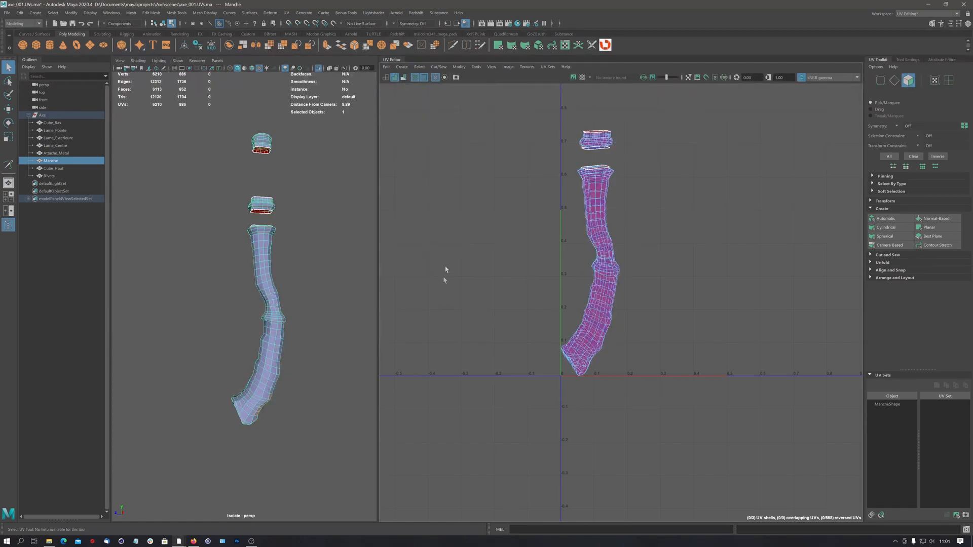
pyautogui.keyDown('alt'); pyautogui.moveTo(354, 125); pyautogui.dragTo(254, 298); pyautogui.keyUp('alt')
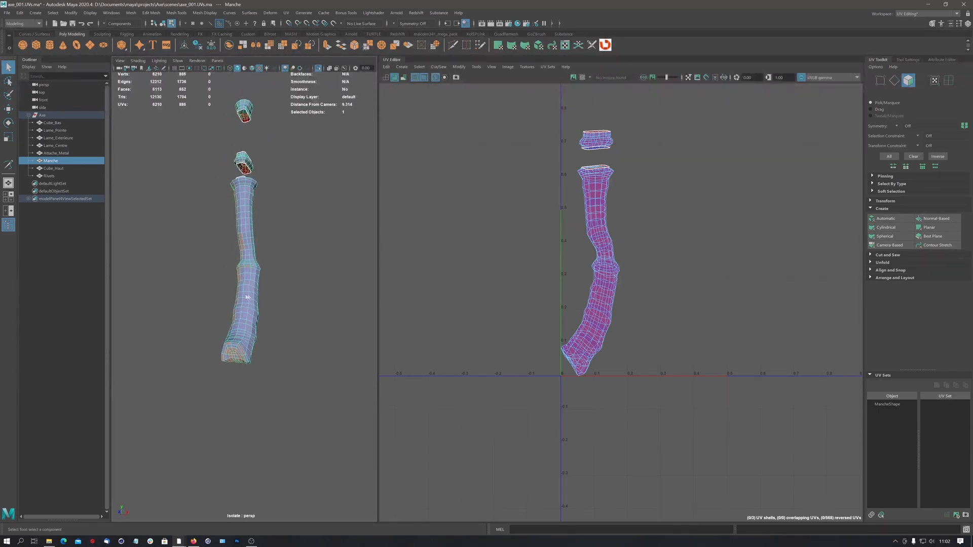
pyautogui.keyDown('alt'); pyautogui.moveTo(254, 298); pyautogui.dragTo(399, 232, button='right'); pyautogui.keyUp('alt')
pyautogui.keyDown('alt'); pyautogui.moveTo(329, 251); pyautogui.dragTo(250, 275); pyautogui.keyUp('alt')
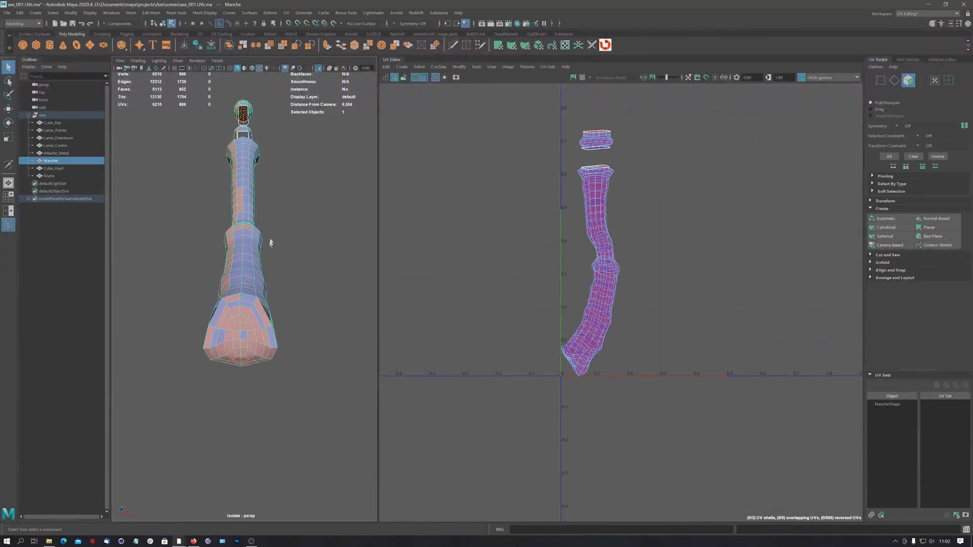
# Switch Manche's UV shells to wireframe display, view the handle's base closely, and return to shaded display
pyautogui.click(385, 78)
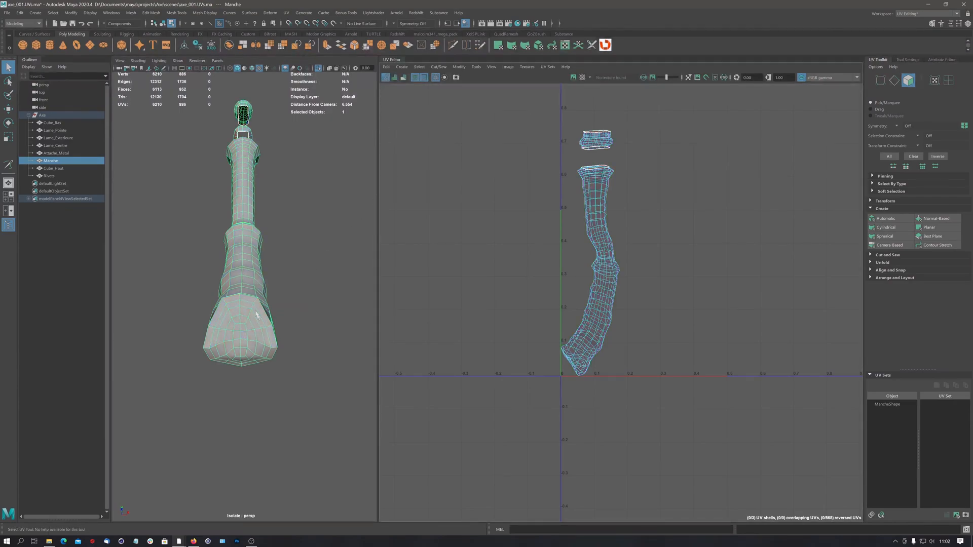
pyautogui.keyDown('alt'); pyautogui.moveTo(256, 315); pyautogui.dragTo(243, 86); pyautogui.keyUp('alt')
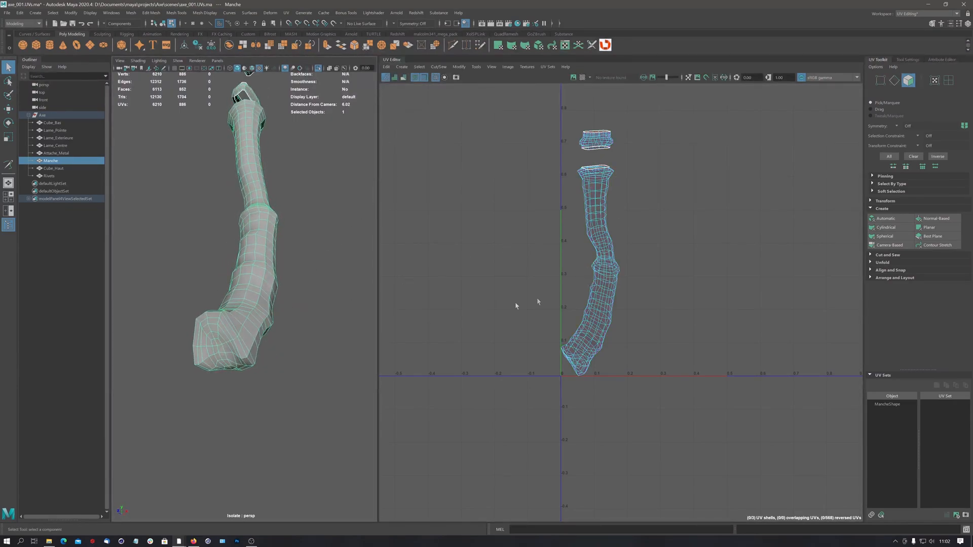
pyautogui.keyDown('alt'); pyautogui.moveTo(209, 337); pyautogui.dragTo(241, 310, button='middle'); pyautogui.keyUp('alt')
pyautogui.keyDown('alt'); pyautogui.moveTo(242, 309); pyautogui.dragTo(288, 293, button='right'); pyautogui.keyUp('alt')
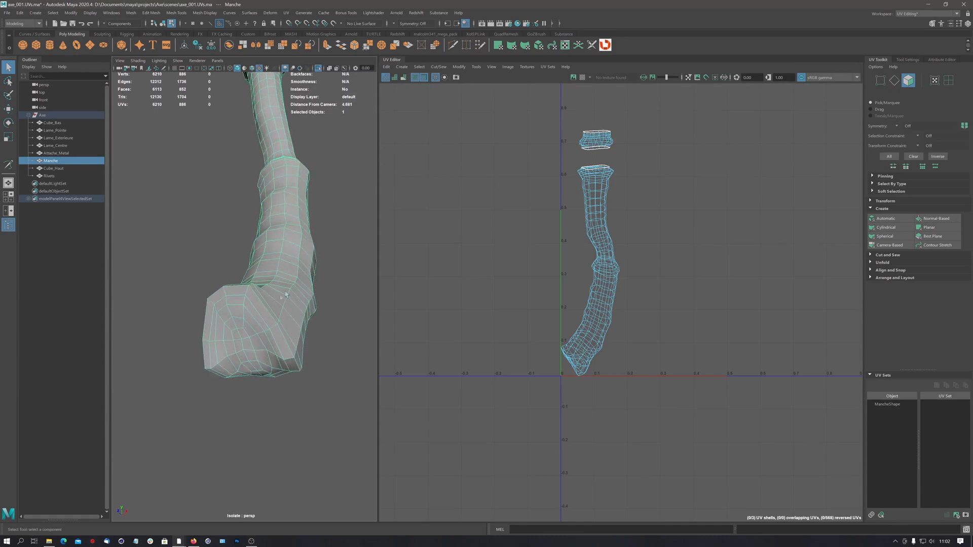
pyautogui.keyDown('alt'); pyautogui.moveTo(287, 294); pyautogui.dragTo(262, 309, button='middle'); pyautogui.keyUp('alt')
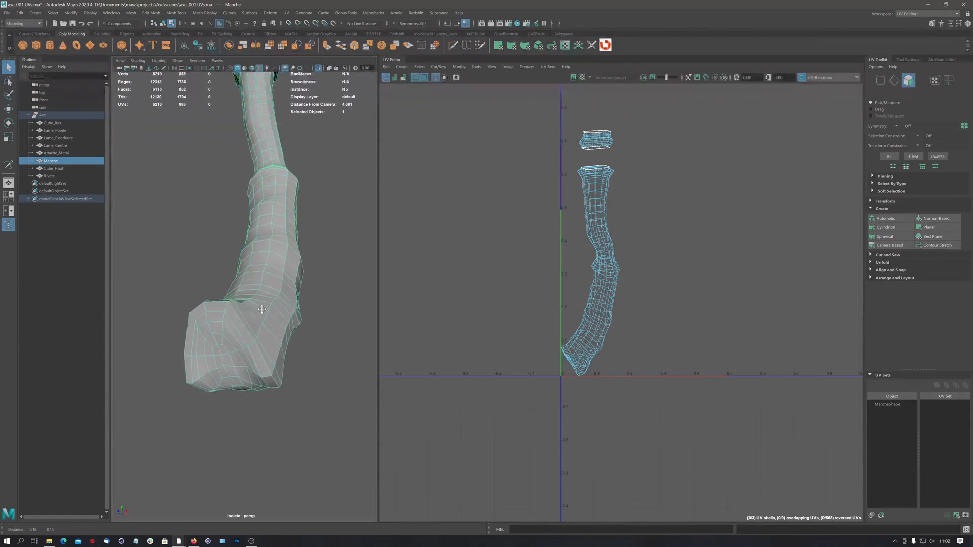
pyautogui.click(395, 77)
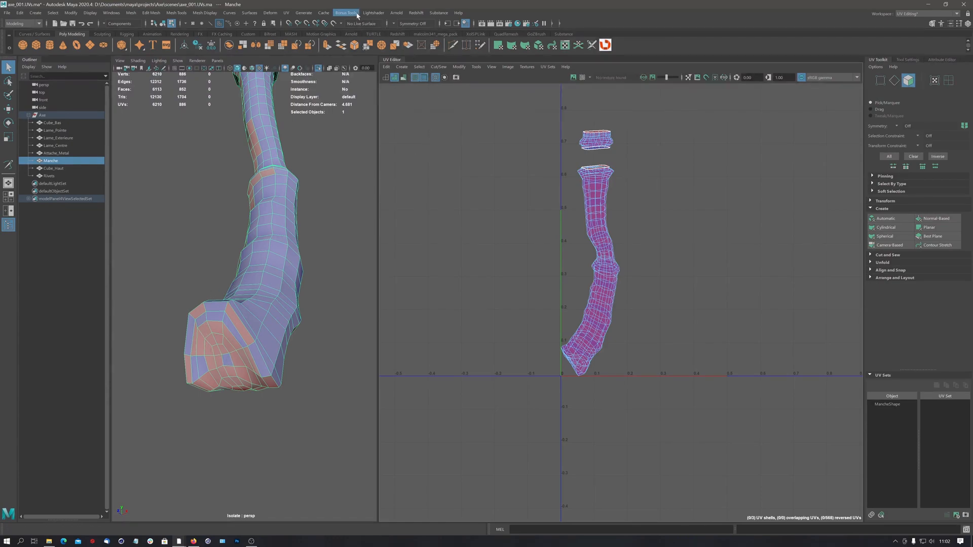
# Start the 3D Cut and Sew UV Tool and cut Manche's UVs along the edge loop around the handle's base end
pyautogui.click(287, 13)
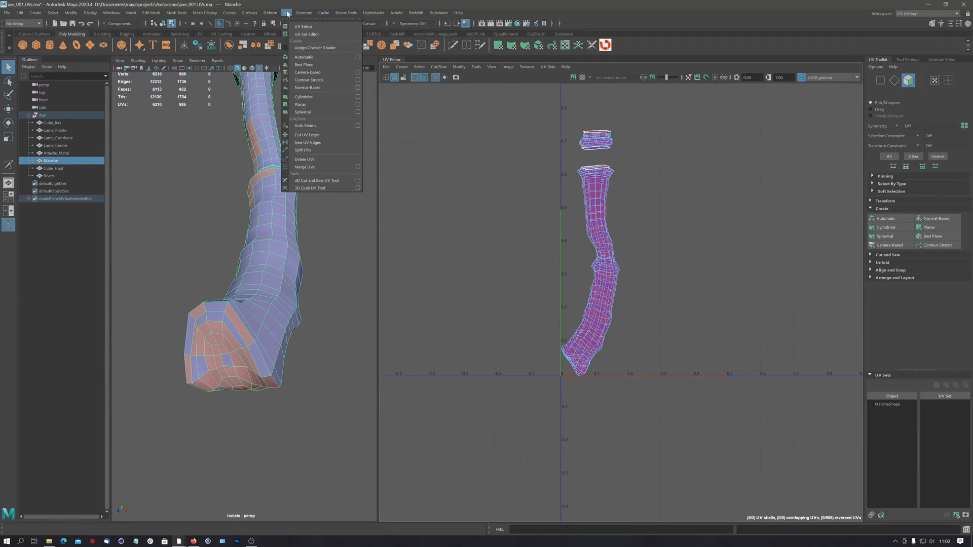
pyautogui.click(337, 181)
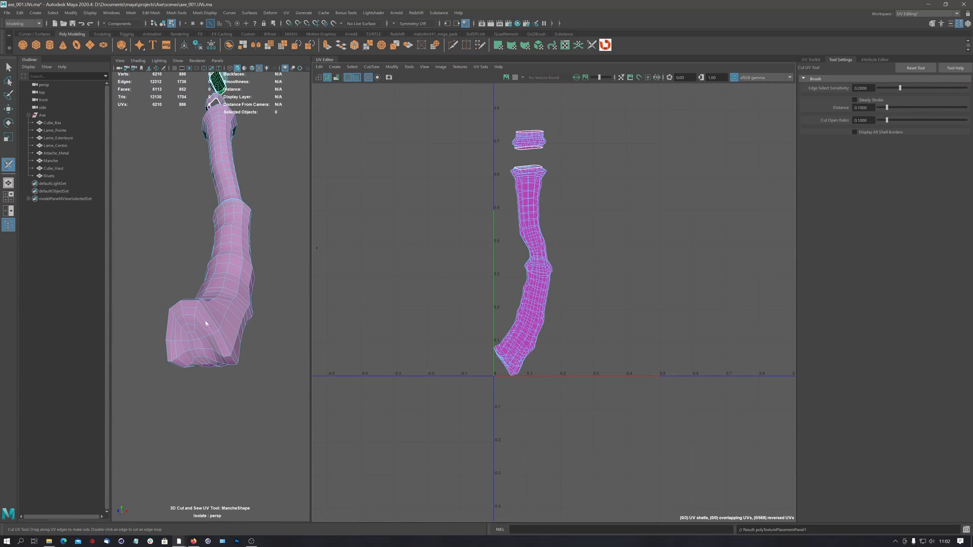
pyautogui.keyDown('alt'); pyautogui.moveTo(206, 323); pyautogui.dragTo(263, 308, button='right'); pyautogui.keyUp('alt')
pyautogui.keyDown('alt'); pyautogui.moveTo(263, 308); pyautogui.dragTo(253, 271); pyautogui.keyUp('alt')
pyautogui.keyDown('alt'); pyautogui.moveTo(253, 271); pyautogui.dragTo(240, 248, button='middle'); pyautogui.keyUp('alt')
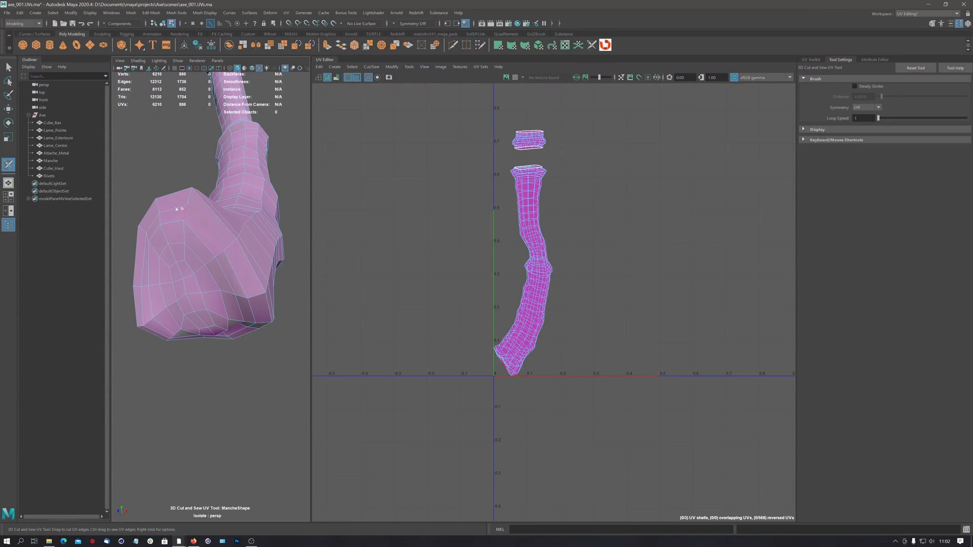
pyautogui.doubleClick(217, 242)
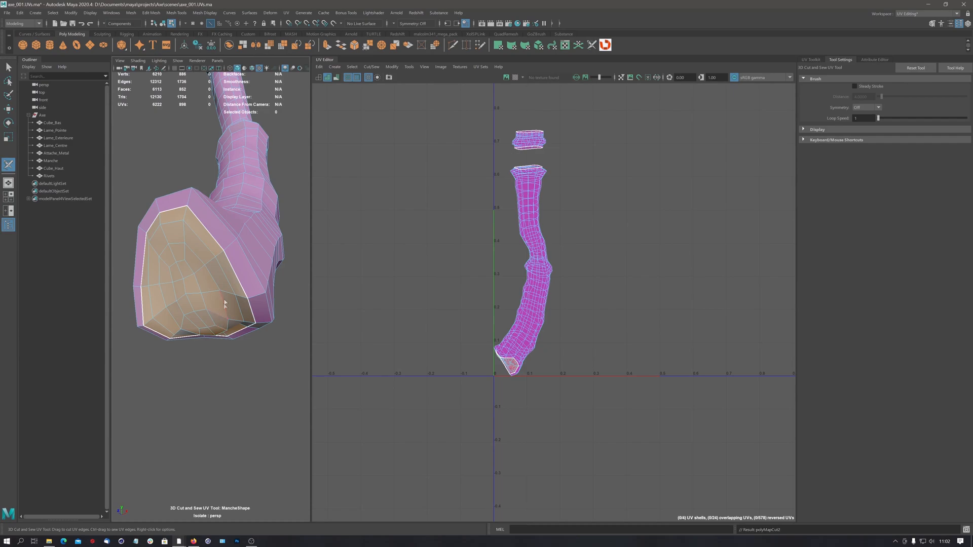
pyautogui.keyDown('alt'); pyautogui.moveTo(197, 240); pyautogui.dragTo(197, 250, button='right'); pyautogui.keyUp('alt')
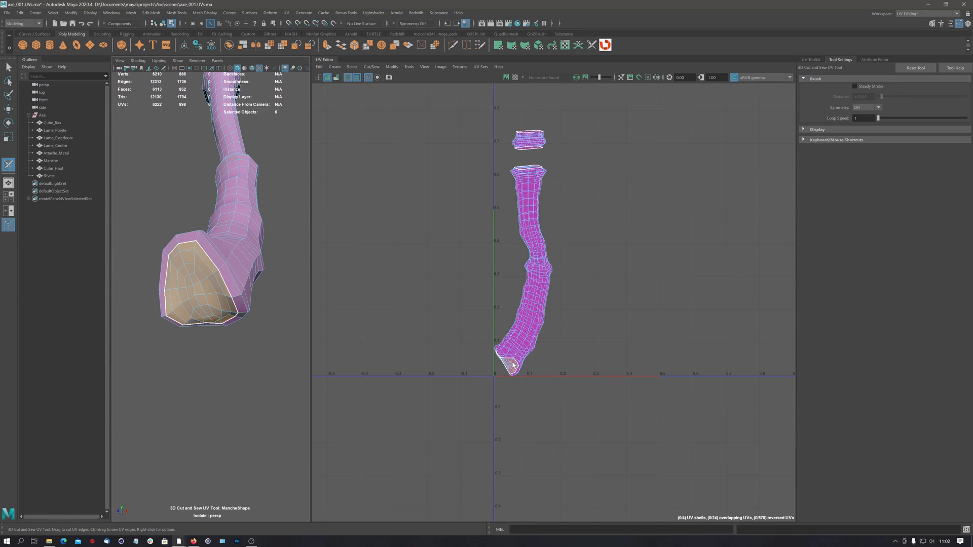
# View the cut base from the handle's side and show the 3D Cut and Sew UV Tool's keyboard and mouse shortcuts
pyautogui.keyDown('alt'); pyautogui.moveTo(229, 255); pyautogui.dragTo(275, 303); pyautogui.keyUp('alt')
pyautogui.keyDown('alt'); pyautogui.moveTo(275, 303); pyautogui.dragTo(334, 275, button='right'); pyautogui.keyUp('alt')
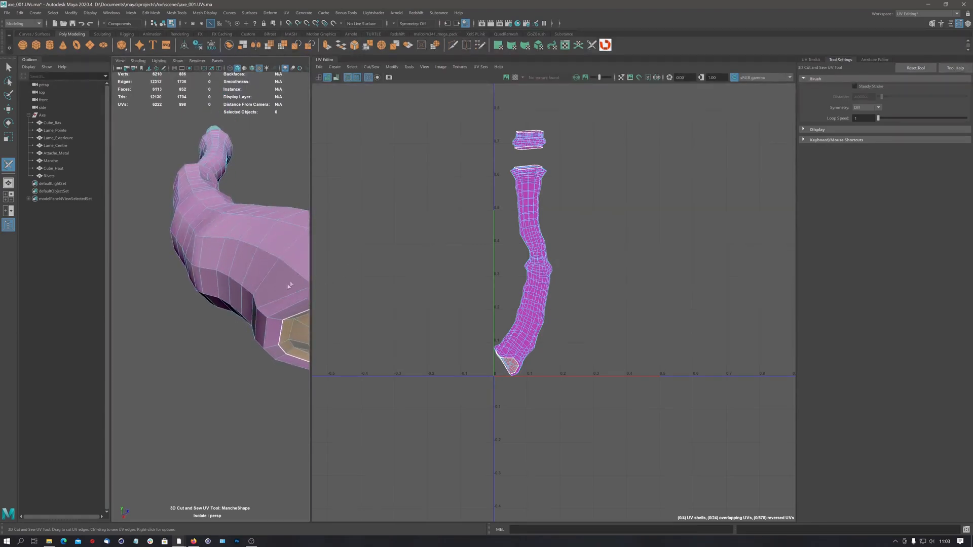
pyautogui.keyDown('alt'); pyautogui.moveTo(289, 288); pyautogui.dragTo(226, 302); pyautogui.keyUp('alt')
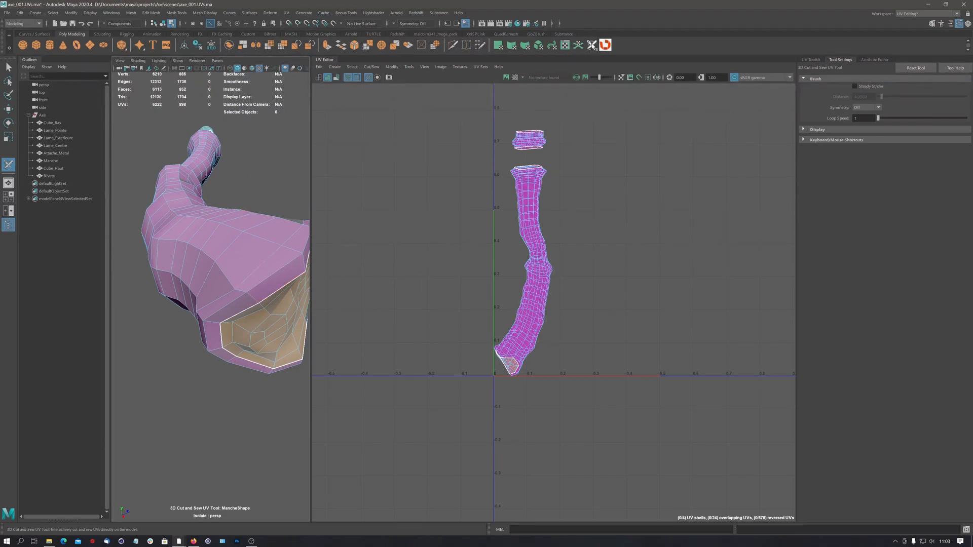
pyautogui.click(286, 12)
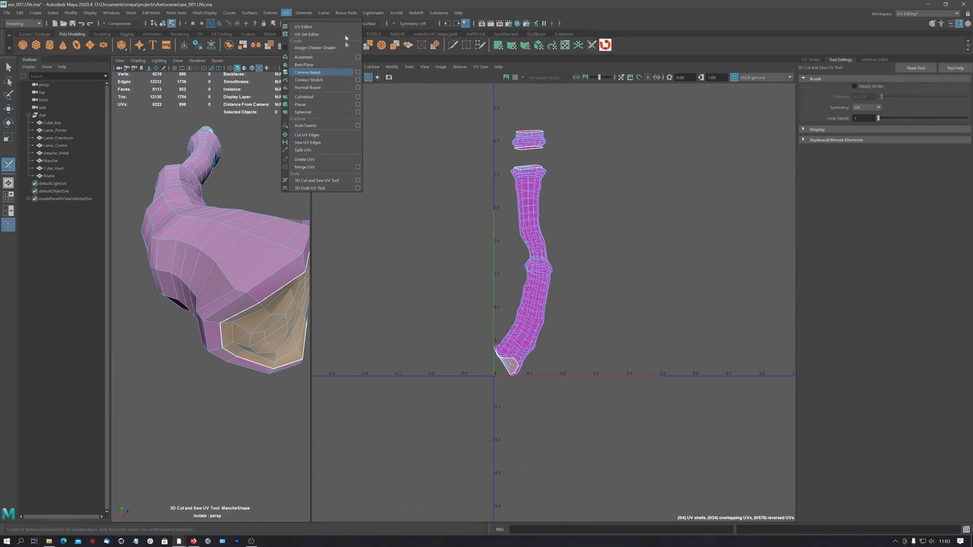
pyautogui.click(290, 3)
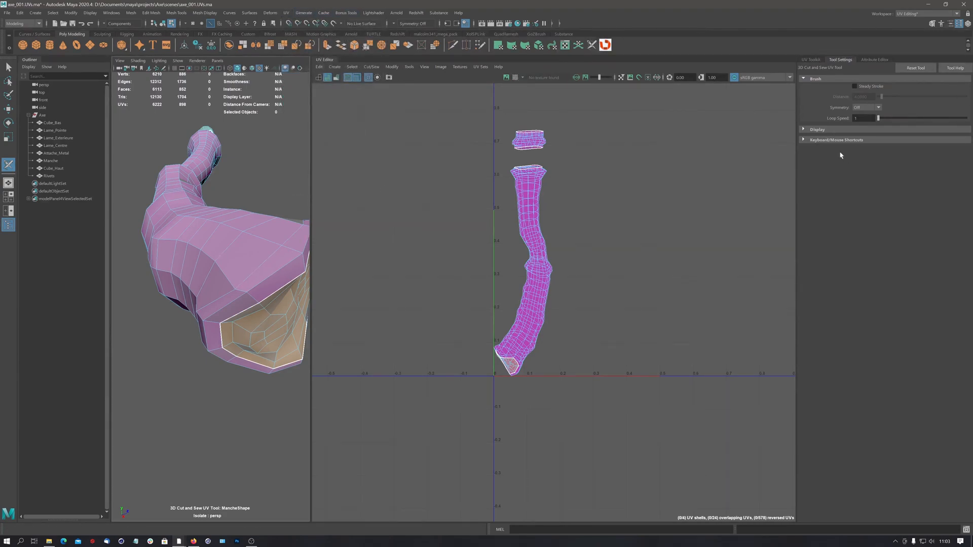
pyautogui.click(802, 139)
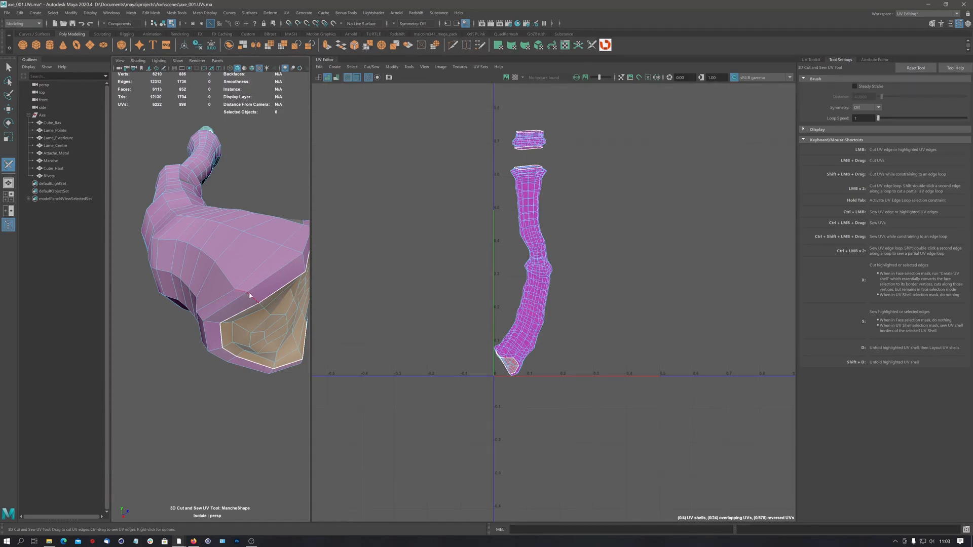
# Cut a lengthwise UV seam along the handle from the base cut, constrained to an edge loop
pyautogui.keyDown('shift'); pyautogui.moveTo(250, 295); pyautogui.dragTo(224, 275); pyautogui.keyUp('shift')
pyautogui.keyDown('alt'); pyautogui.moveTo(236, 168); pyautogui.dragTo(287, 233); pyautogui.keyUp('alt')
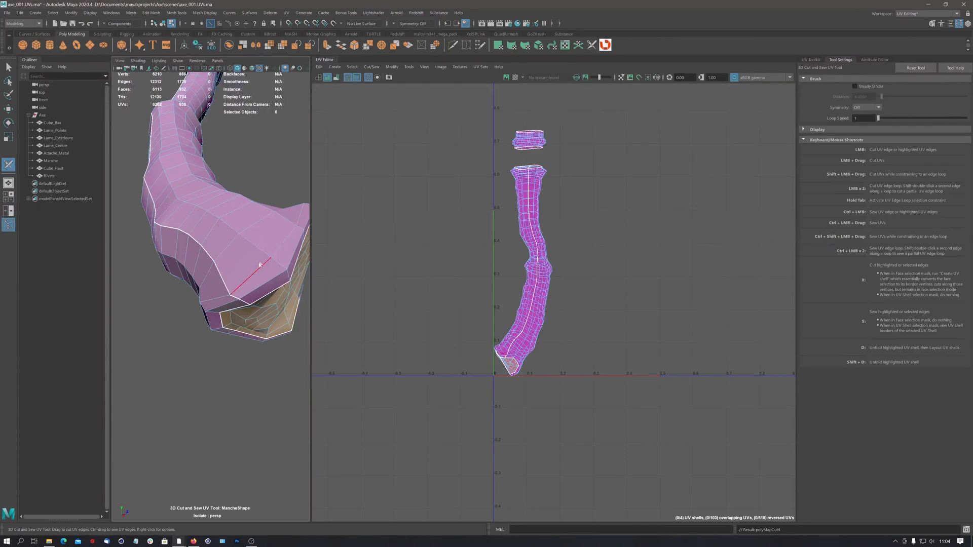
pyautogui.press('f')
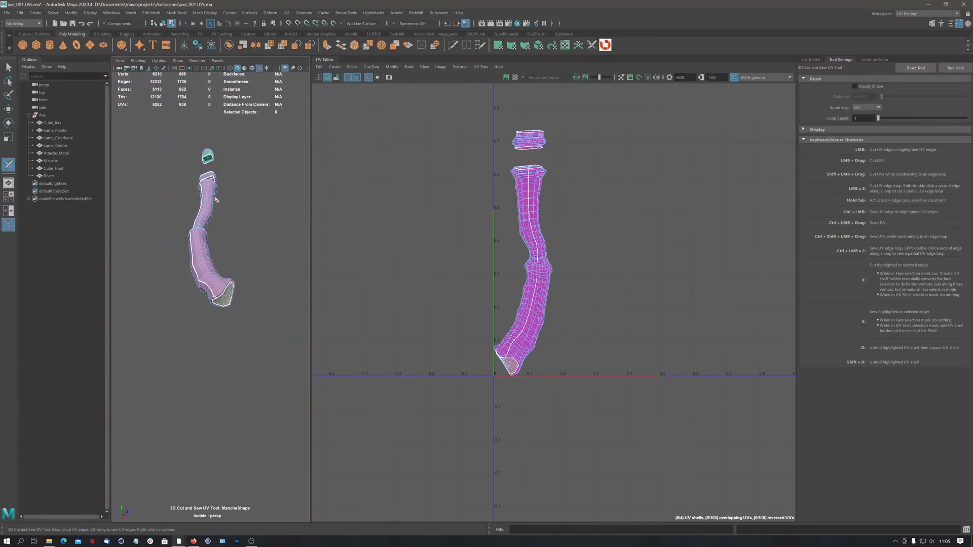
# Extend the lengthwise UV seam over the flared rim at the upper end of Manche's long handle section
pyautogui.keyDown('alt'); pyautogui.moveTo(215, 197); pyautogui.dragTo(209, 229); pyautogui.keyUp('alt')
pyautogui.keyDown('alt'); pyautogui.moveTo(208, 229); pyautogui.dragTo(218, 363, button='middle'); pyautogui.keyUp('alt')
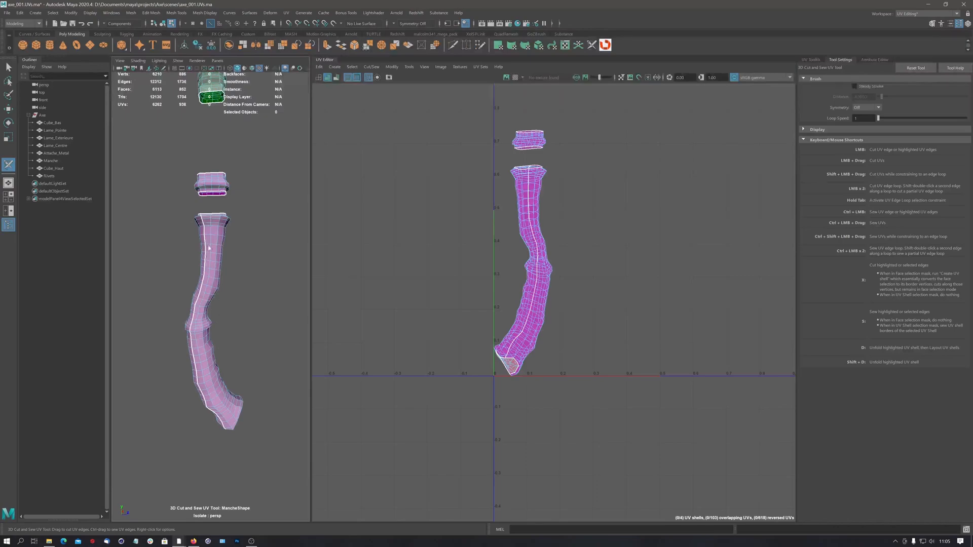
pyautogui.keyDown('alt'); pyautogui.moveTo(209, 248); pyautogui.dragTo(219, 271); pyautogui.keyUp('alt')
pyautogui.keyDown('alt'); pyautogui.moveTo(219, 271); pyautogui.dragTo(259, 240, button='right'); pyautogui.keyUp('alt')
pyautogui.keyDown('alt'); pyautogui.moveTo(245, 246); pyautogui.dragTo(239, 290, button='middle'); pyautogui.keyUp('alt')
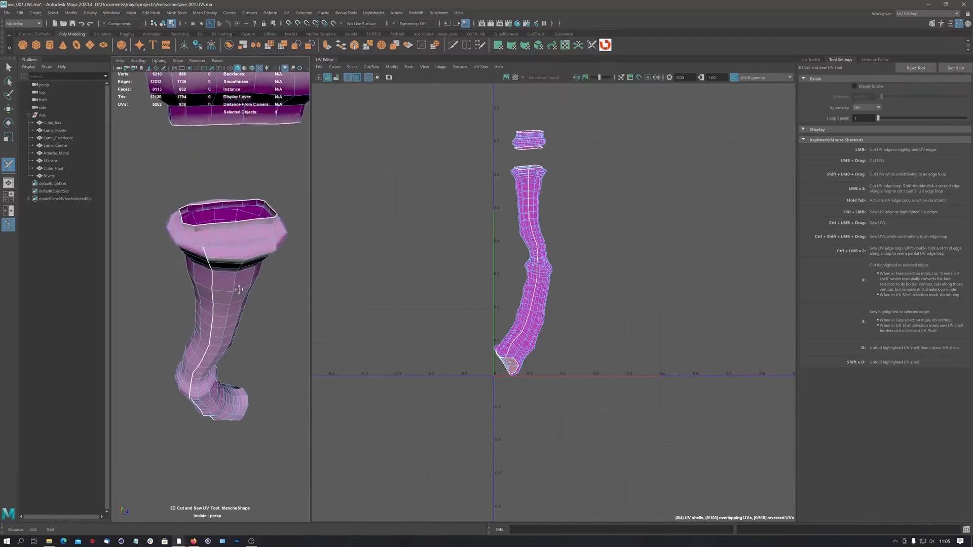
pyautogui.keyDown('alt'); pyautogui.moveTo(240, 290); pyautogui.dragTo(229, 280); pyautogui.keyUp('alt')
pyautogui.moveTo(218, 276)
pyautogui.keyDown('alt'); pyautogui.mouseDown(button='right')
pyautogui.moveTo(233, 247)
pyautogui.moveTo(211, 258)
pyautogui.mouseUp(button='right'); pyautogui.keyUp('alt')
pyautogui.keyDown('alt'); pyautogui.moveTo(211, 258); pyautogui.dragTo(254, 290); pyautogui.keyUp('alt')
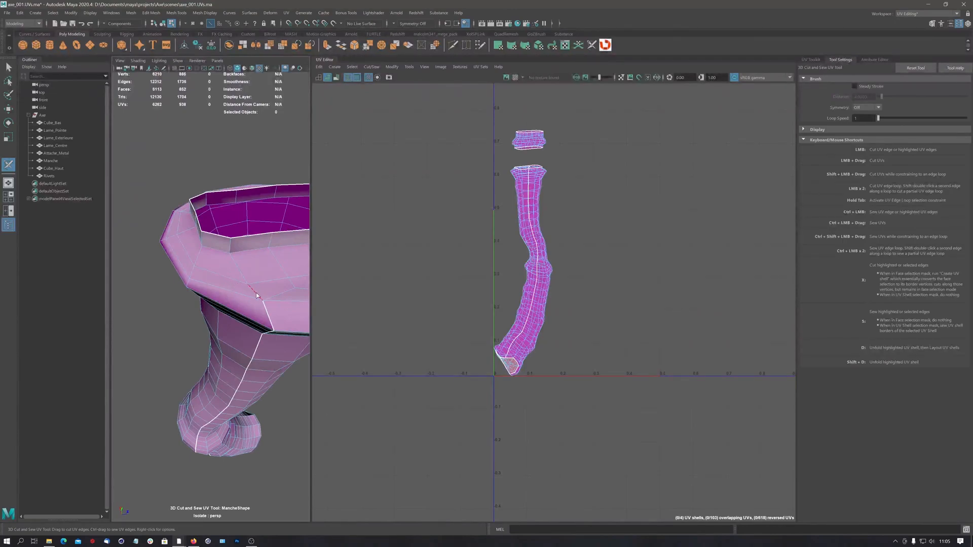
pyautogui.click(257, 295)
pyautogui.keyDown('alt'); pyautogui.moveTo(253, 270); pyautogui.dragTo(204, 301, button='right'); pyautogui.keyUp('alt')
pyautogui.keyDown('alt'); pyautogui.moveTo(204, 301); pyautogui.dragTo(210, 262); pyautogui.keyUp('alt')
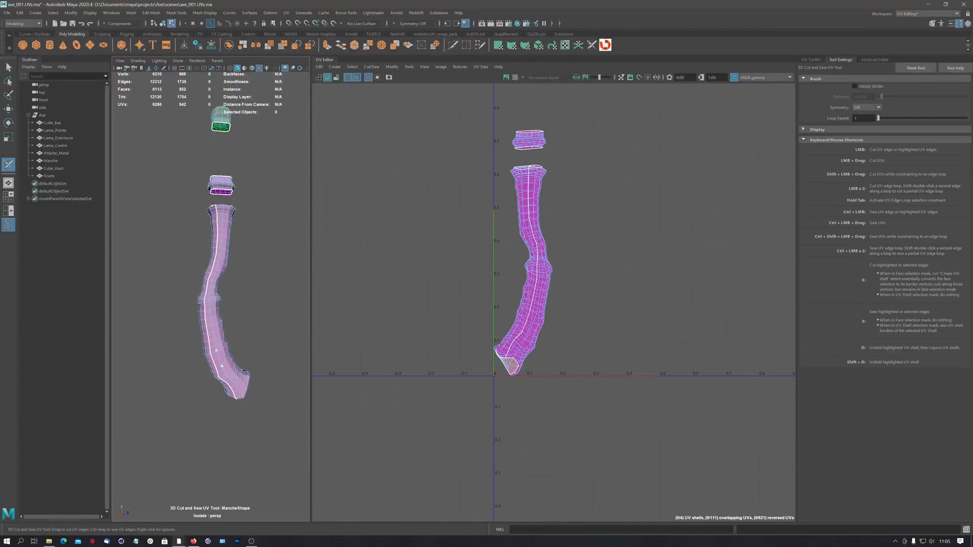
# Cut a vertical UV seam through the short middle collar of Manche, along its edge loop on the handle seam's side
pyautogui.keyDown('alt'); pyautogui.moveTo(254, 398); pyautogui.dragTo(221, 359); pyautogui.keyUp('alt')
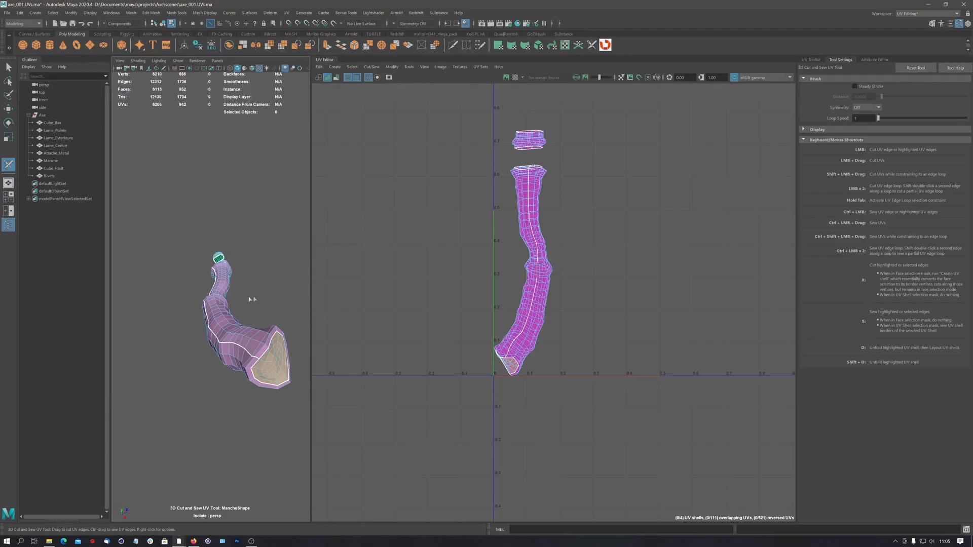
pyautogui.keyDown('alt'); pyautogui.moveTo(219, 259); pyautogui.dragTo(228, 293); pyautogui.keyUp('alt')
pyautogui.keyDown('alt'); pyautogui.moveTo(227, 210); pyautogui.dragTo(230, 295, button='middle'); pyautogui.keyUp('alt')
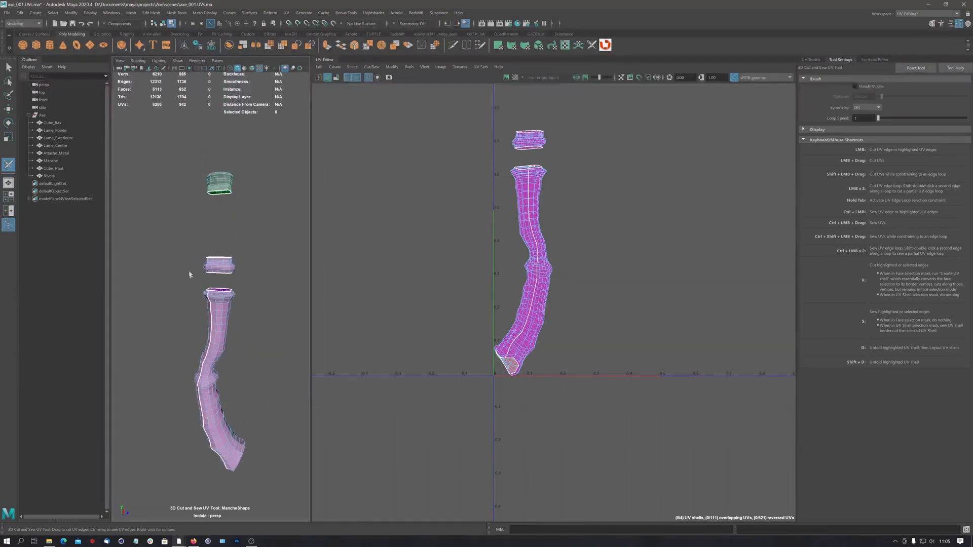
pyautogui.keyDown('alt'); pyautogui.moveTo(189, 274); pyautogui.dragTo(270, 262, button='right'); pyautogui.keyUp('alt')
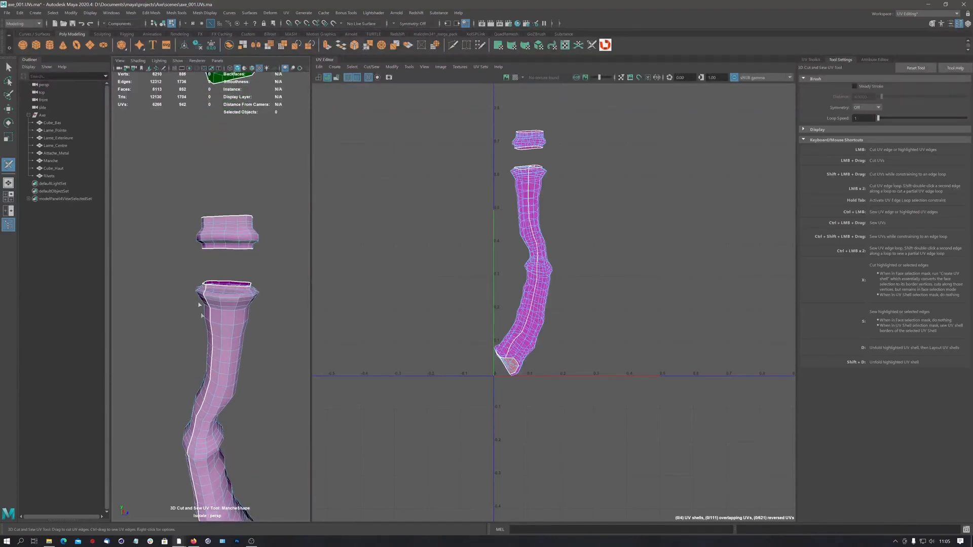
pyautogui.click(349, 78)
pyautogui.keyDown('alt'); pyautogui.moveTo(216, 240); pyautogui.dragTo(232, 231); pyautogui.keyUp('alt')
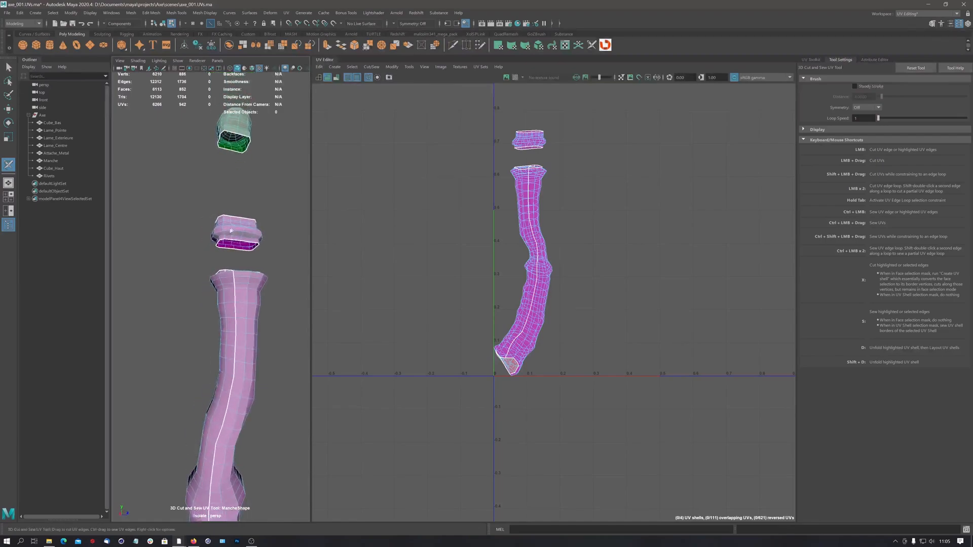
pyautogui.keyDown('alt'); pyautogui.moveTo(231, 231); pyautogui.dragTo(298, 213, button='right'); pyautogui.keyUp('alt')
pyautogui.keyDown('alt'); pyautogui.moveTo(297, 213); pyautogui.dragTo(260, 220); pyautogui.keyUp('alt')
pyautogui.keyDown('alt'); pyautogui.moveTo(261, 220); pyautogui.dragTo(230, 250, button='middle'); pyautogui.keyUp('alt')
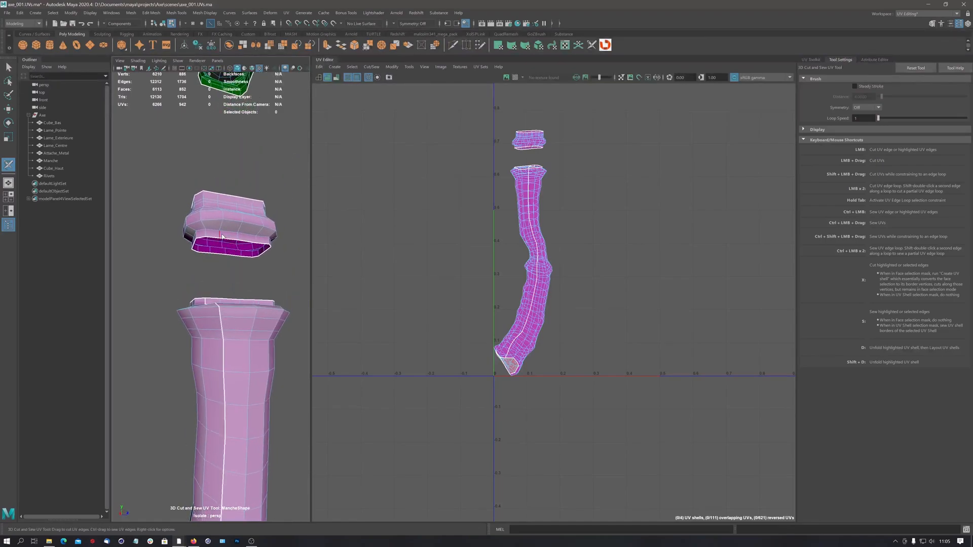
pyautogui.doubleClick(220, 235)
# Cut the UVs along the circular edge loop around the top face of Manche's uppermost piece
pyautogui.keyDown('alt'); pyautogui.moveTo(247, 217); pyautogui.dragTo(217, 374, button='middle'); pyautogui.keyUp('alt')
pyautogui.keyDown('alt'); pyautogui.moveTo(197, 142); pyautogui.dragTo(197, 181); pyautogui.keyUp('alt')
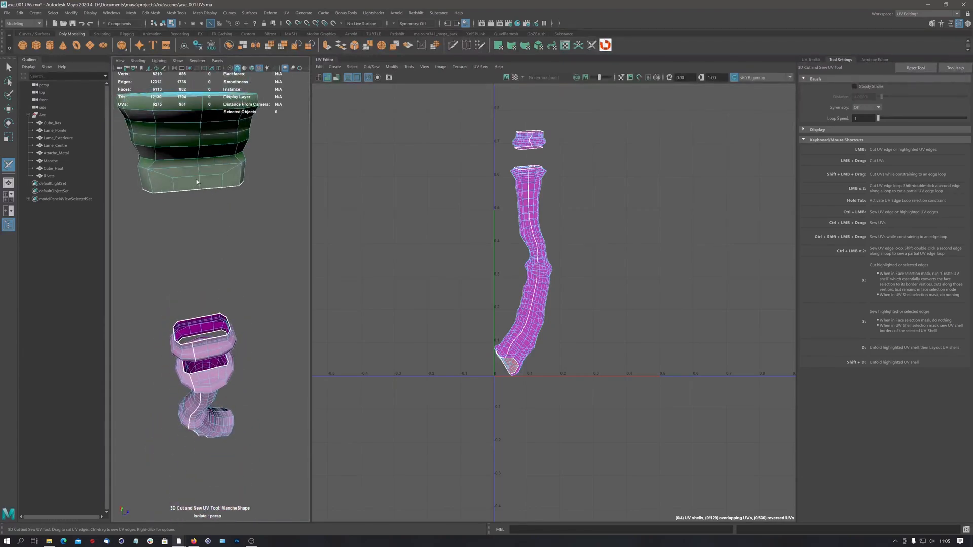
pyautogui.keyDown('alt'); pyautogui.moveTo(198, 180); pyautogui.dragTo(209, 243, button='middle'); pyautogui.keyUp('alt')
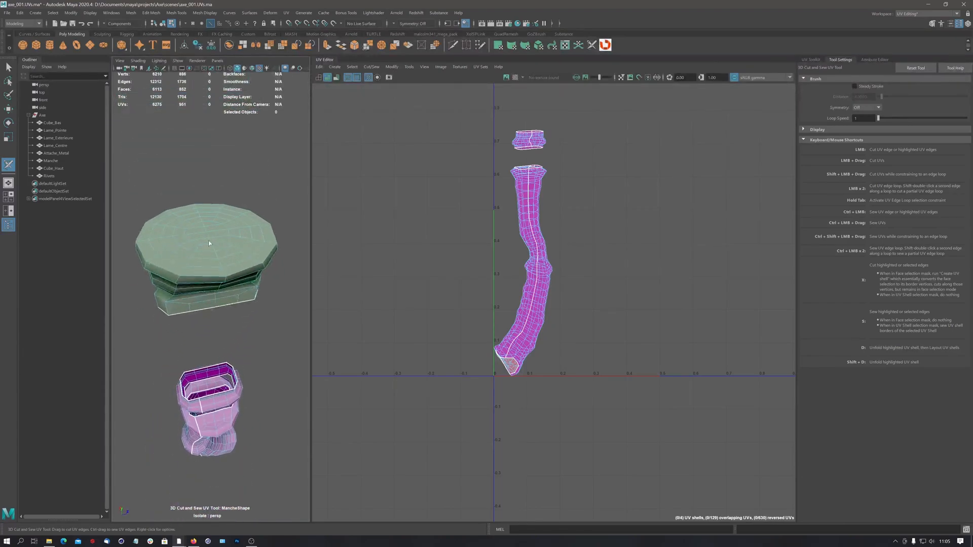
pyautogui.doubleClick(207, 269)
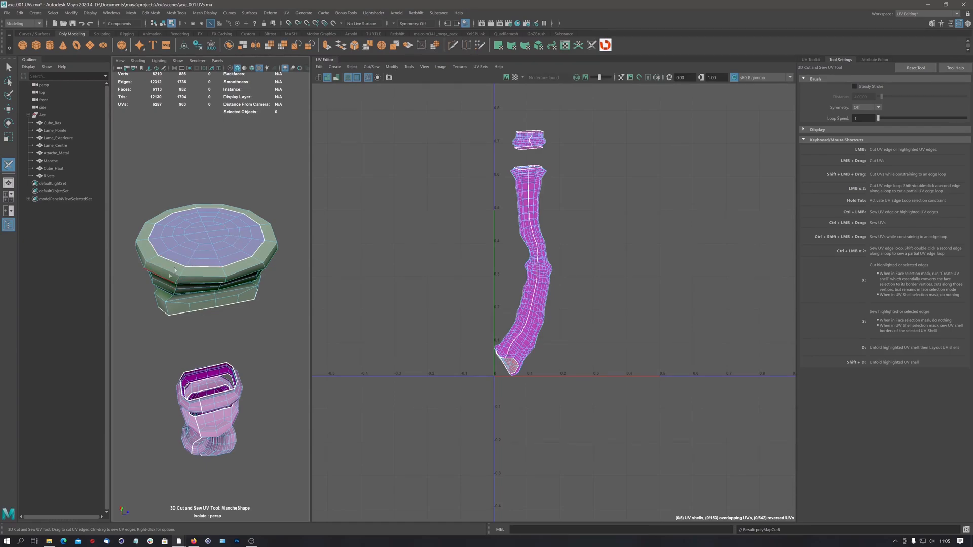
# Cut a vertical UV seam down the side of Manche's uppermost piece, from its lower border to the cut top face
pyautogui.keyDown('alt'); pyautogui.moveTo(162, 271); pyautogui.dragTo(188, 238); pyautogui.keyUp('alt')
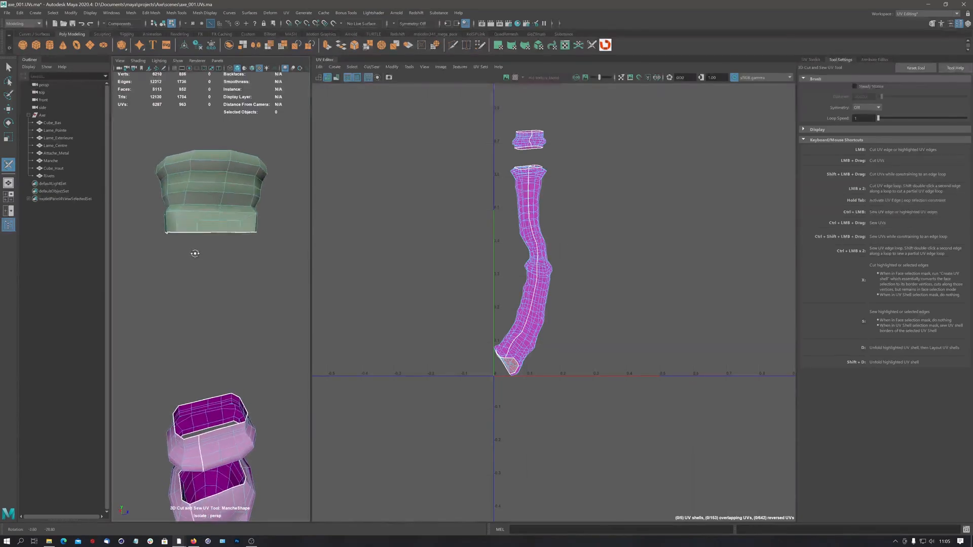
pyautogui.click(179, 223)
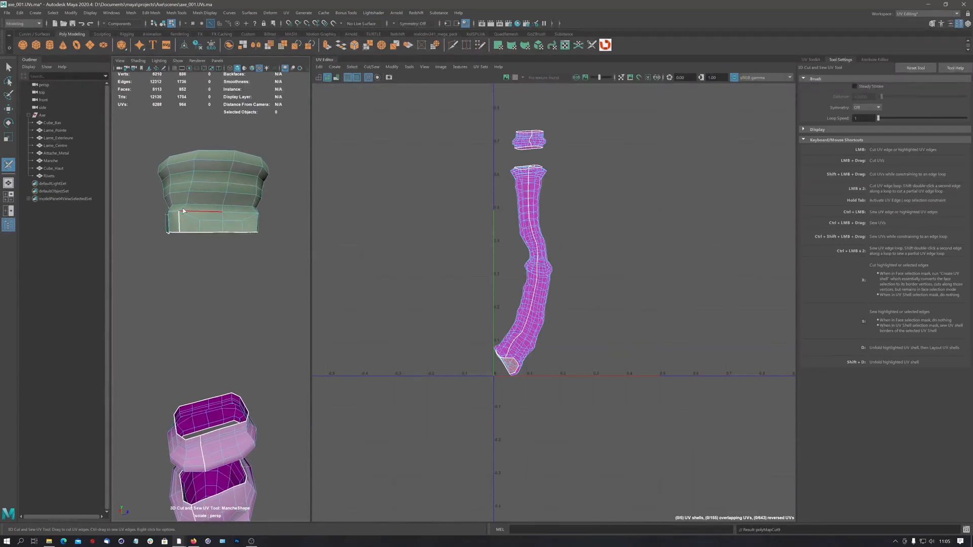
pyautogui.doubleClick(182, 210)
pyautogui.keyDown('alt'); pyautogui.moveTo(181, 213); pyautogui.dragTo(169, 190, button='right'); pyautogui.keyUp('alt')
pyautogui.keyDown('alt'); pyautogui.moveTo(169, 190); pyautogui.dragTo(222, 182); pyautogui.keyUp('alt')
pyautogui.keyDown('alt'); pyautogui.moveTo(221, 184); pyautogui.dragTo(120, 214, button='right'); pyautogui.keyUp('alt')
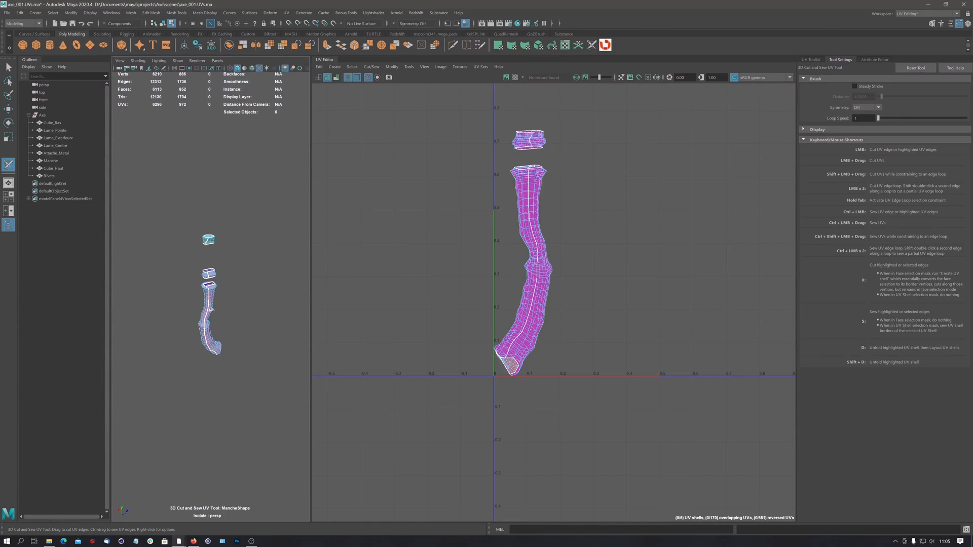
pyautogui.keyDown('alt'); pyautogui.moveTo(122, 212); pyautogui.dragTo(129, 191); pyautogui.keyUp('alt')
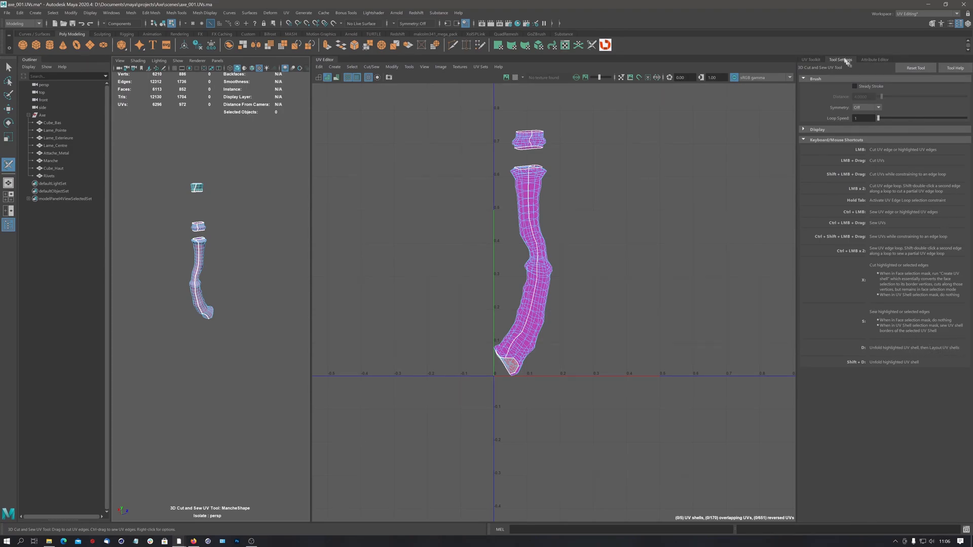
# Switch to UV shell selection, select all of Manche's UV shells and unfold them
pyautogui.click(812, 59)
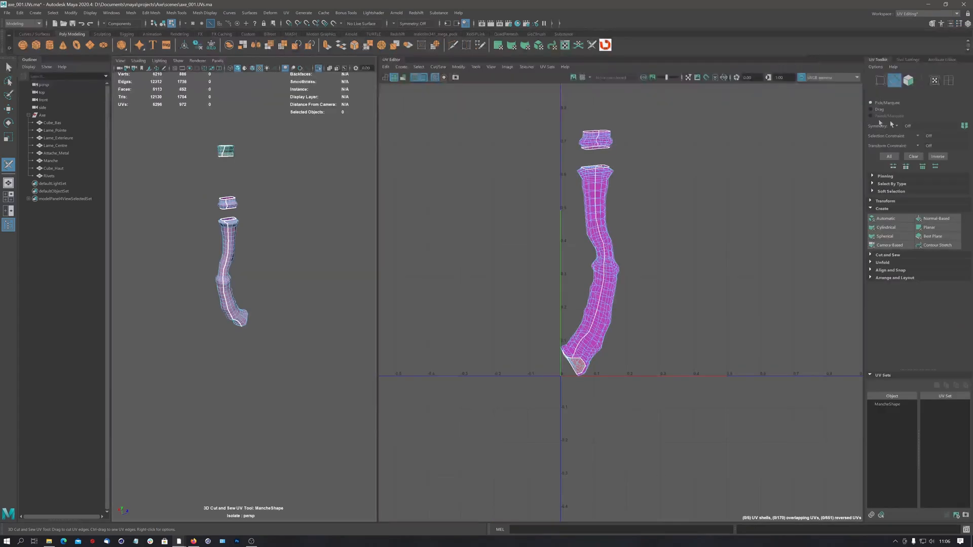
pyautogui.click(948, 81)
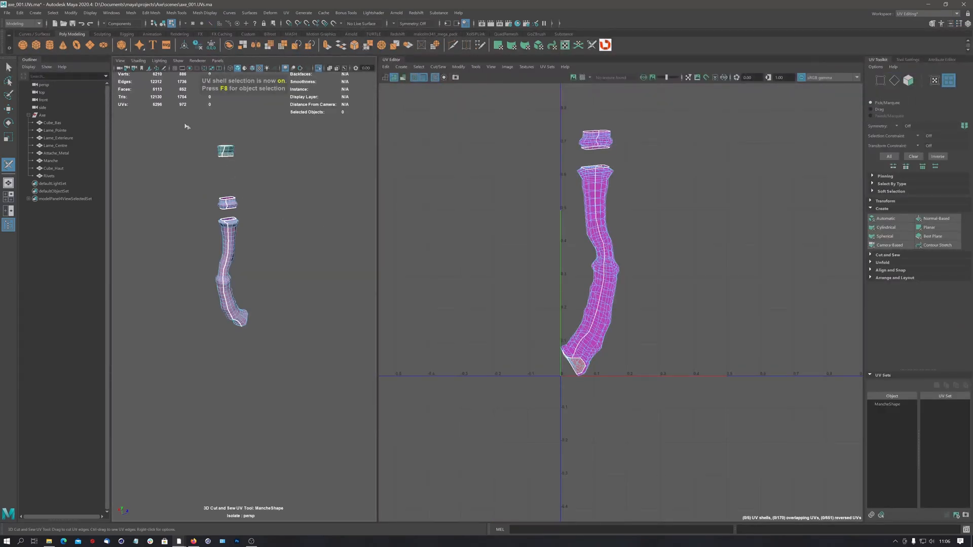
pyautogui.moveTo(183, 129); pyautogui.dragTo(274, 359)
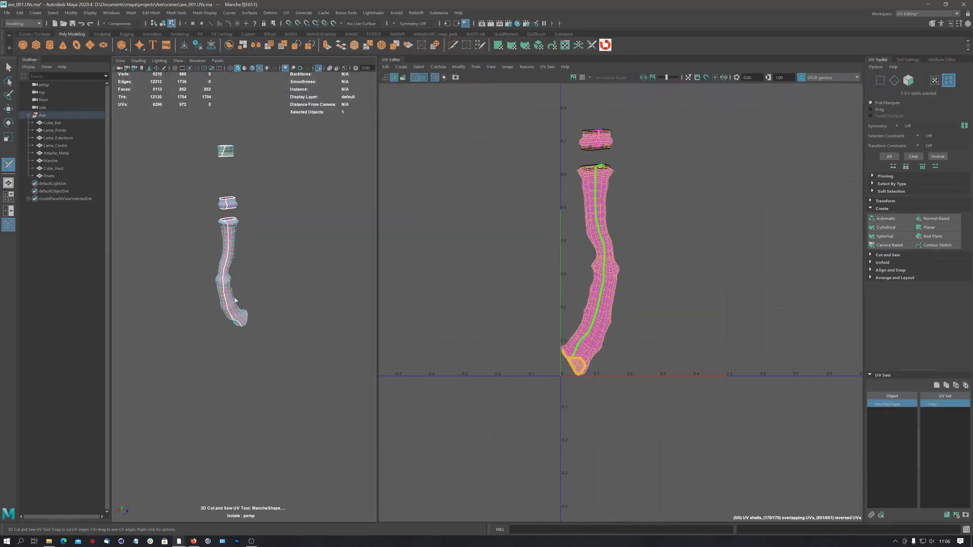
pyautogui.hotkey('ctrl', 'u')
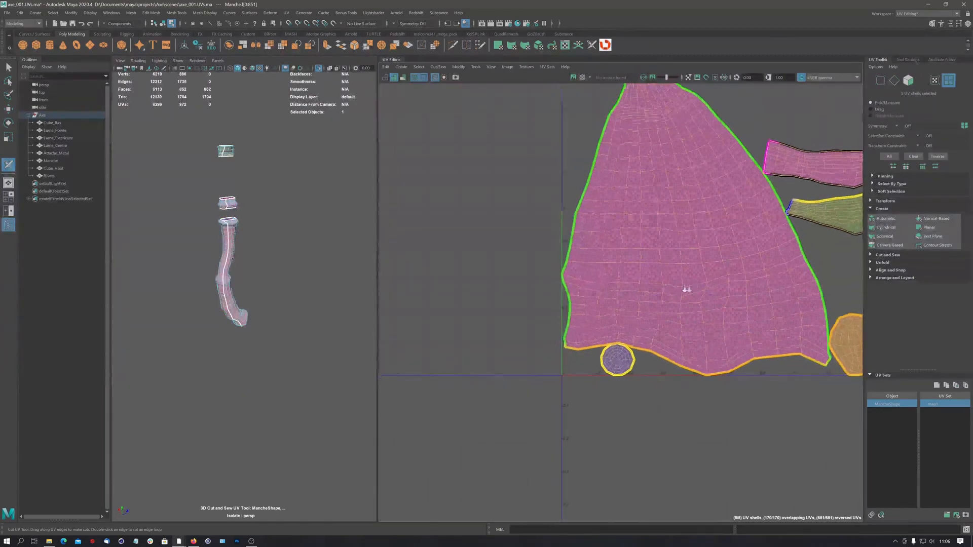
# Examine the unfolded shells for distortion, especially the long handle shell's narrow end, and compare them with the seams on the mesh
pyautogui.keyDown('alt'); pyautogui.moveTo(688, 289); pyautogui.dragTo(471, 254, button='right'); pyautogui.keyUp('alt')
pyautogui.keyDown('alt'); pyautogui.moveTo(681, 258); pyautogui.dragTo(579, 278, button='middle'); pyautogui.keyUp('alt')
pyautogui.keyDown('alt'); pyautogui.moveTo(569, 148); pyautogui.dragTo(742, 156, button='right'); pyautogui.keyUp('alt')
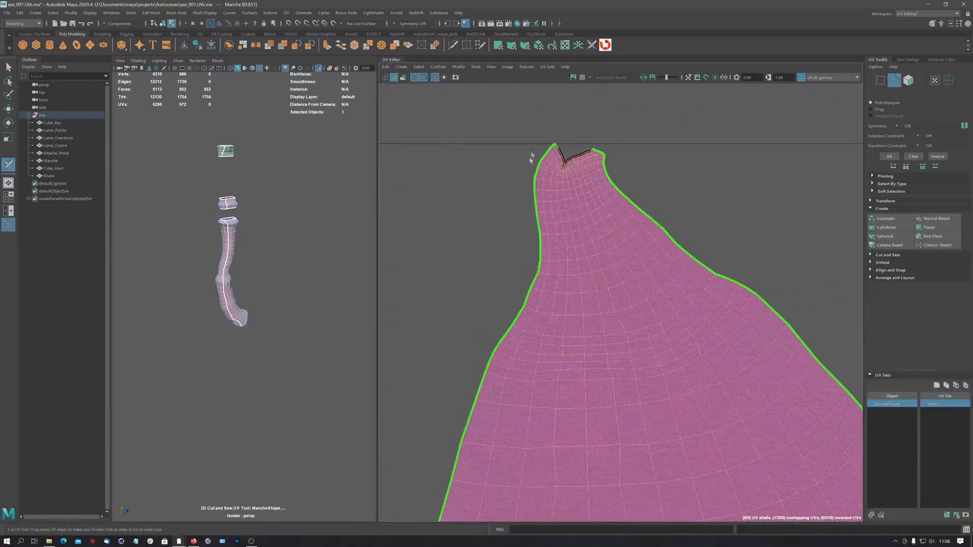
pyautogui.keyDown('alt'); pyautogui.moveTo(641, 205); pyautogui.dragTo(330, 235, button='right'); pyautogui.keyUp('alt')
pyautogui.keyDown('alt'); pyautogui.moveTo(565, 358); pyautogui.dragTo(540, 205, button='middle'); pyautogui.keyUp('alt')
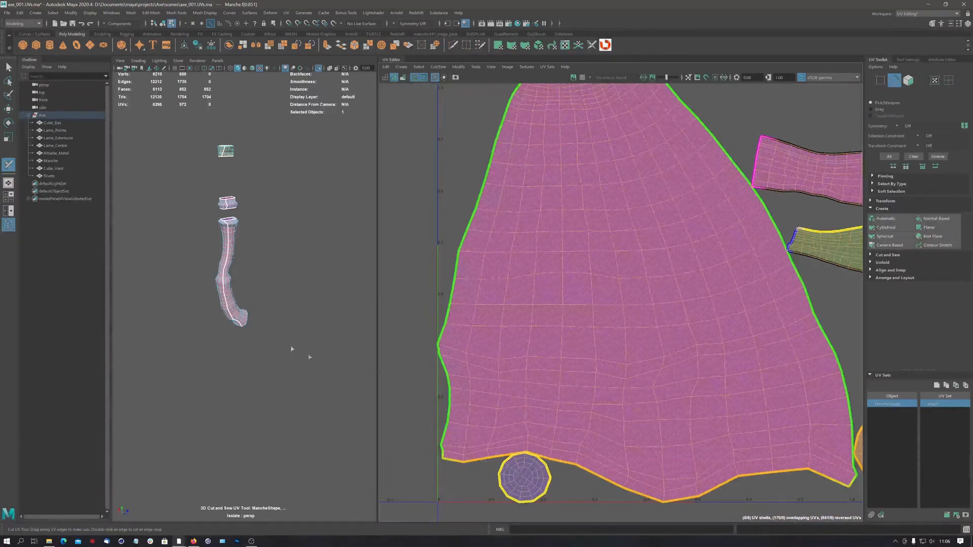
pyautogui.keyDown('alt'); pyautogui.moveTo(230, 315); pyautogui.dragTo(175, 278); pyautogui.keyUp('alt')
pyautogui.keyDown('alt'); pyautogui.moveTo(175, 278); pyautogui.dragTo(193, 303, button='middle'); pyautogui.keyUp('alt')
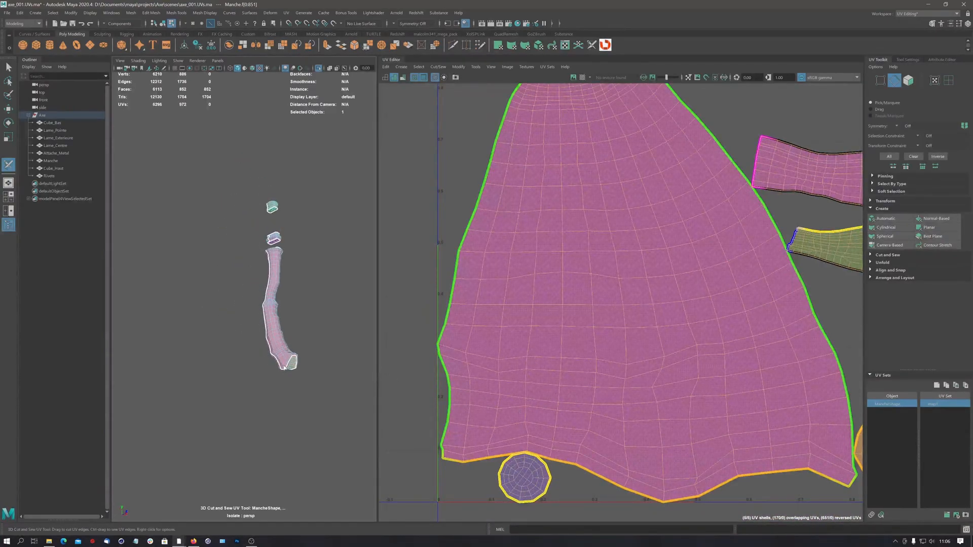
pyautogui.keyDown('alt'); pyautogui.moveTo(282, 314); pyautogui.dragTo(254, 249, button='middle'); pyautogui.keyUp('alt')
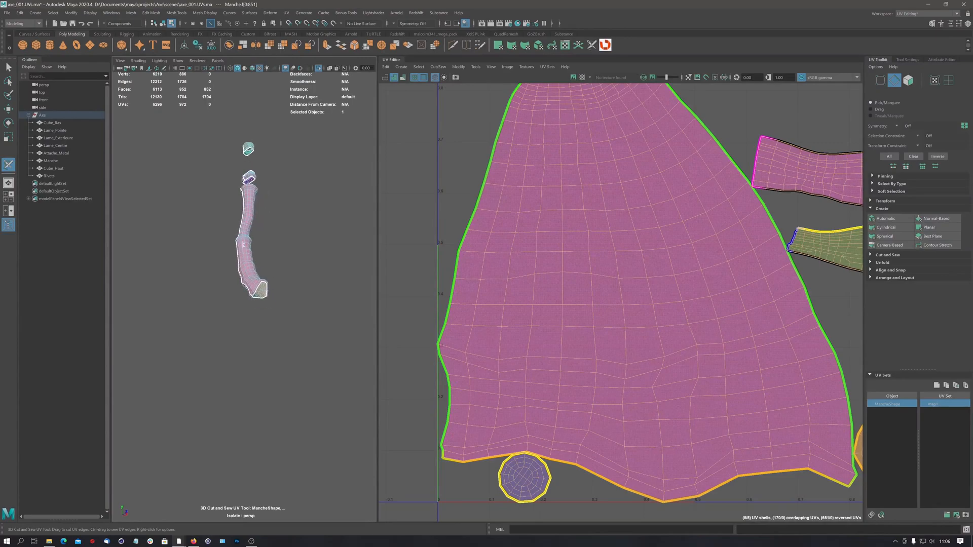
pyautogui.keyDown('alt'); pyautogui.moveTo(255, 250); pyautogui.dragTo(278, 273); pyautogui.keyUp('alt')
pyautogui.scroll(-5, 541, 284)
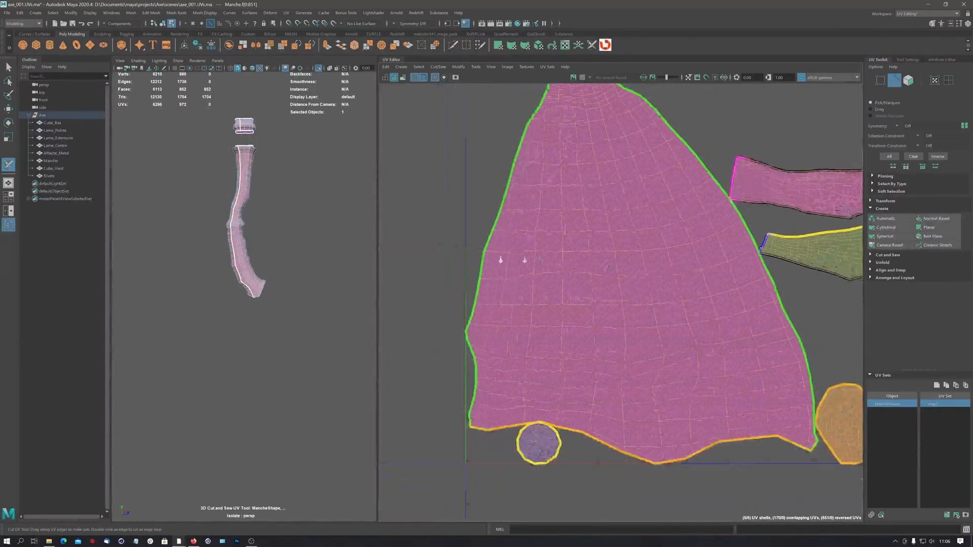
pyautogui.keyDown('alt'); pyautogui.moveTo(563, 268); pyautogui.dragTo(554, 261, button='middle'); pyautogui.keyUp('alt')
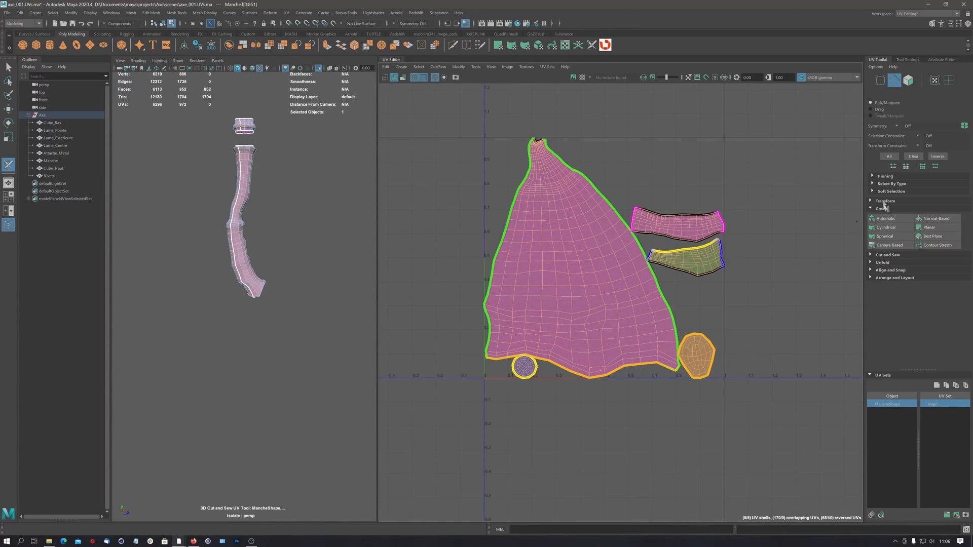
# Run Optimize repeatedly on Manche's selected UV shells to even out their UV spacing
pyautogui.click(885, 264)
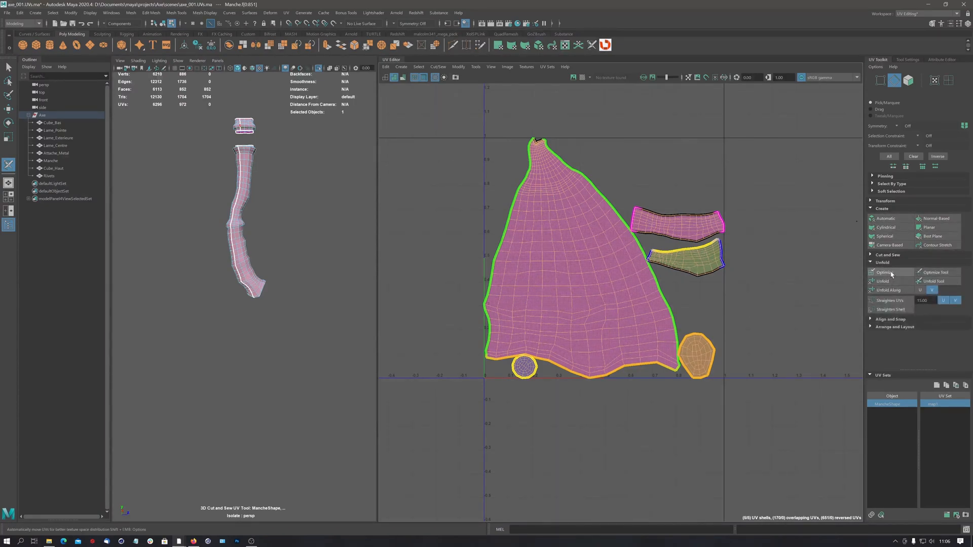
pyautogui.click(891, 274)
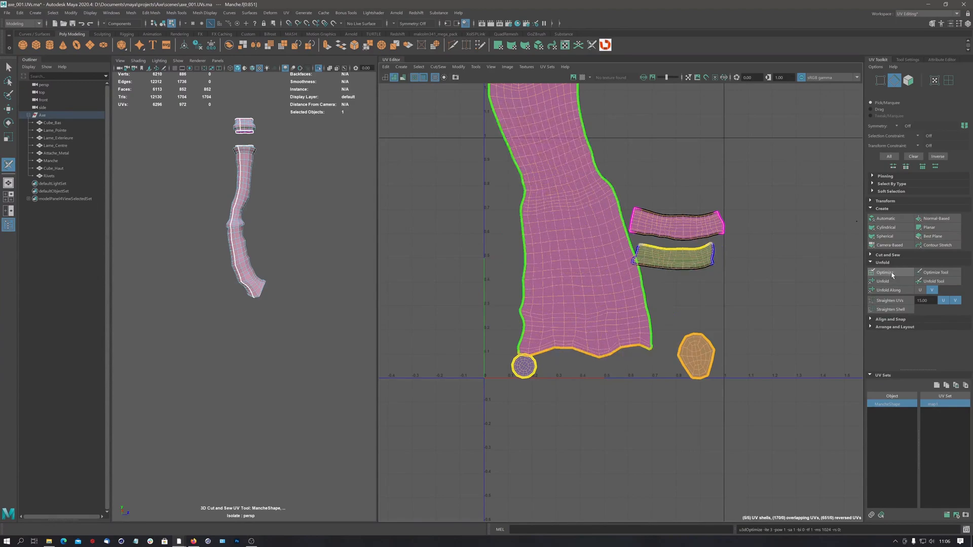
pyautogui.keyDown('alt'); pyautogui.moveTo(665, 280); pyautogui.dragTo(459, 215, button='right'); pyautogui.keyUp('alt')
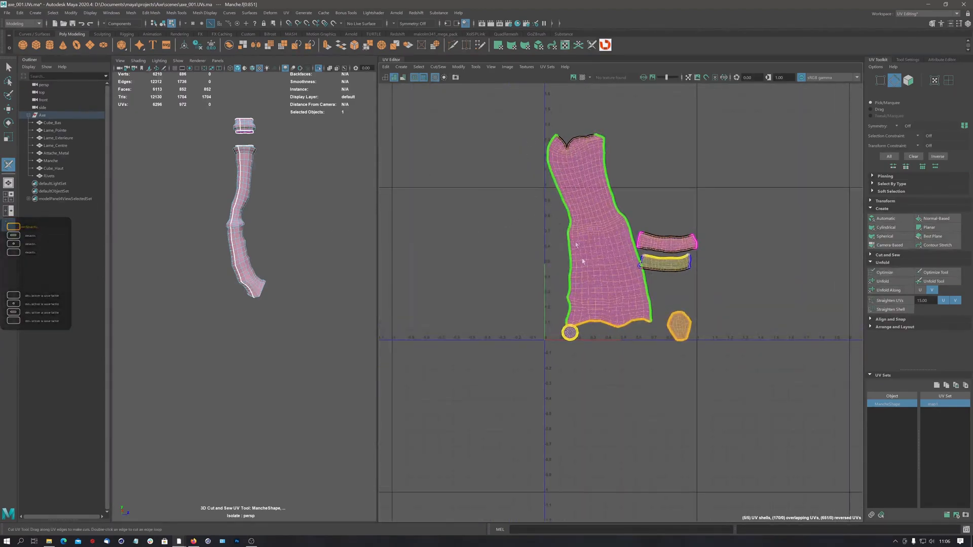
pyautogui.click(891, 275)
pyautogui.click(892, 276)
pyautogui.click(893, 276)
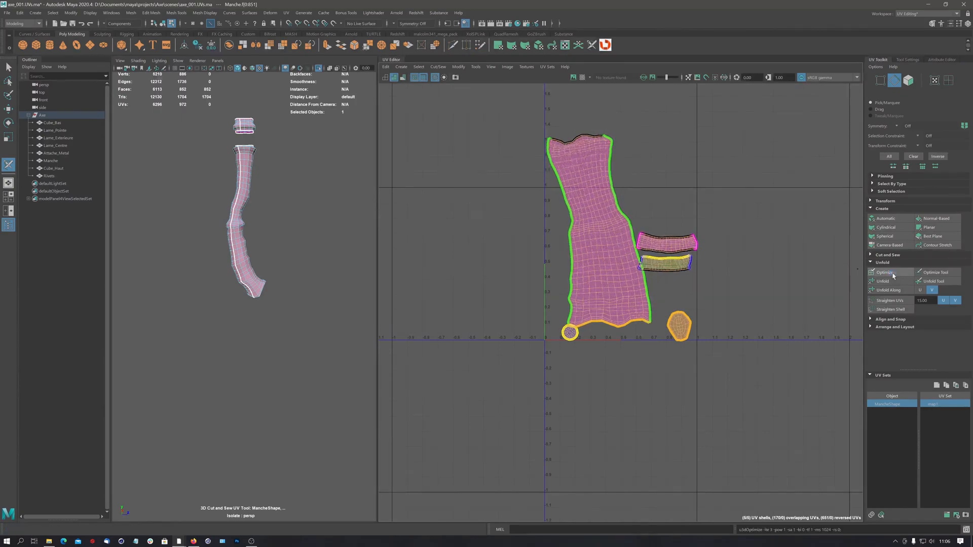
pyautogui.click(892, 272)
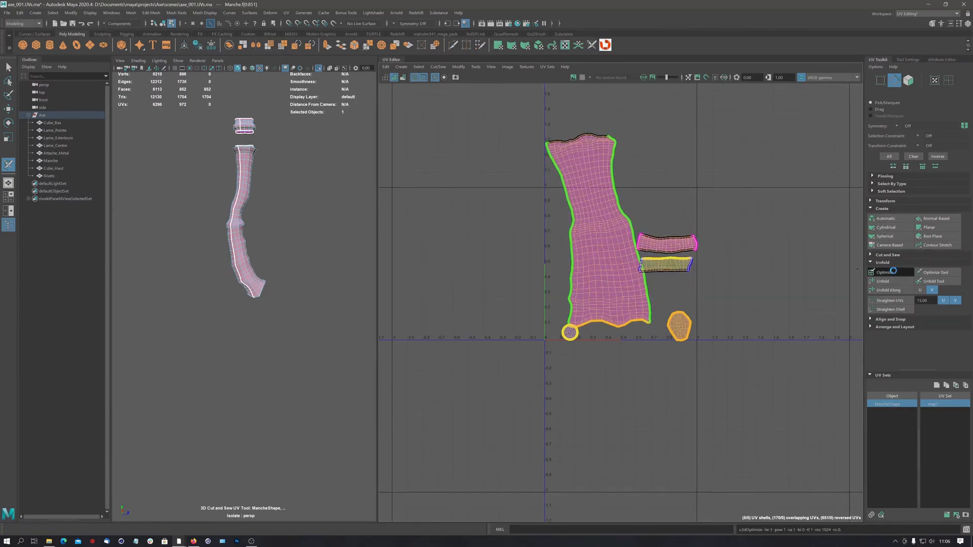
pyautogui.click(892, 273)
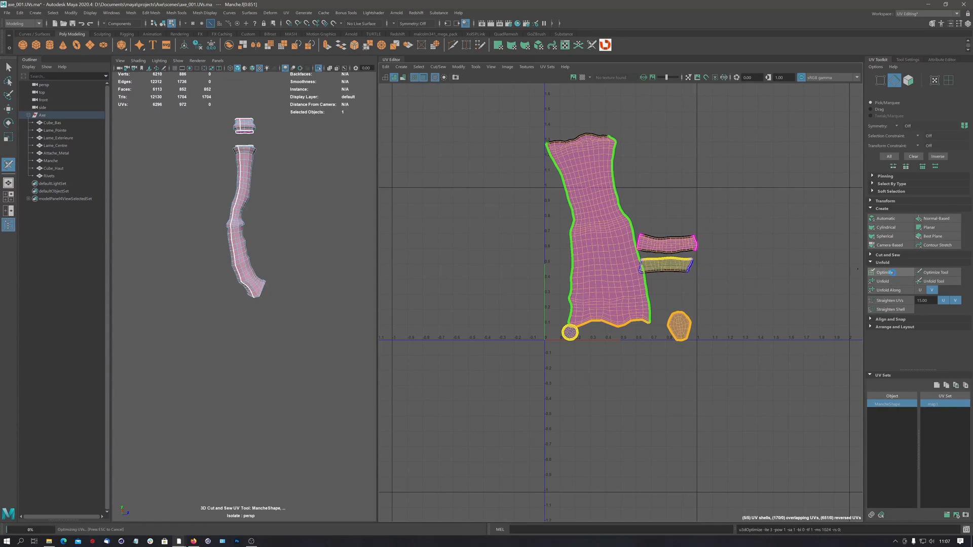
pyautogui.click(891, 273)
pyautogui.click(892, 274)
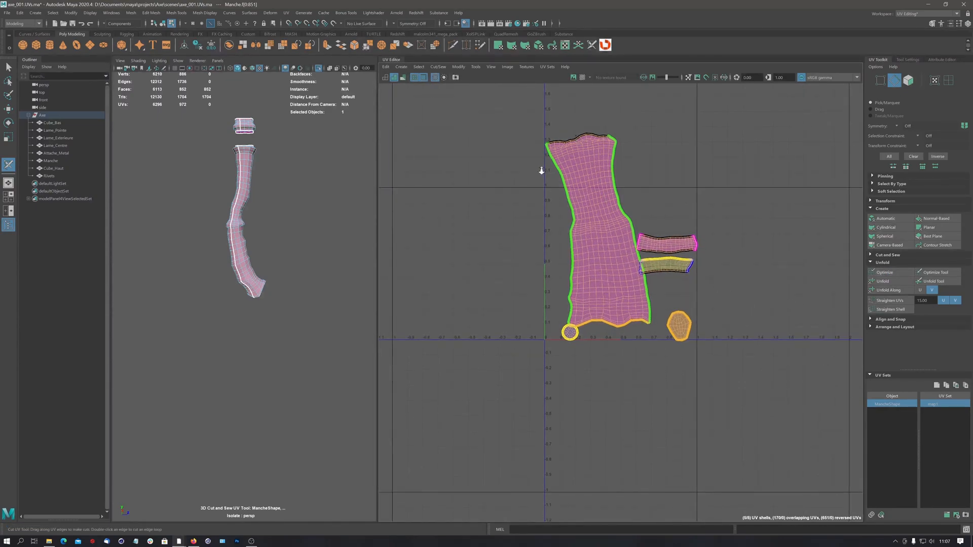
pyautogui.scroll(2, 608, 152)
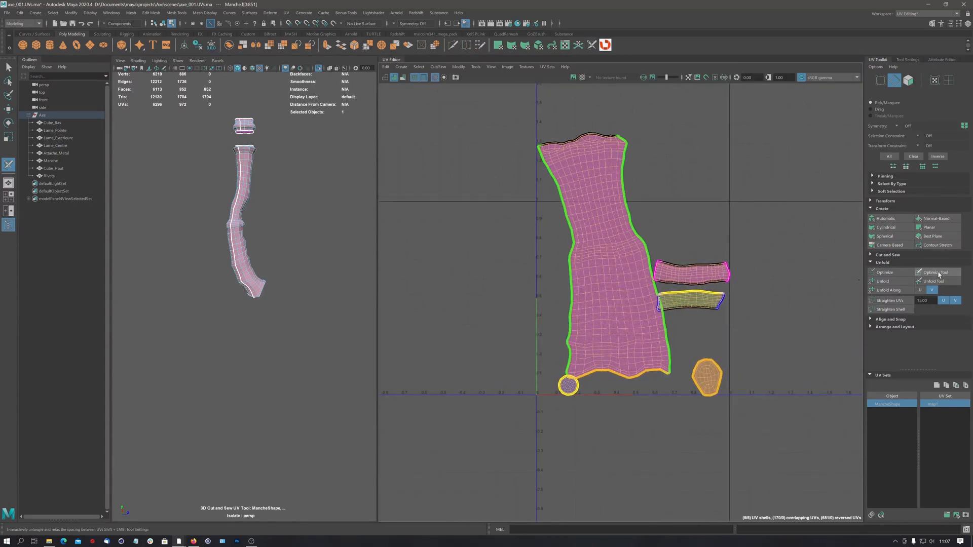
pyautogui.click(937, 274)
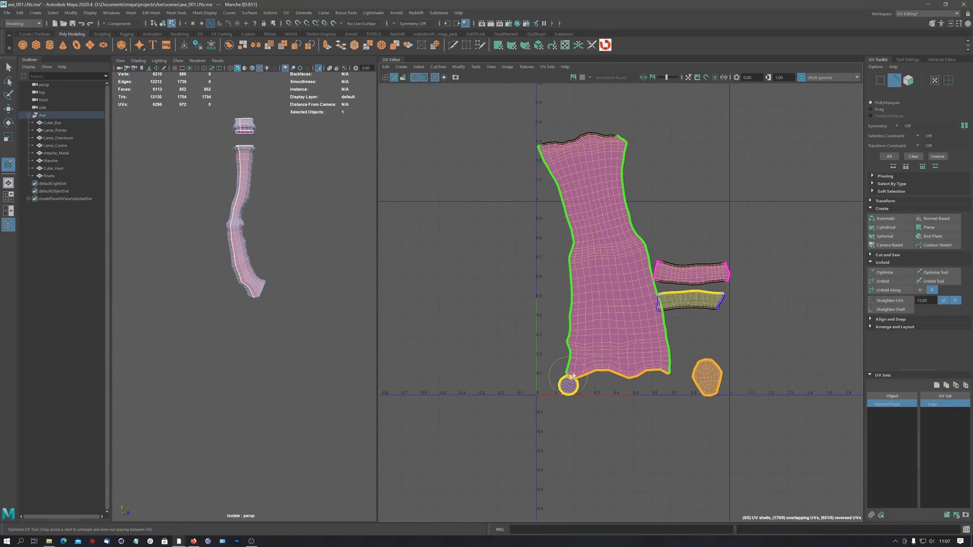
pyautogui.keyDown('alt'); pyautogui.moveTo(662, 252); pyautogui.dragTo(482, 224, button='middle'); pyautogui.keyUp('alt')
pyautogui.keyDown('alt'); pyautogui.moveTo(482, 223); pyautogui.dragTo(897, 257, button='right'); pyautogui.keyUp('alt')
pyautogui.keyDown('alt'); pyautogui.moveTo(546, 304); pyautogui.dragTo(557, 250, button='middle'); pyautogui.keyUp('alt')
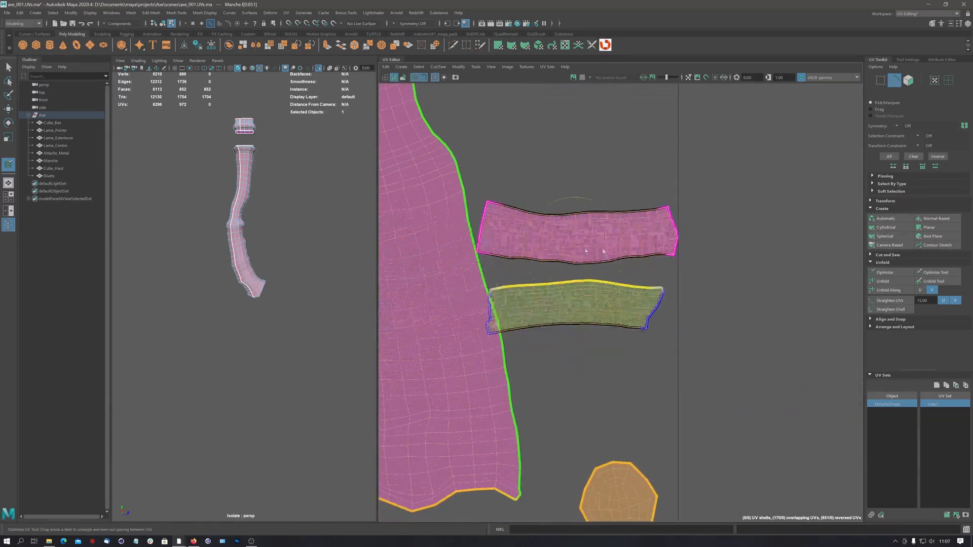
# Switch to UV shell selection and move Manche's upper small strip shell up and away from the long handle shell
pyautogui.click(949, 80)
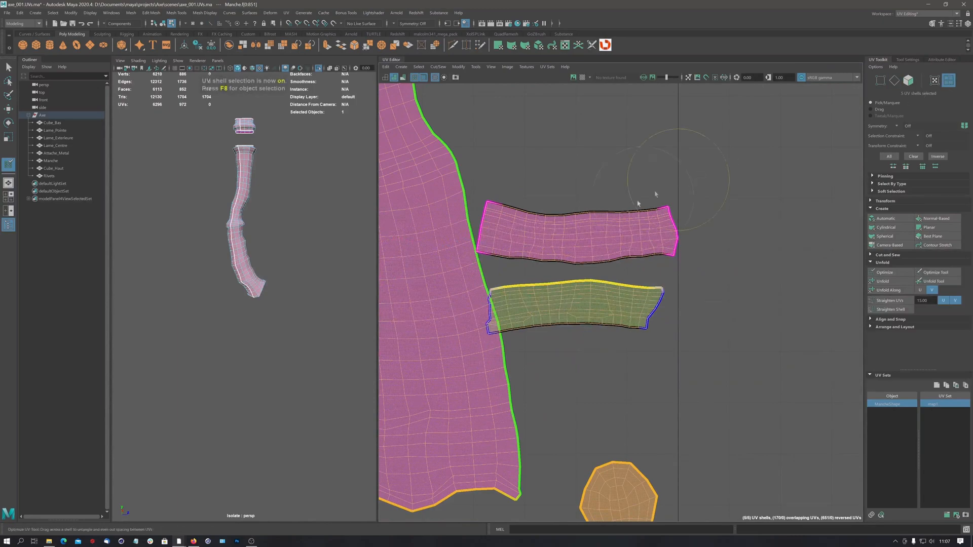
pyautogui.press('q')
pyautogui.click(600, 232)
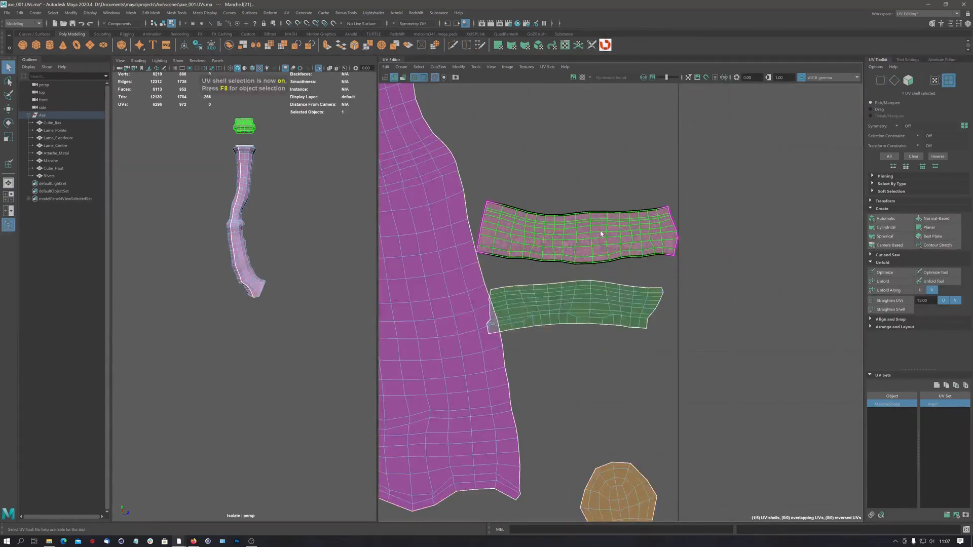
pyautogui.press('w')
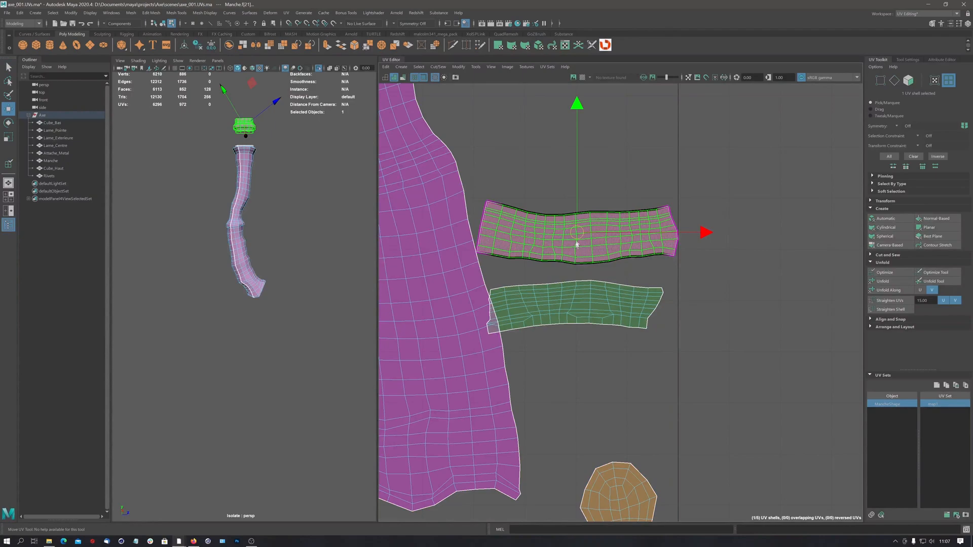
pyautogui.moveTo(577, 245); pyautogui.dragTo(602, 212)
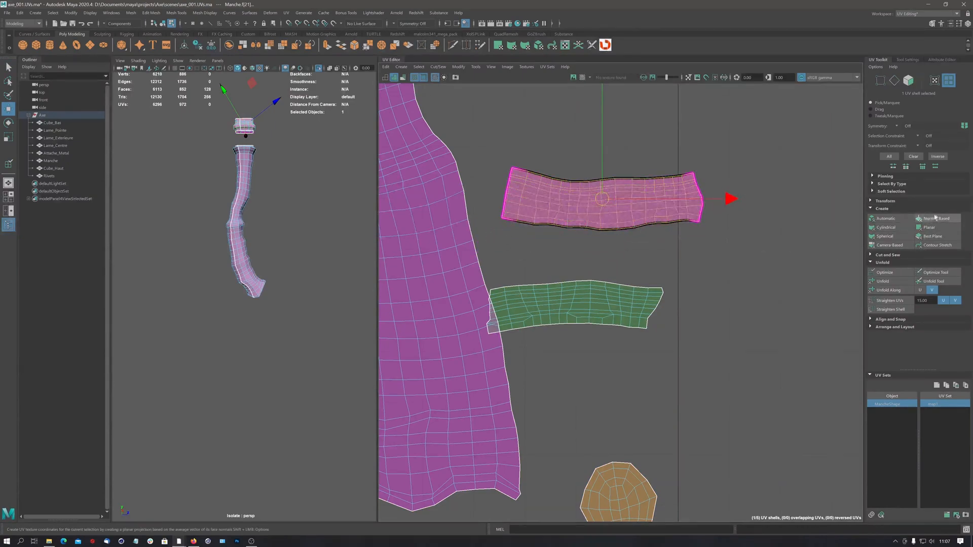
pyautogui.click(940, 274)
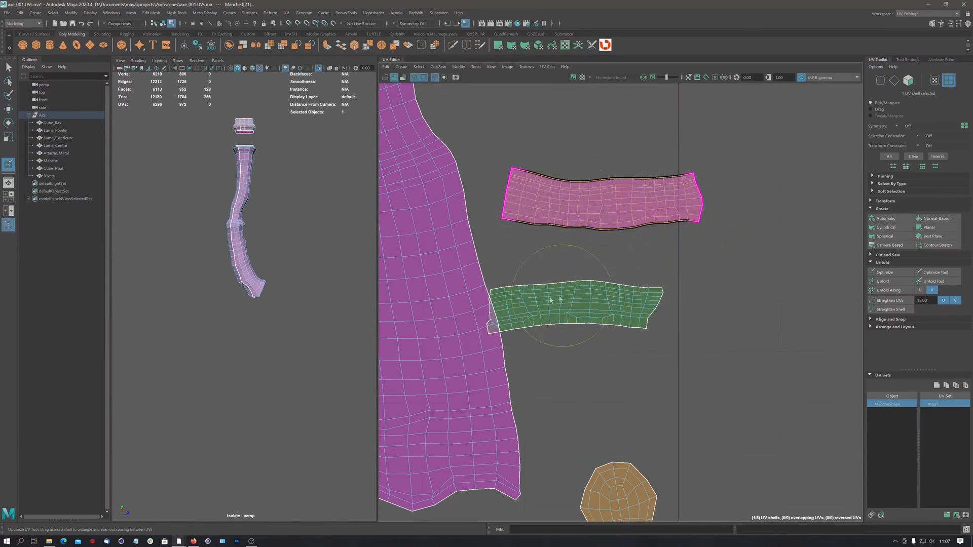
pyautogui.scroll(-5, 695, 258)
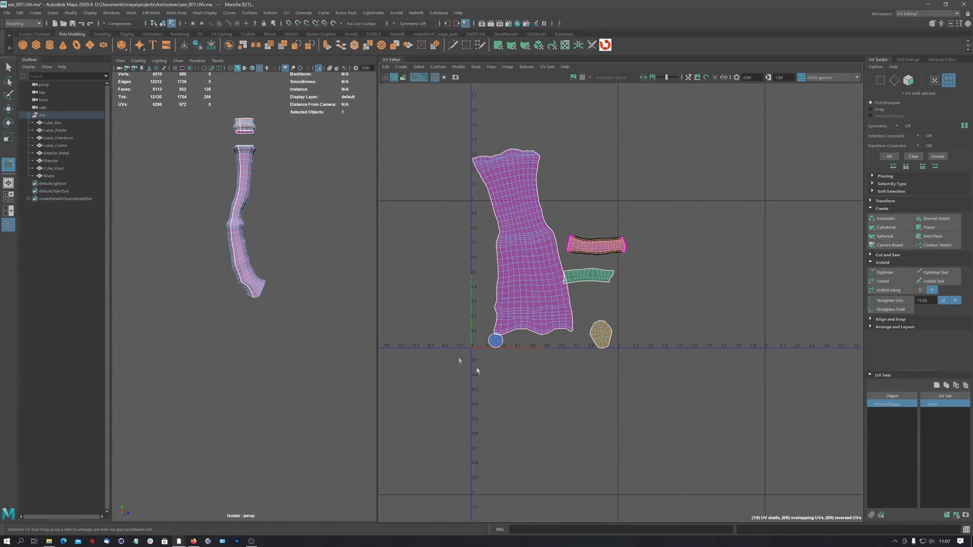
pyautogui.moveTo(688, 260)
pyautogui.keyDown('alt'); pyautogui.mouseDown(button='right')
pyautogui.moveTo(659, 245)
pyautogui.moveTo(684, 252)
pyautogui.mouseUp(button='right'); pyautogui.keyUp('alt')
pyautogui.keyDown('alt'); pyautogui.moveTo(685, 253); pyautogui.dragTo(719, 262, button='middle'); pyautogui.keyUp('alt')
pyautogui.rightClick(576, 252)
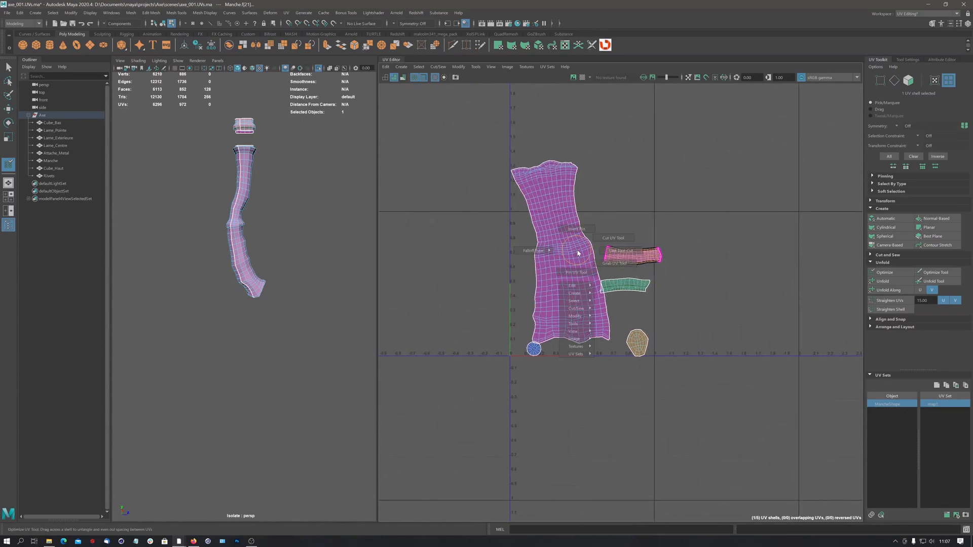
pyautogui.keyDown('shift'); pyautogui.rightClick(576, 253); pyautogui.keyUp('shift')
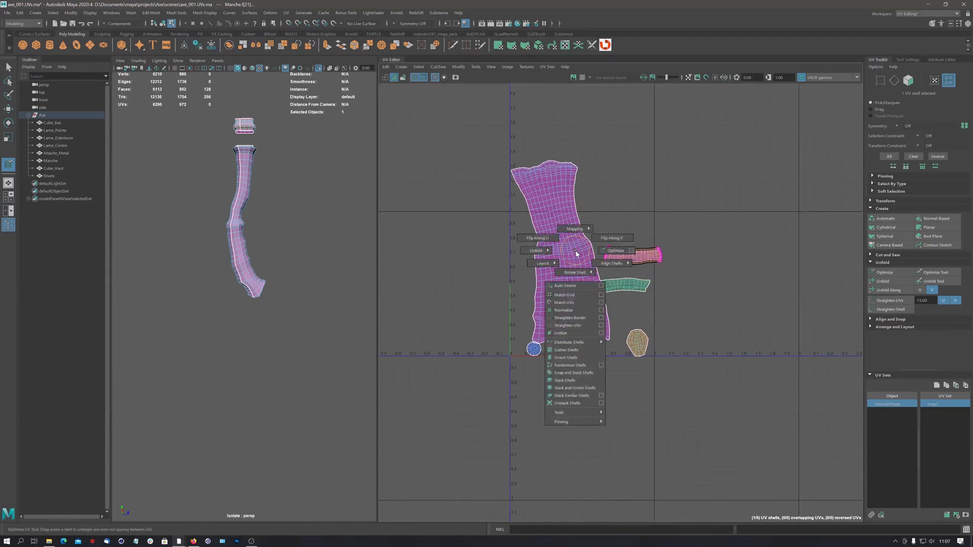
# Select all of Manche's UV shells in UV shell mode and pack them into the 0–1 UV square with Layout UVs
pyautogui.click(949, 81)
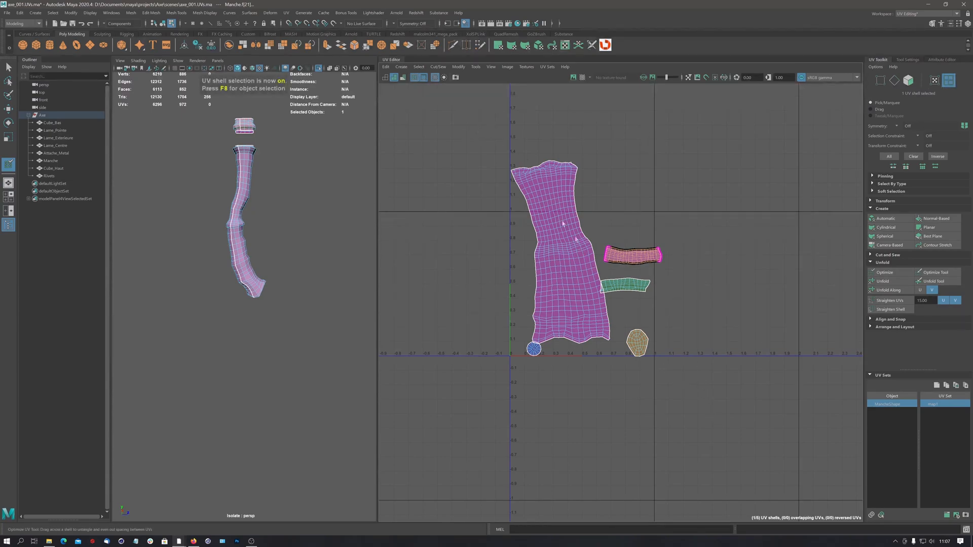
pyautogui.press('q')
pyautogui.moveTo(472, 136); pyautogui.dragTo(717, 443)
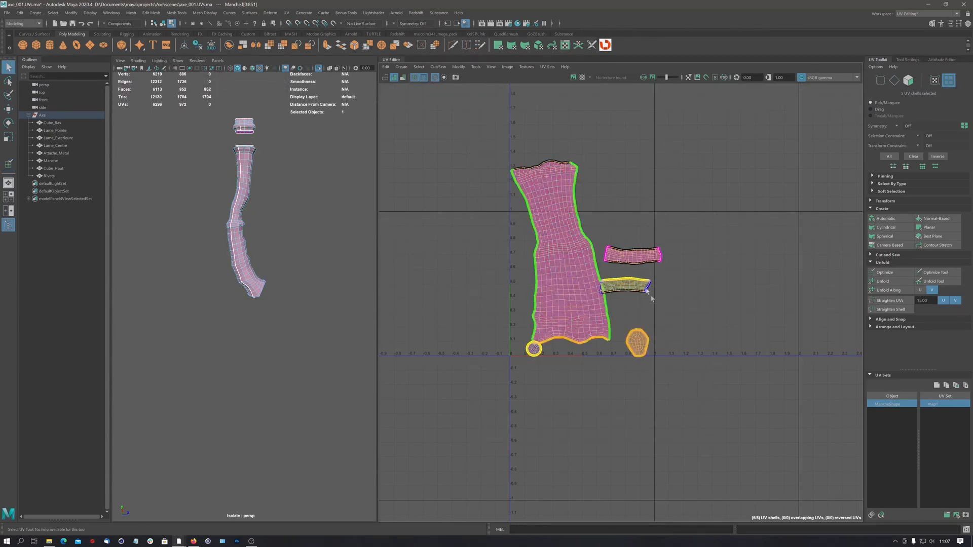
pyautogui.rightClick(583, 237)
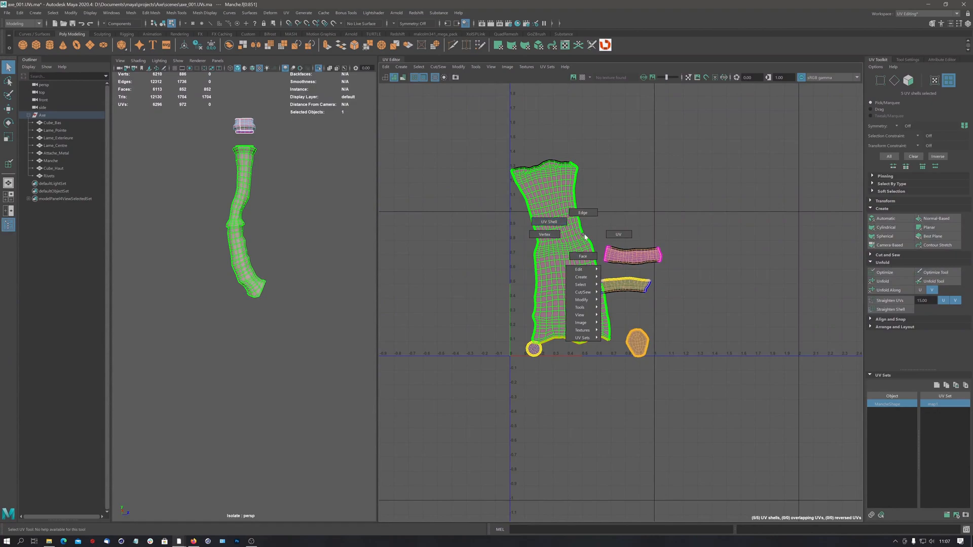
pyautogui.click(551, 222)
pyautogui.keyDown('shift'); pyautogui.rightClick(576, 234); pyautogui.keyUp('shift')
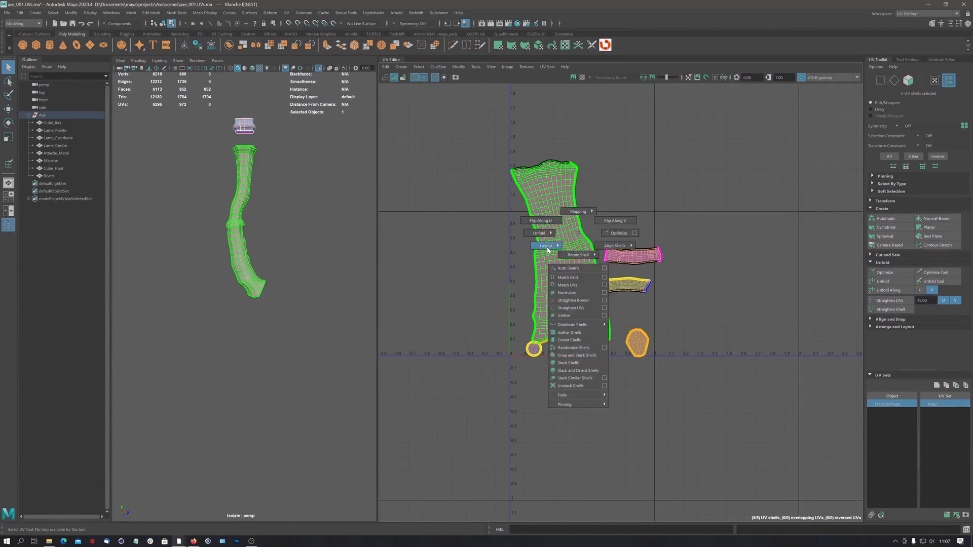
pyautogui.moveTo(549, 248)
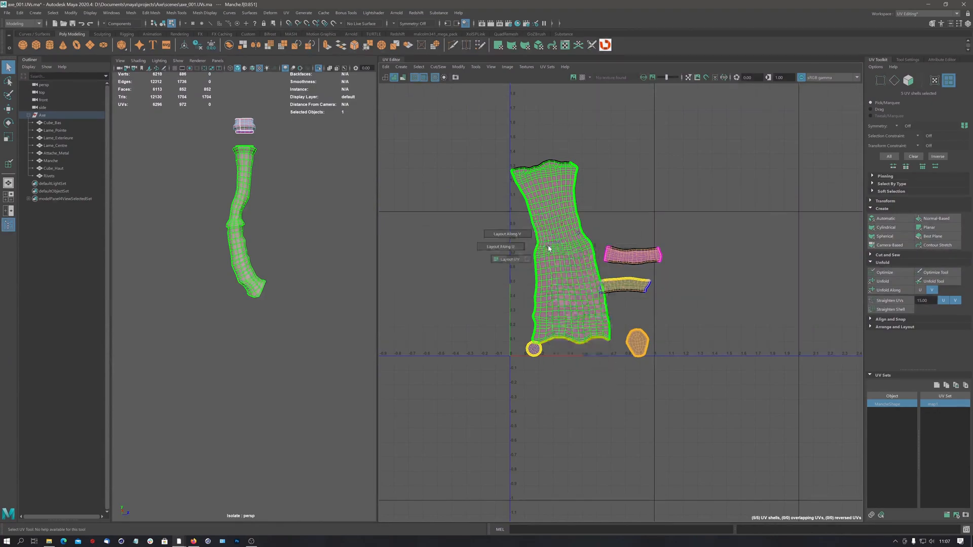
pyautogui.click(508, 260)
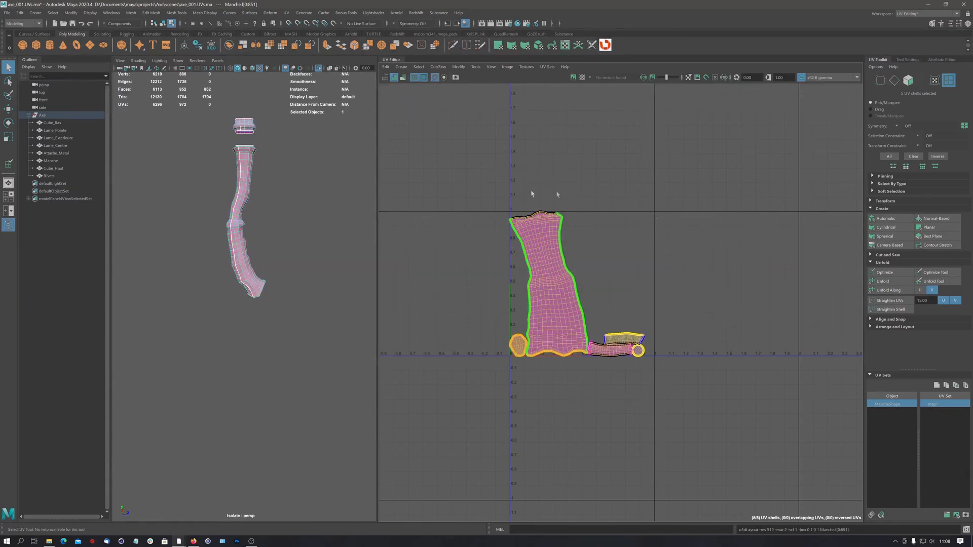
pyautogui.keyDown('alt'); pyautogui.moveTo(560, 334); pyautogui.dragTo(663, 324, button='right'); pyautogui.keyUp('alt')
pyautogui.moveTo(594, 338)
pyautogui.keyDown('alt'); pyautogui.mouseDown(button='middle')
pyautogui.moveTo(639, 293)
pyautogui.moveTo(604, 347)
pyautogui.mouseUp(button='middle'); pyautogui.keyUp('alt')
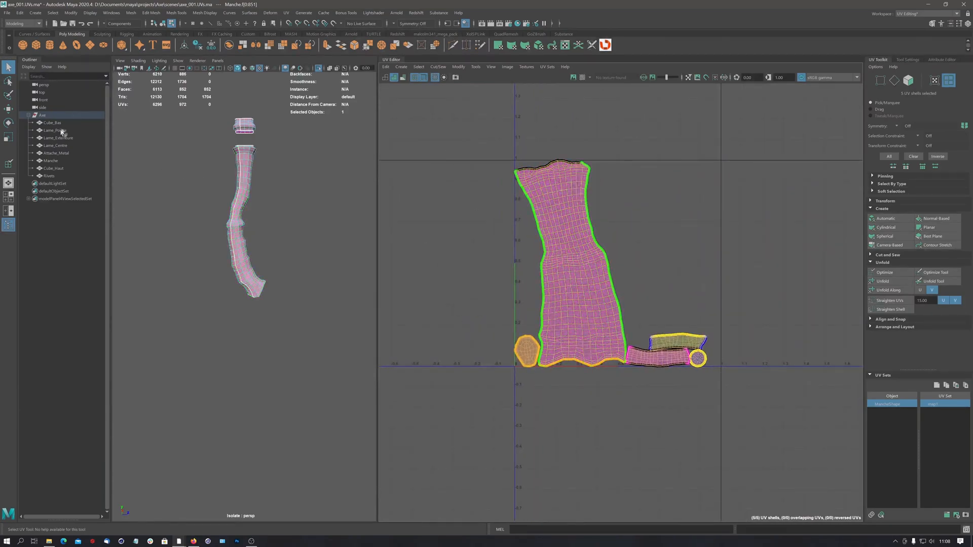
# Select the Rivets object, turn off isolation to show the whole axe, and bring the rivets on the blade into view
pyautogui.click(48, 176)
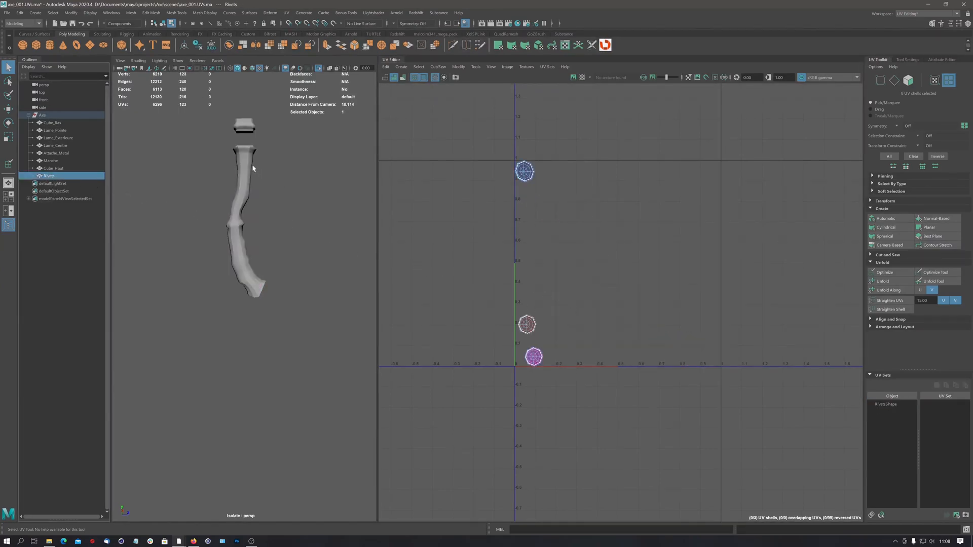
pyautogui.click(319, 68)
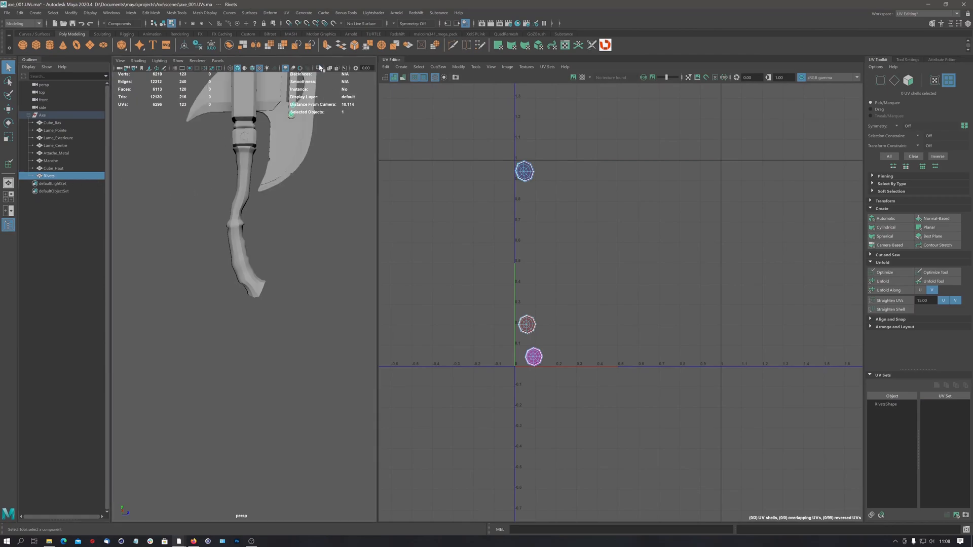
pyautogui.keyDown('alt'); pyautogui.moveTo(286, 137); pyautogui.dragTo(244, 256, button='middle'); pyautogui.keyUp('alt')
pyautogui.keyDown('alt'); pyautogui.moveTo(296, 186); pyautogui.dragTo(356, 191, button='right'); pyautogui.keyUp('alt')
pyautogui.keyDown('alt'); pyautogui.moveTo(298, 191); pyautogui.dragTo(286, 262); pyautogui.keyUp('alt')
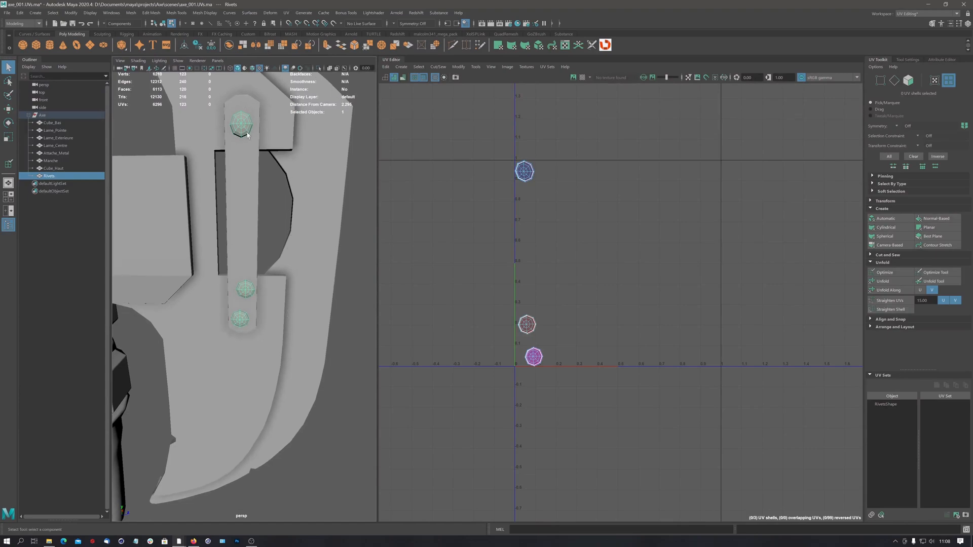
pyautogui.keyDown('alt'); pyautogui.moveTo(545, 268); pyautogui.dragTo(571, 269, button='middle'); pyautogui.keyUp('alt')
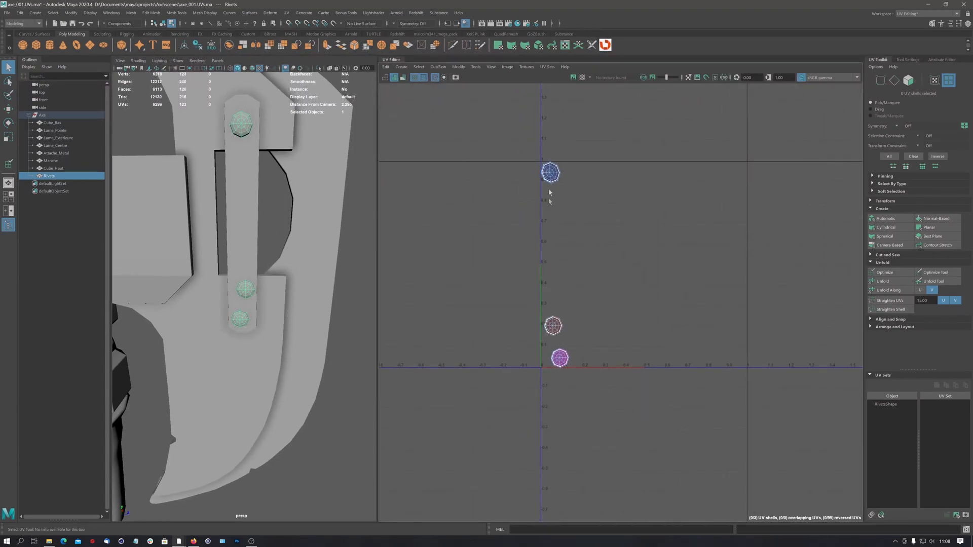
# Select all three UV shells of Rivets and unfold them
pyautogui.moveTo(481, 142); pyautogui.dragTo(634, 384)
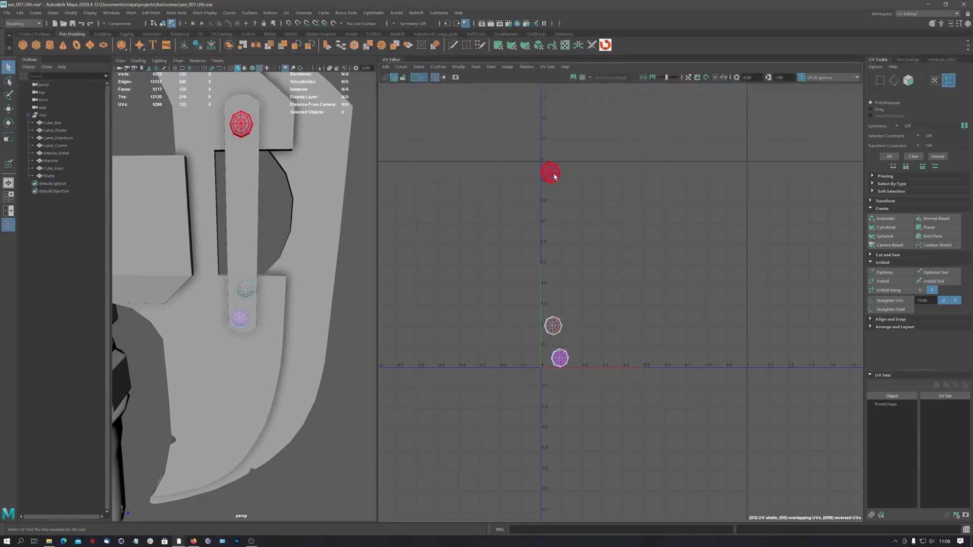
pyautogui.click(554, 176)
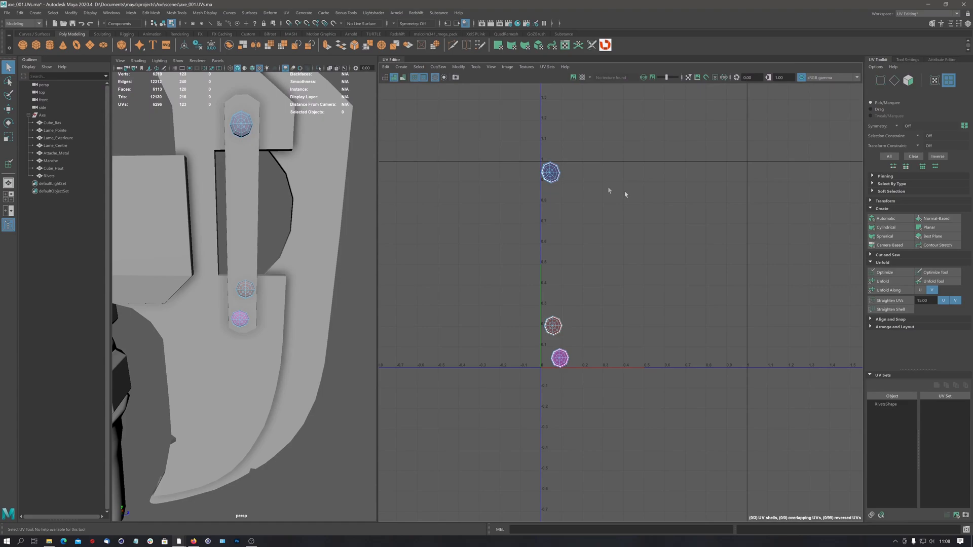
pyautogui.click(885, 283)
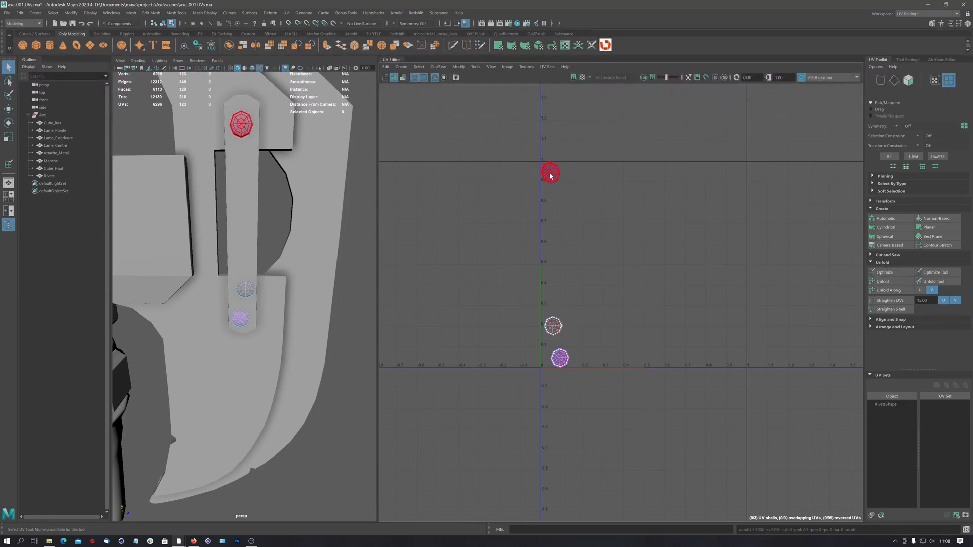
pyautogui.click(553, 326)
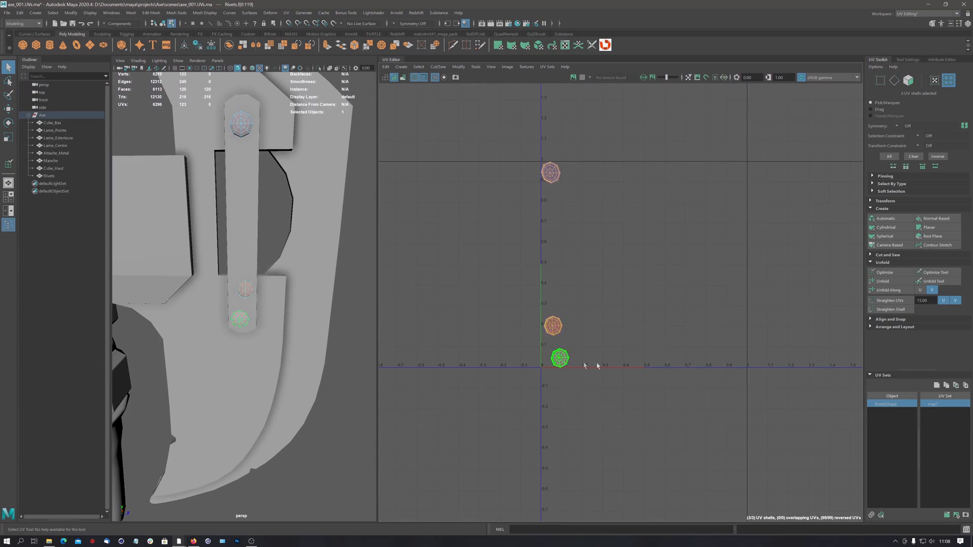
pyautogui.keyDown('shift'); pyautogui.click(560, 358); pyautogui.keyUp('shift')
pyautogui.click(887, 282)
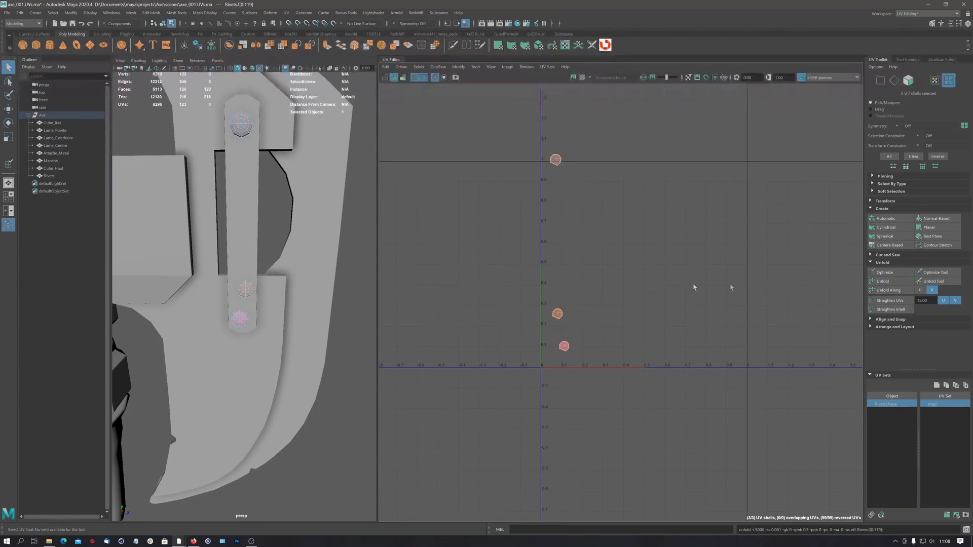
# Optimize the unfolded Rivets shells to even out their UV spacing, and check their shape up close
pyautogui.scroll(4, 559, 154)
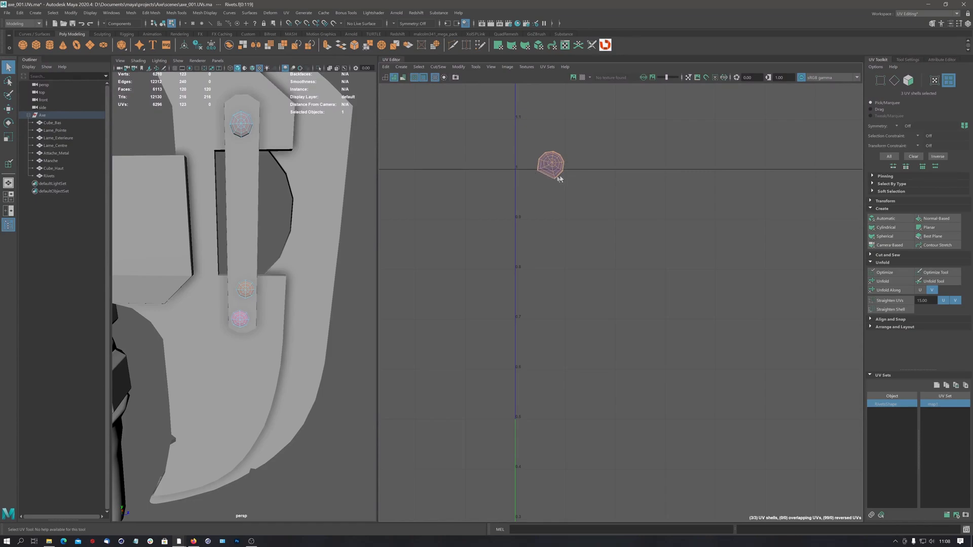
pyautogui.scroll(-4, 559, 175)
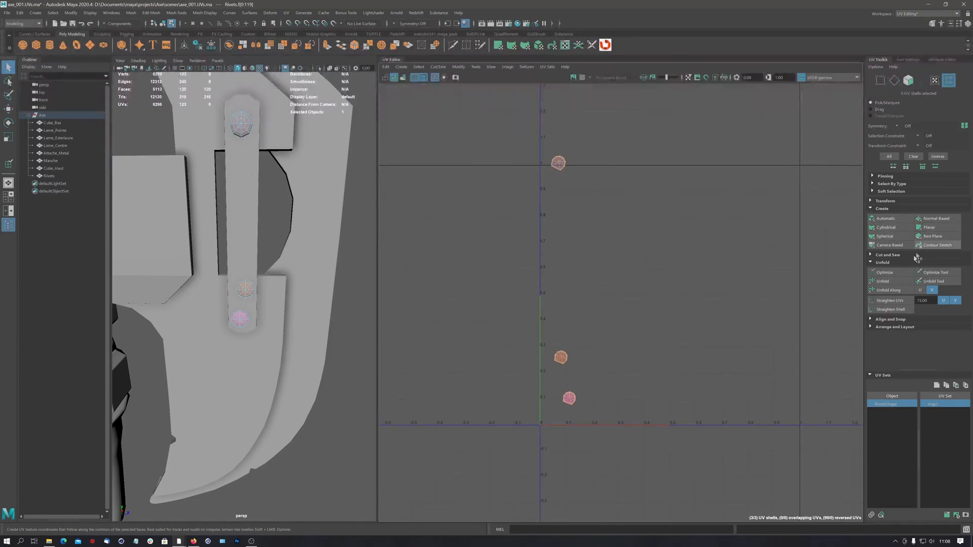
pyautogui.click(887, 273)
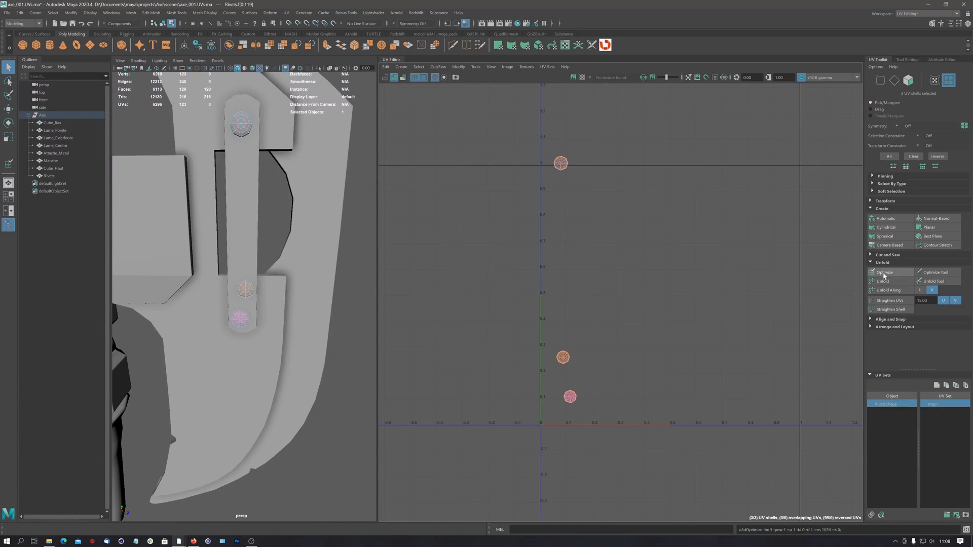
pyautogui.scroll(8, 557, 161)
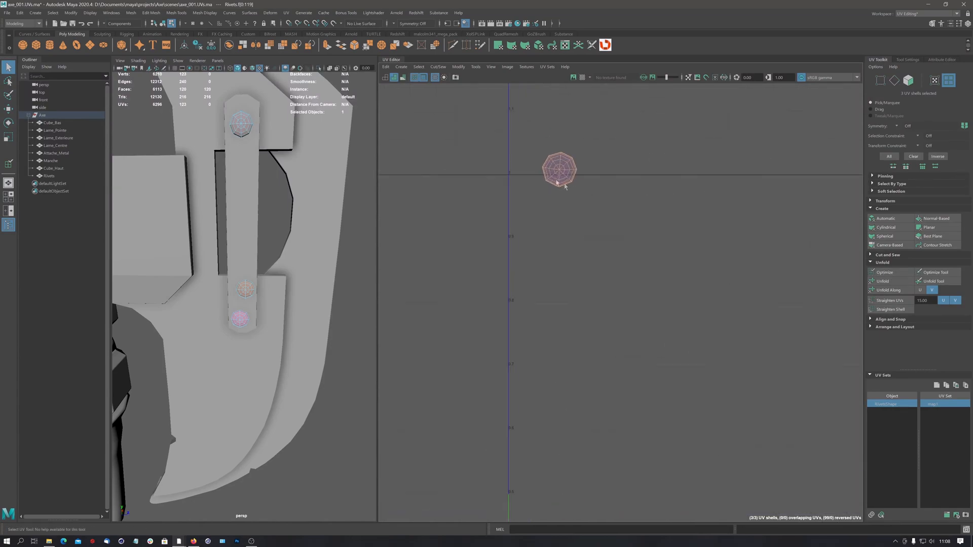
pyautogui.scroll(-10, 722, 167)
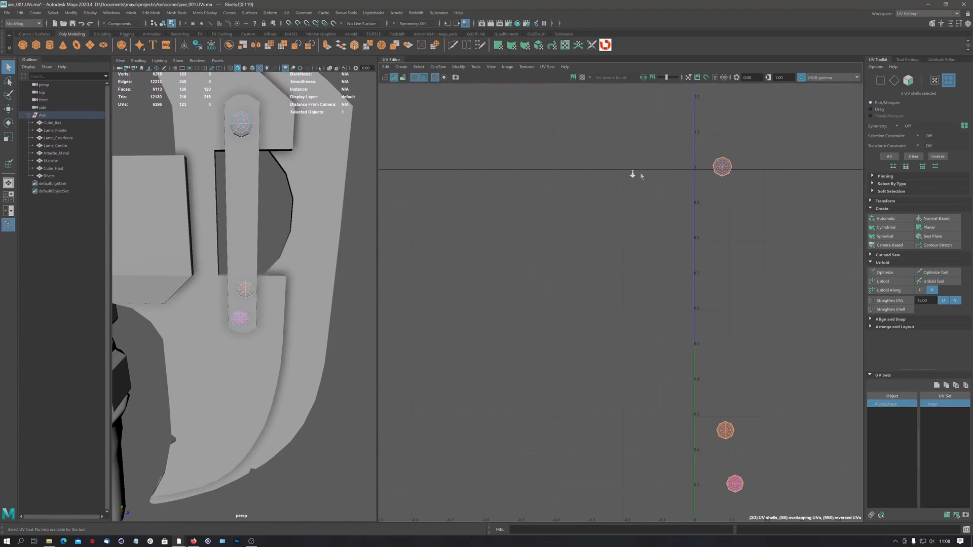
# Lay out the three Rivets shells to fill the 0–1 UV square
pyautogui.keyDown('alt'); pyautogui.moveTo(623, 219); pyautogui.dragTo(505, 200, button='middle'); pyautogui.keyUp('alt')
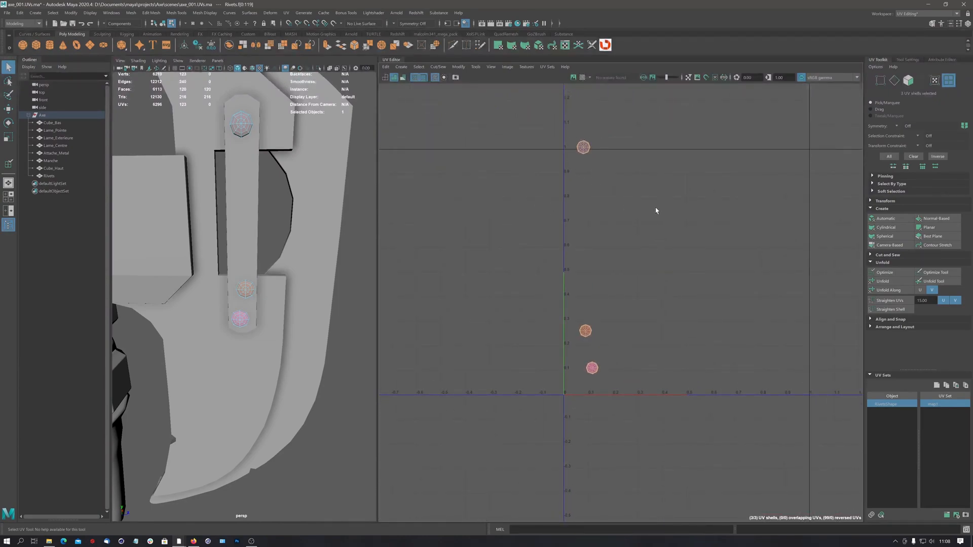
pyautogui.keyDown('shift'); pyautogui.moveTo(655, 211); pyautogui.dragTo(583, 229, button='right'); pyautogui.keyUp('shift')
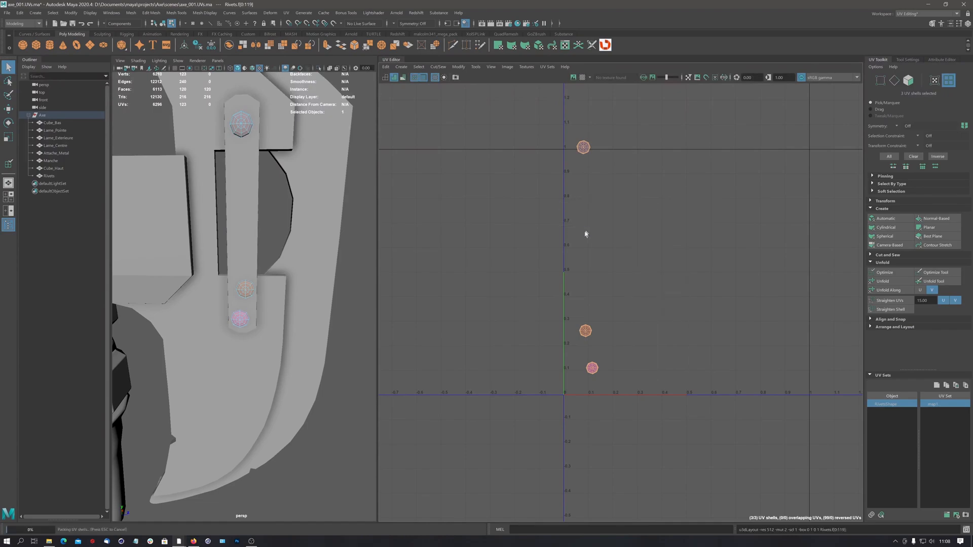
pyautogui.keyDown('alt'); pyautogui.moveTo(674, 217); pyautogui.dragTo(400, 202, button='right'); pyautogui.keyUp('alt')
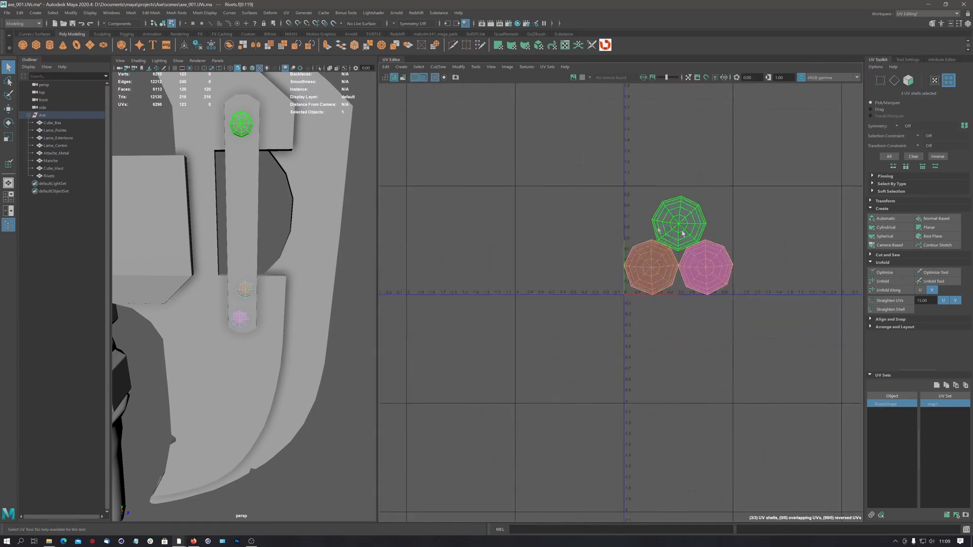
# Clear the UV shell selection and select the Rivets and Manche objects together to show both sets of UVs
pyautogui.click(532, 283)
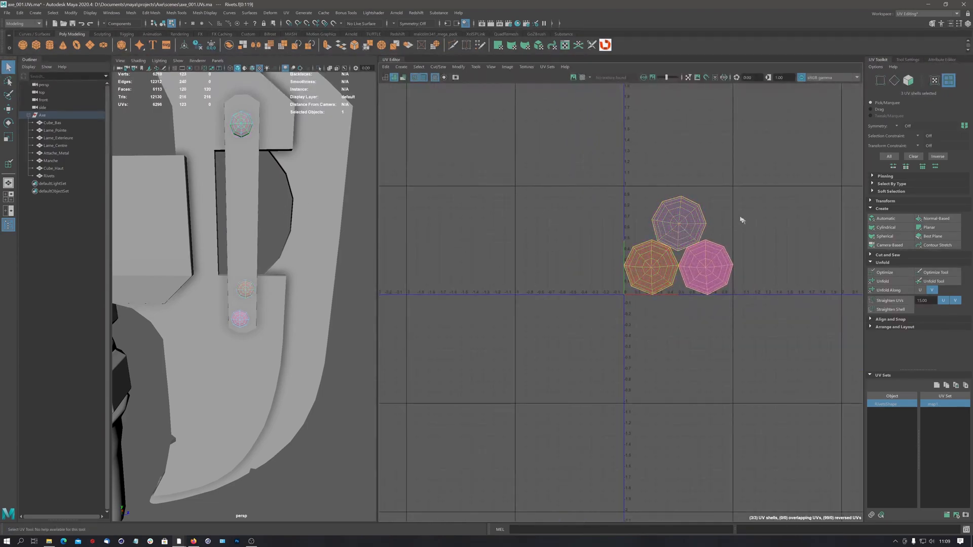
pyautogui.keyDown('alt'); pyautogui.moveTo(740, 219); pyautogui.dragTo(387, 183, button='right'); pyautogui.keyUp('alt')
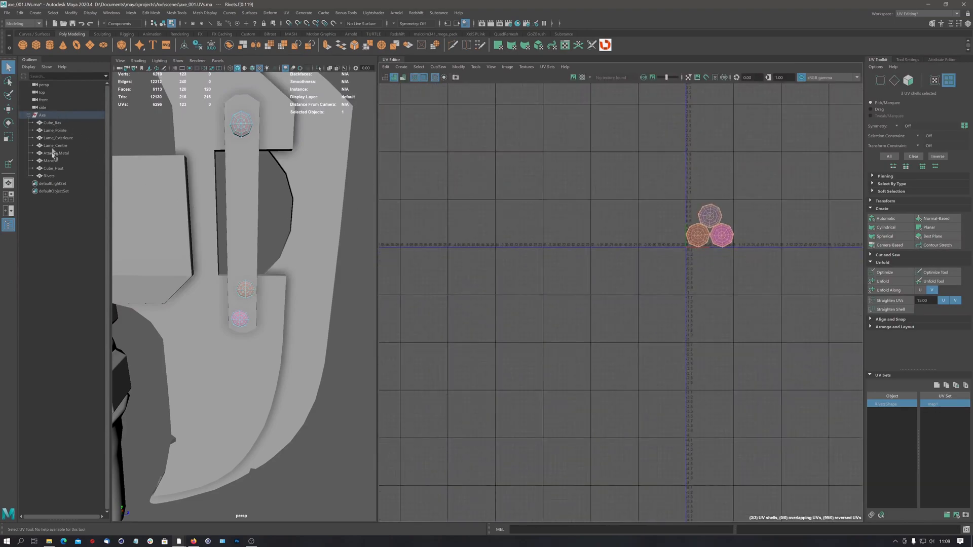
pyautogui.click(51, 175)
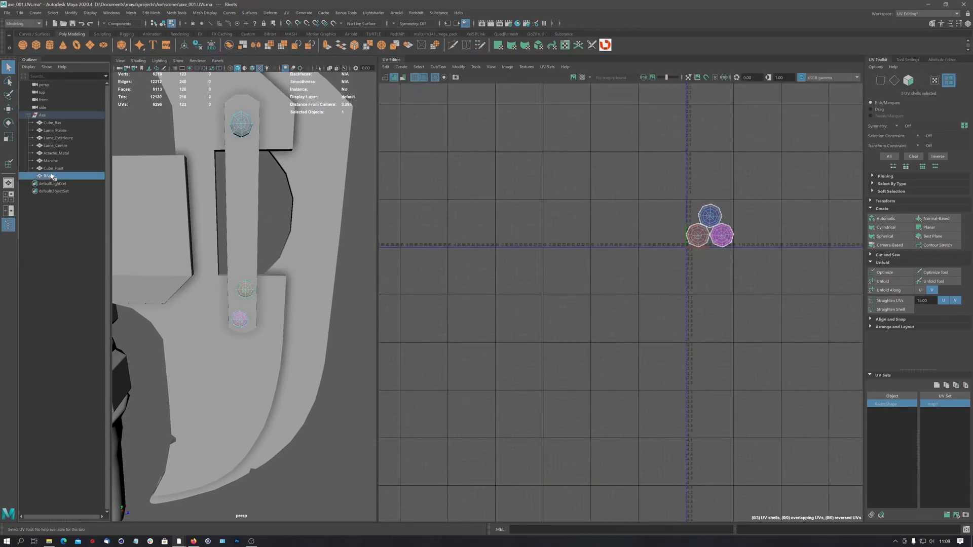
pyautogui.keyDown('ctrl'); pyautogui.click(52, 161); pyautogui.keyUp('ctrl')
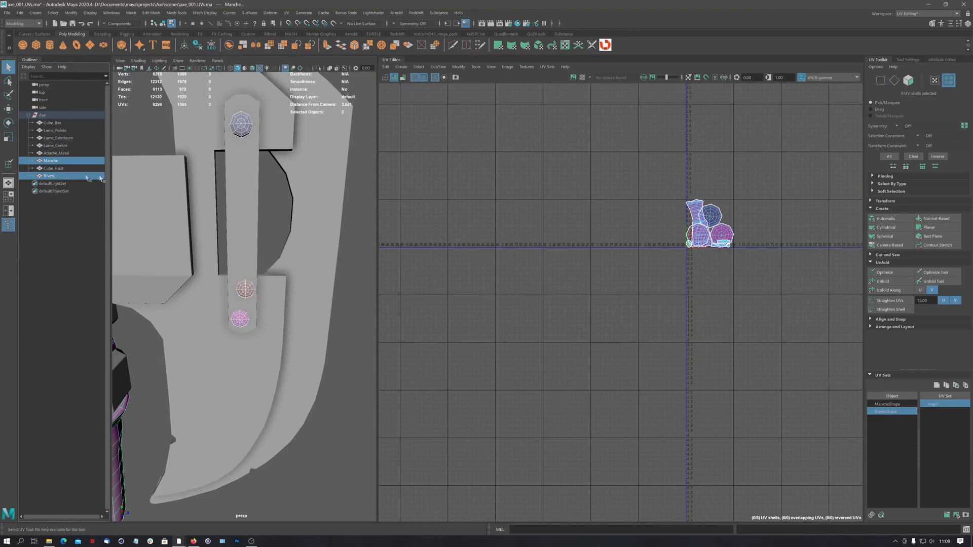
pyautogui.press('f')
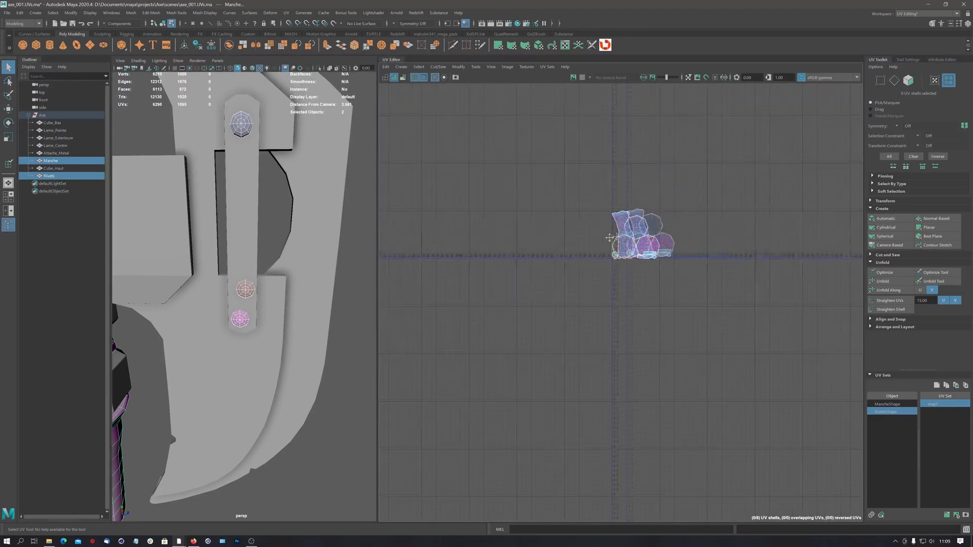
# Select all UV shells of Manche and Rivets, lay them out together in the 0–1 square, and check the rivet shells' size
pyautogui.moveTo(500, 160); pyautogui.dragTo(701, 350)
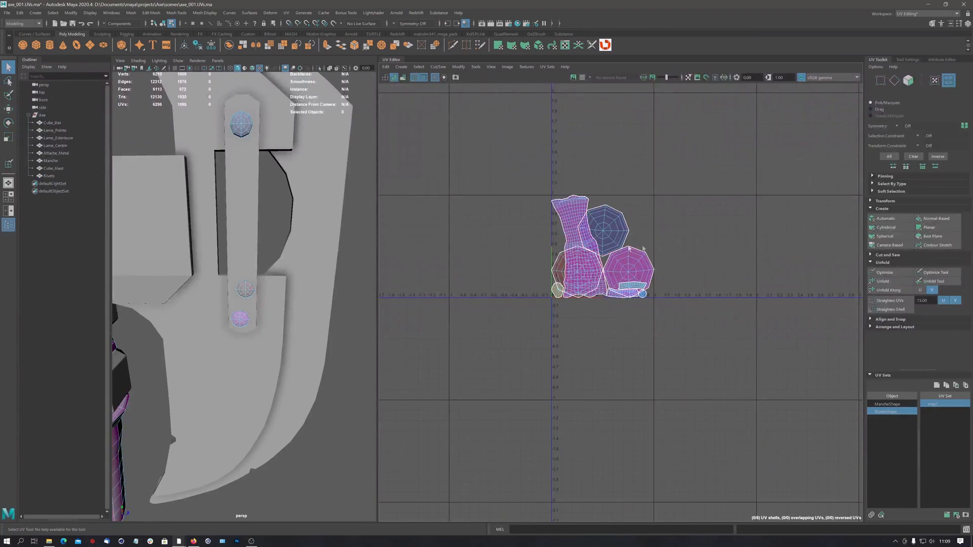
pyautogui.moveTo(502, 166); pyautogui.dragTo(706, 347)
pyautogui.keyDown('shift'); pyautogui.moveTo(612, 237); pyautogui.dragTo(540, 265, button='right'); pyautogui.keyUp('shift')
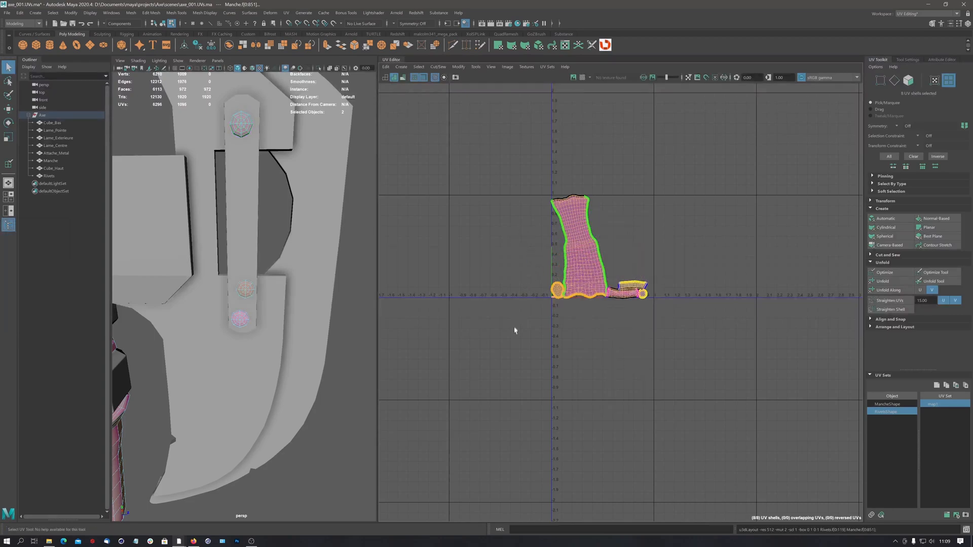
pyautogui.scroll(3, 587, 299)
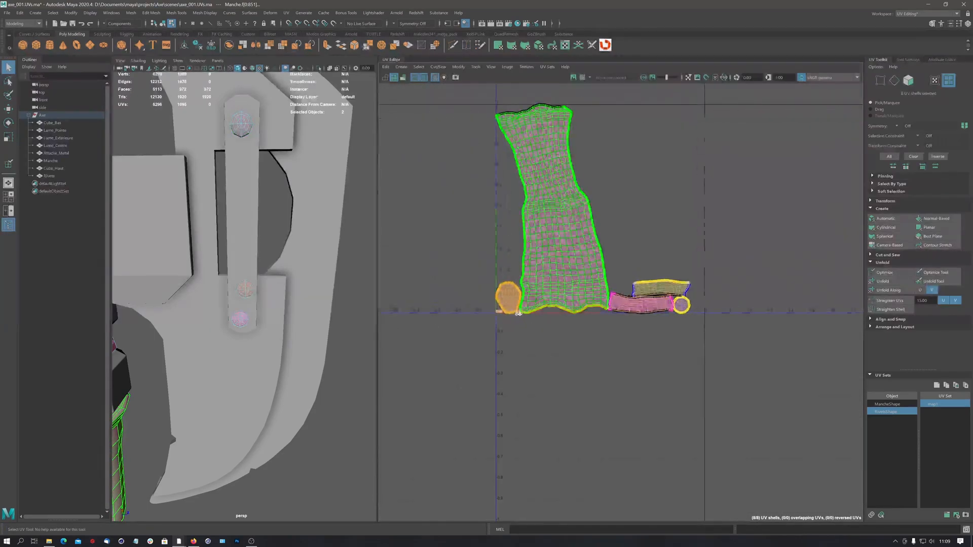
pyautogui.scroll(3, 571, 322)
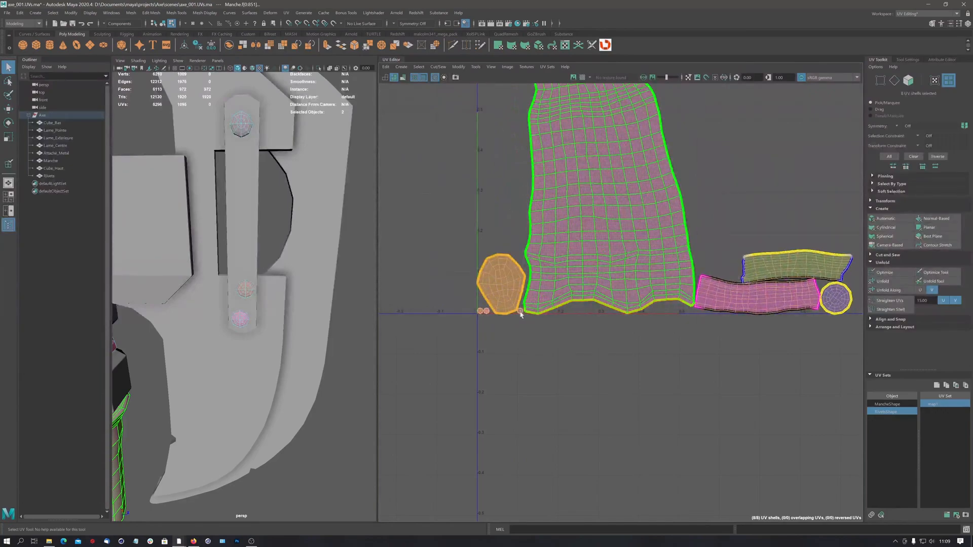
pyautogui.scroll(-3, 680, 255)
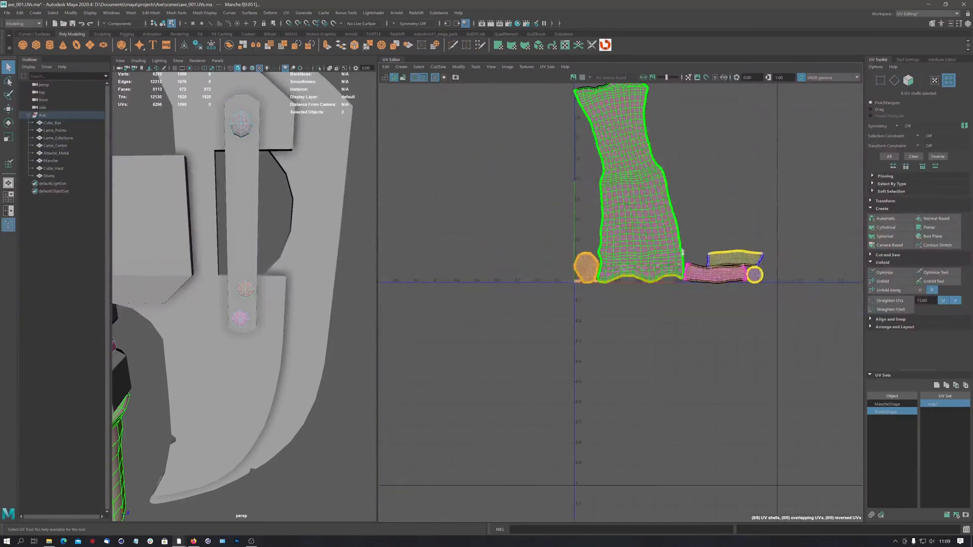
pyautogui.scroll(-3, 599, 271)
pyautogui.keyDown('alt'); pyautogui.moveTo(599, 272); pyautogui.dragTo(581, 277, button='middle'); pyautogui.keyUp('alt')
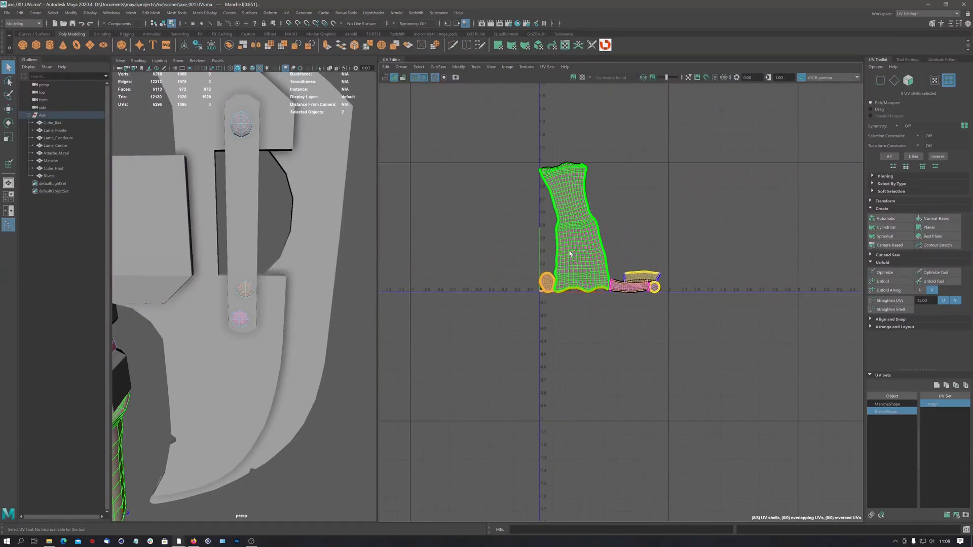
# Bring the axe handle into close view and display the checker map on the selected objects
pyautogui.keyDown('alt'); pyautogui.moveTo(568, 244); pyautogui.dragTo(382, 248, button='right'); pyautogui.keyUp('alt')
pyautogui.keyDown('alt'); pyautogui.moveTo(300, 276); pyautogui.dragTo(338, 254, button='middle'); pyautogui.keyUp('alt')
pyautogui.keyDown('alt'); pyautogui.moveTo(339, 254); pyautogui.dragTo(191, 284, button='right'); pyautogui.keyUp('alt')
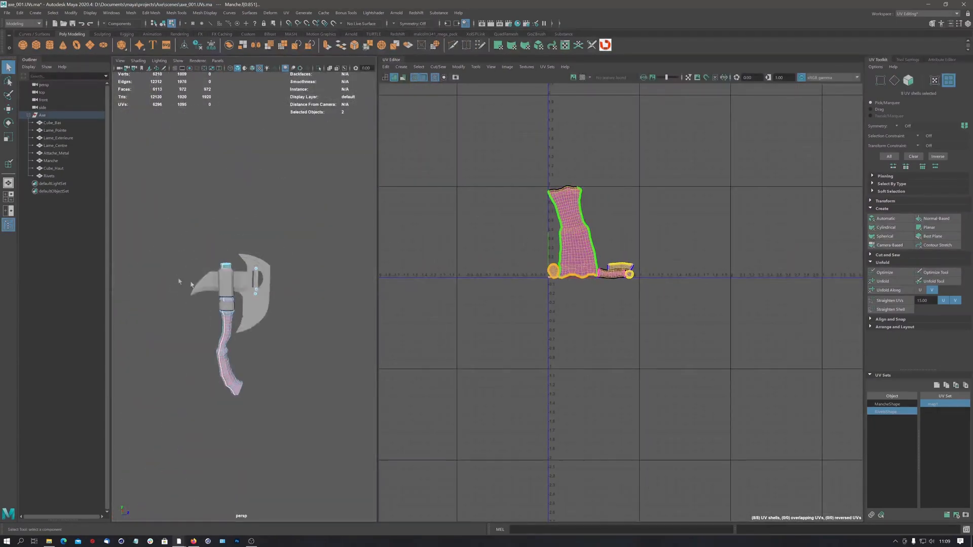
pyautogui.keyDown('alt'); pyautogui.moveTo(259, 299); pyautogui.dragTo(182, 301); pyautogui.keyUp('alt')
pyautogui.keyDown('alt'); pyautogui.moveTo(182, 301); pyautogui.dragTo(328, 280, button='right'); pyautogui.keyUp('alt')
pyautogui.keyDown('alt'); pyautogui.moveTo(264, 264); pyautogui.dragTo(290, 246, button='middle'); pyautogui.keyUp('alt')
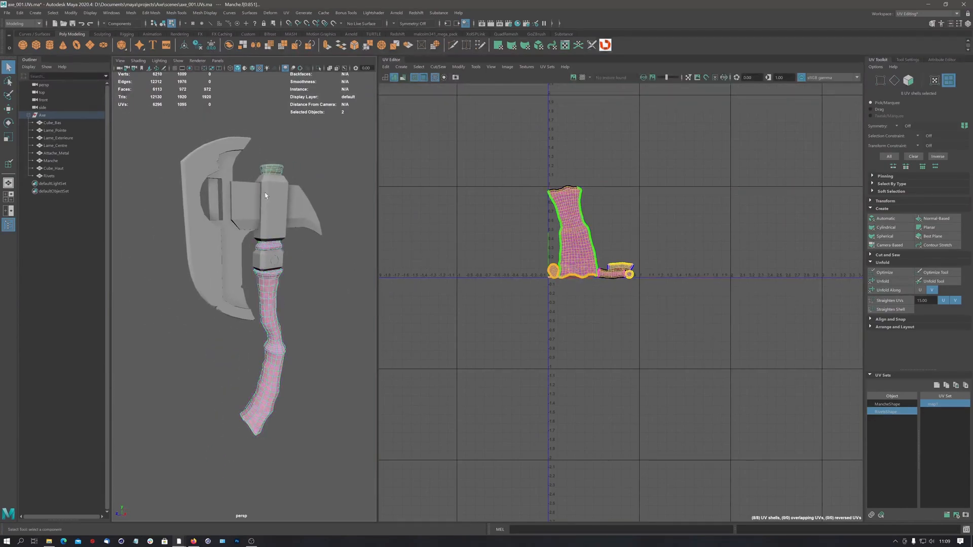
pyautogui.keyDown('alt'); pyautogui.moveTo(270, 186); pyautogui.dragTo(270, 146, button='middle'); pyautogui.keyUp('alt')
pyautogui.keyDown('alt'); pyautogui.moveTo(270, 146); pyautogui.dragTo(339, 233, button='right'); pyautogui.keyUp('alt')
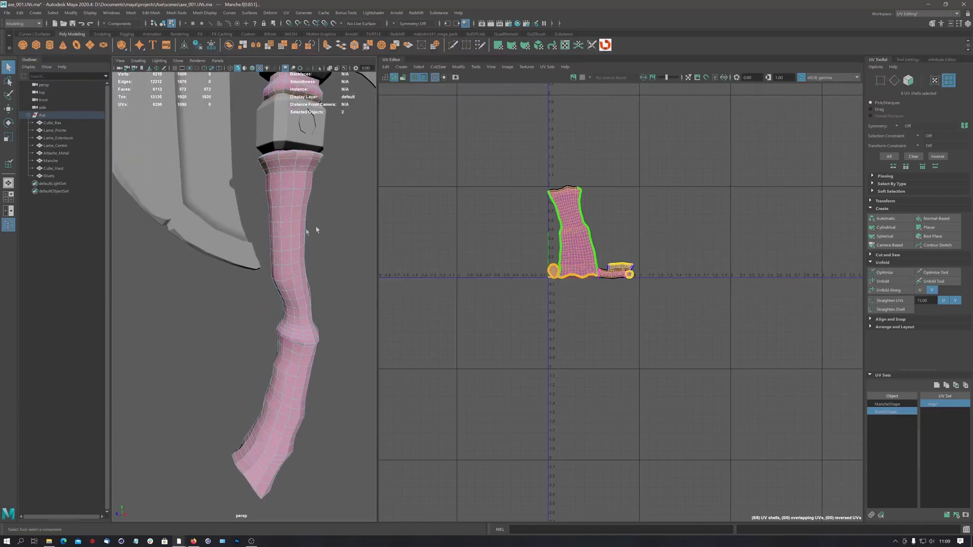
pyautogui.click(583, 78)
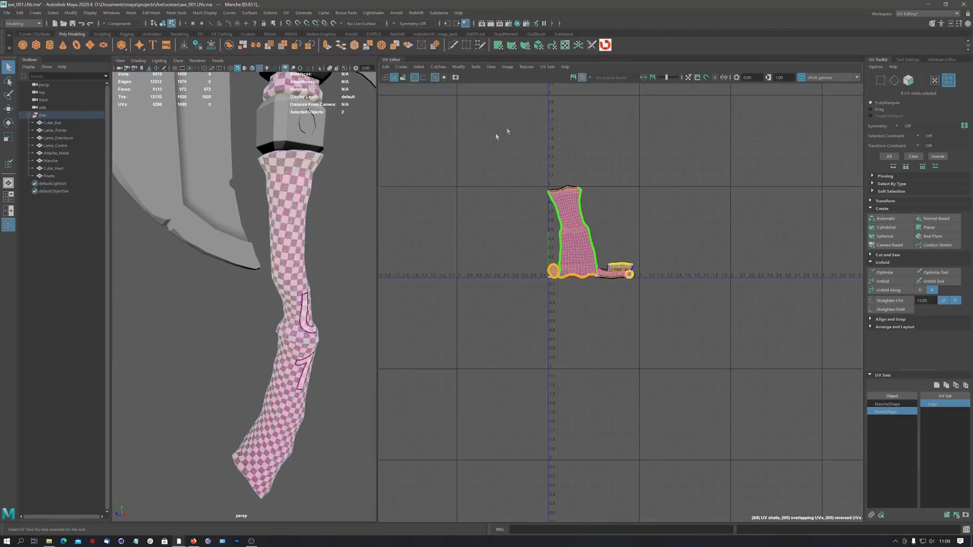
# Examine the checker pattern along the handle and on its bottom end cap for distortion and square size
pyautogui.keyDown('alt'); pyautogui.moveTo(284, 270); pyautogui.dragTo(287, 246); pyautogui.keyUp('alt')
pyautogui.keyDown('alt'); pyautogui.moveTo(287, 245); pyautogui.dragTo(279, 165, button='middle'); pyautogui.keyUp('alt')
pyautogui.keyDown('alt'); pyautogui.moveTo(279, 164); pyautogui.dragTo(251, 92); pyautogui.keyUp('alt')
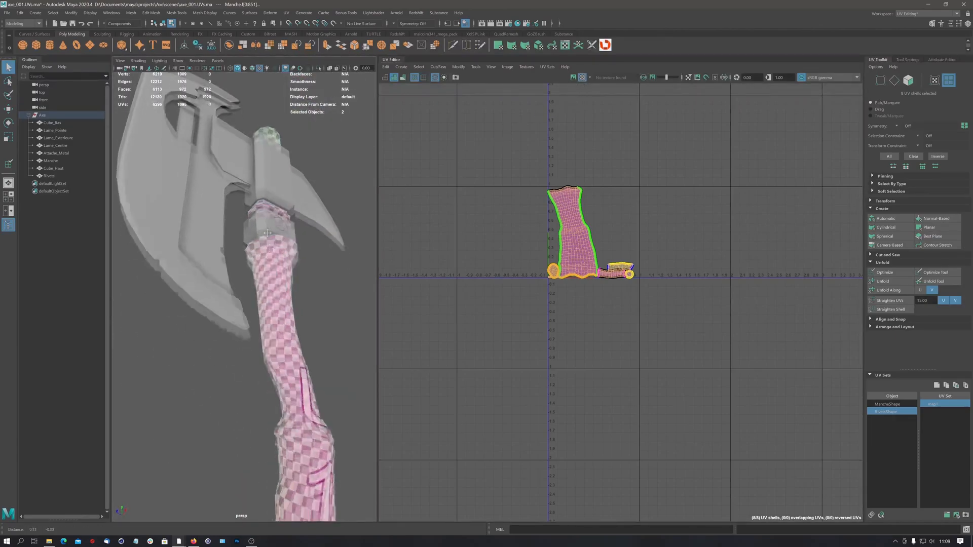
pyautogui.keyDown('alt'); pyautogui.moveTo(251, 91); pyautogui.dragTo(245, 34, button='middle'); pyautogui.keyUp('alt')
pyautogui.keyDown('alt'); pyautogui.moveTo(288, 244); pyautogui.dragTo(309, 157); pyautogui.keyUp('alt')
pyautogui.keyDown('alt'); pyautogui.moveTo(308, 157); pyautogui.dragTo(346, 78, button='middle'); pyautogui.keyUp('alt')
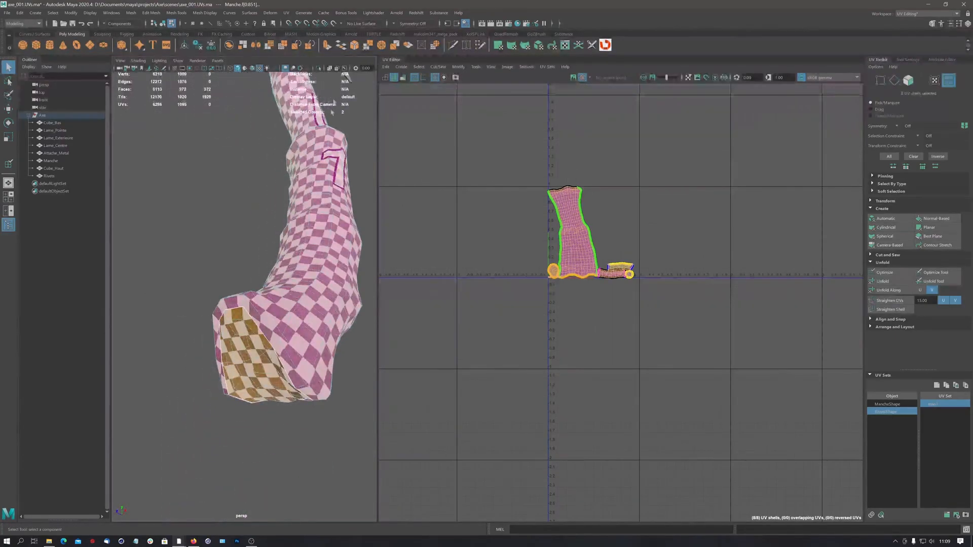
pyautogui.keyDown('alt'); pyautogui.moveTo(240, 285); pyautogui.dragTo(258, 300, button='right'); pyautogui.keyUp('alt')
pyautogui.keyDown('alt'); pyautogui.moveTo(257, 300); pyautogui.dragTo(300, 280); pyautogui.keyUp('alt')
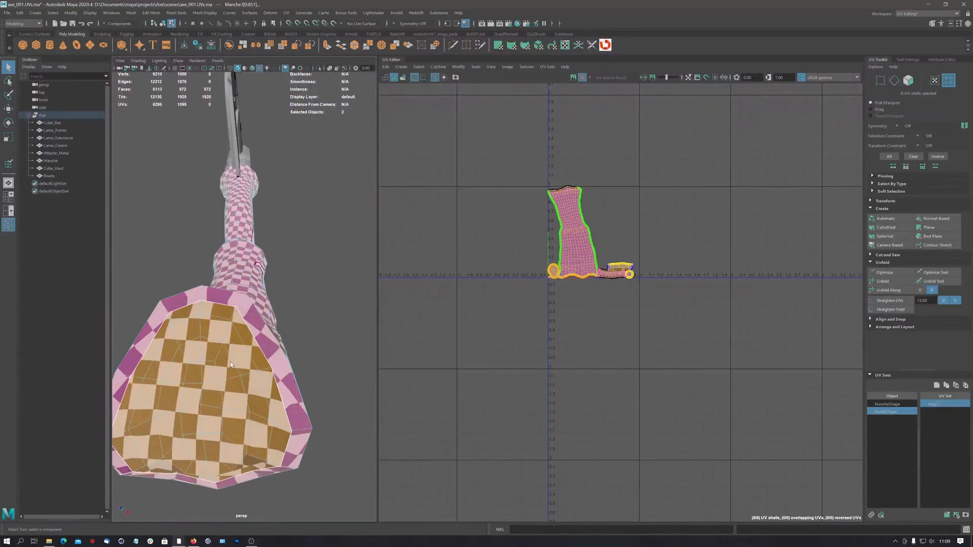
pyautogui.keyDown('alt'); pyautogui.moveTo(238, 296); pyautogui.dragTo(223, 309); pyautogui.keyUp('alt')
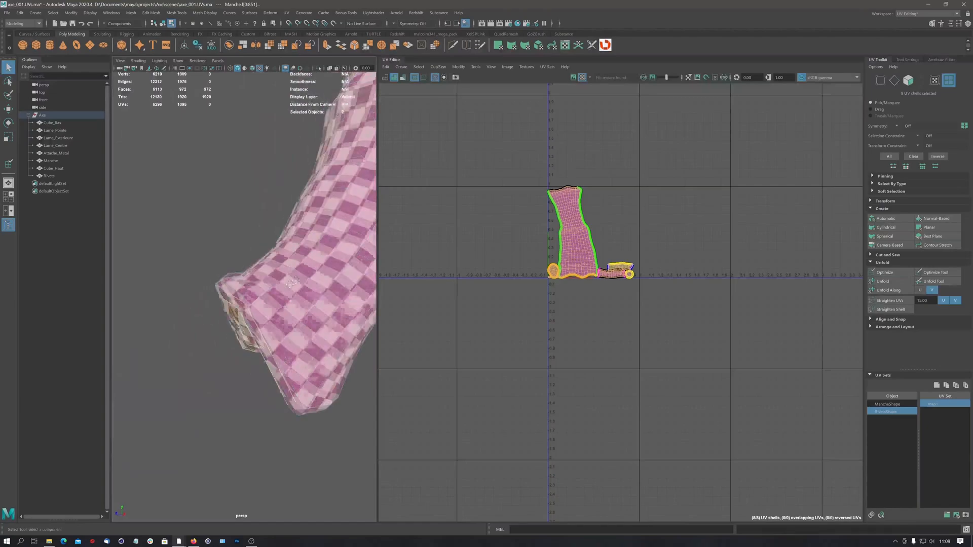
# Examine the checker pattern from the handle's base up to the axe head, comparing density across the whole axe
pyautogui.keyDown('alt'); pyautogui.moveTo(269, 284); pyautogui.dragTo(164, 380, button='middle'); pyautogui.keyUp('alt')
pyautogui.keyDown('alt'); pyautogui.moveTo(165, 380); pyautogui.dragTo(38, 279, button='right'); pyautogui.keyUp('alt')
pyautogui.keyDown('alt'); pyautogui.moveTo(282, 189); pyautogui.dragTo(283, 316, button='middle'); pyautogui.keyUp('alt')
pyautogui.keyDown('alt'); pyautogui.moveTo(278, 167); pyautogui.dragTo(274, 200); pyautogui.keyUp('alt')
pyautogui.keyDown('alt'); pyautogui.moveTo(273, 200); pyautogui.dragTo(269, 342, button='middle'); pyautogui.keyUp('alt')
pyautogui.keyDown('alt'); pyautogui.moveTo(264, 253); pyautogui.dragTo(423, 221, button='right'); pyautogui.keyUp('alt')
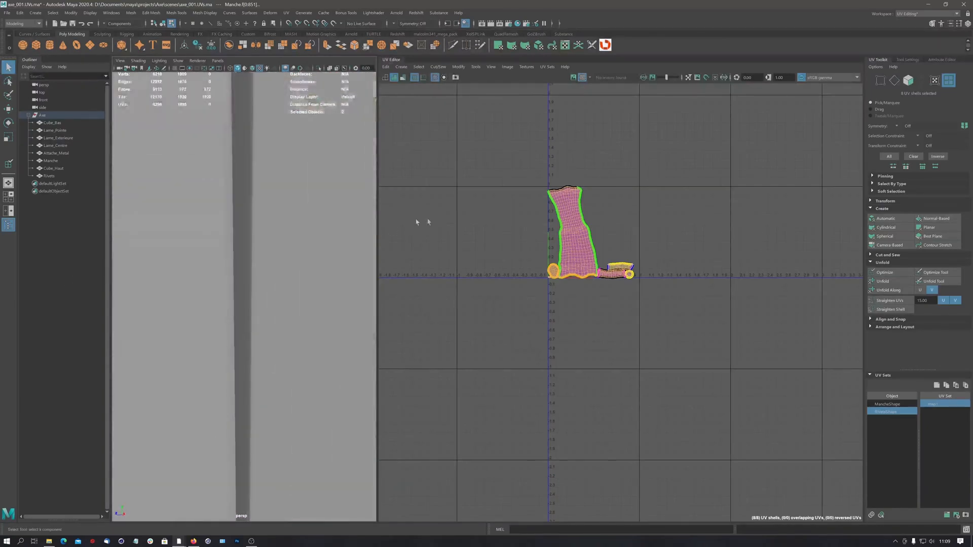
pyautogui.keyDown('alt'); pyautogui.moveTo(289, 223); pyautogui.dragTo(259, 255); pyautogui.keyUp('alt')
pyautogui.keyDown('alt'); pyautogui.moveTo(282, 237); pyautogui.dragTo(100, 245, button='right'); pyautogui.keyUp('alt')
pyautogui.keyDown('alt'); pyautogui.moveTo(147, 249); pyautogui.dragTo(244, 241); pyautogui.keyUp('alt')
pyautogui.keyDown('alt'); pyautogui.moveTo(251, 297); pyautogui.dragTo(256, 224, button='middle'); pyautogui.keyUp('alt')
pyautogui.keyDown('alt'); pyautogui.moveTo(256, 223); pyautogui.dragTo(143, 303, button='right'); pyautogui.keyUp('alt')
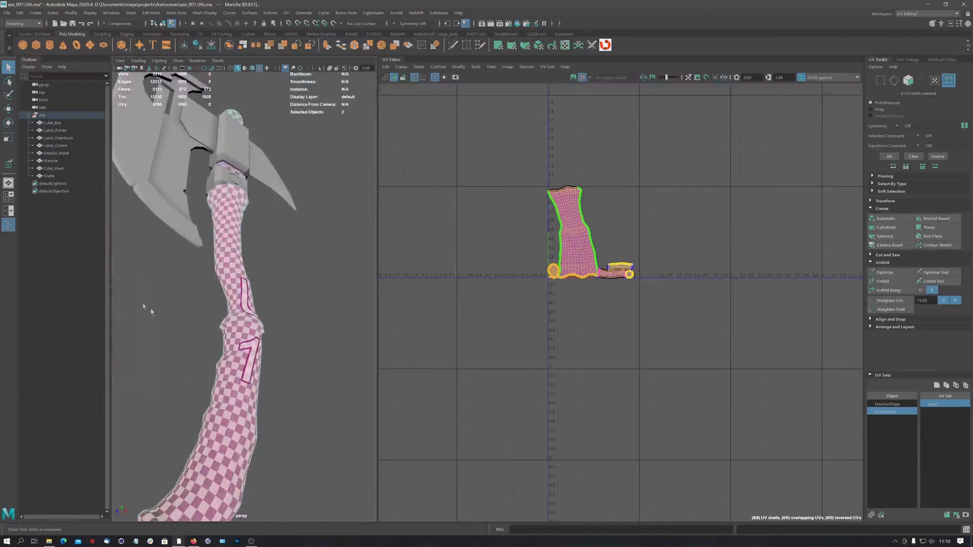
pyautogui.keyDown('alt'); pyautogui.moveTo(197, 343); pyautogui.dragTo(243, 262, button='middle'); pyautogui.keyUp('alt')
pyautogui.keyDown('alt'); pyautogui.moveTo(244, 262); pyautogui.dragTo(279, 285); pyautogui.keyUp('alt')
pyautogui.keyDown('alt'); pyautogui.moveTo(289, 234); pyautogui.dragTo(123, 238, button='right'); pyautogui.keyUp('alt')
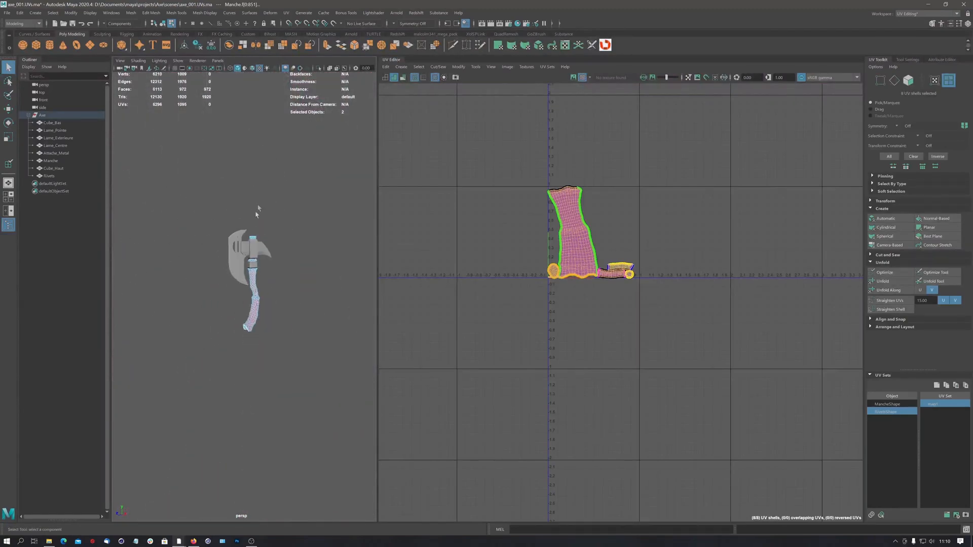
# Inspect the checker squares on the three blade rivets and compare their scale with the handle's
pyautogui.keyDown('alt'); pyautogui.moveTo(298, 250); pyautogui.dragTo(304, 200, button='right'); pyautogui.keyUp('alt')
pyautogui.moveTo(304, 200)
pyautogui.keyDown('alt'); pyautogui.mouseDown()
pyautogui.moveTo(315, 151)
pyautogui.moveTo(315, 185)
pyautogui.mouseUp(); pyautogui.keyUp('alt')
pyautogui.keyDown('alt'); pyautogui.moveTo(314, 185); pyautogui.dragTo(325, 197, button='right'); pyautogui.keyUp('alt')
pyautogui.keyDown('alt'); pyautogui.moveTo(325, 196); pyautogui.dragTo(312, 213); pyautogui.keyUp('alt')
pyautogui.keyDown('alt'); pyautogui.moveTo(311, 213); pyautogui.dragTo(310, 216, button='right'); pyautogui.keyUp('alt')
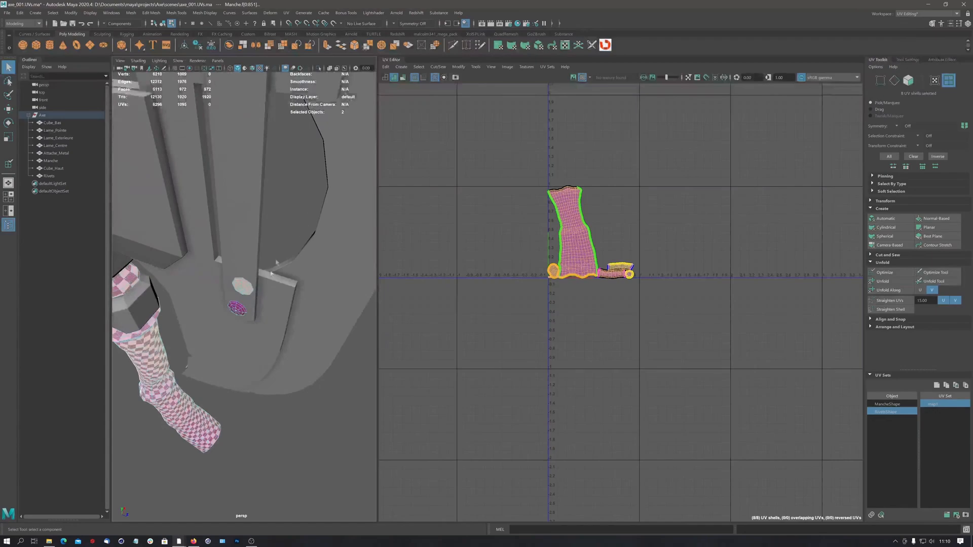
pyautogui.keyDown('alt'); pyautogui.moveTo(255, 294); pyautogui.dragTo(329, 227); pyautogui.keyUp('alt')
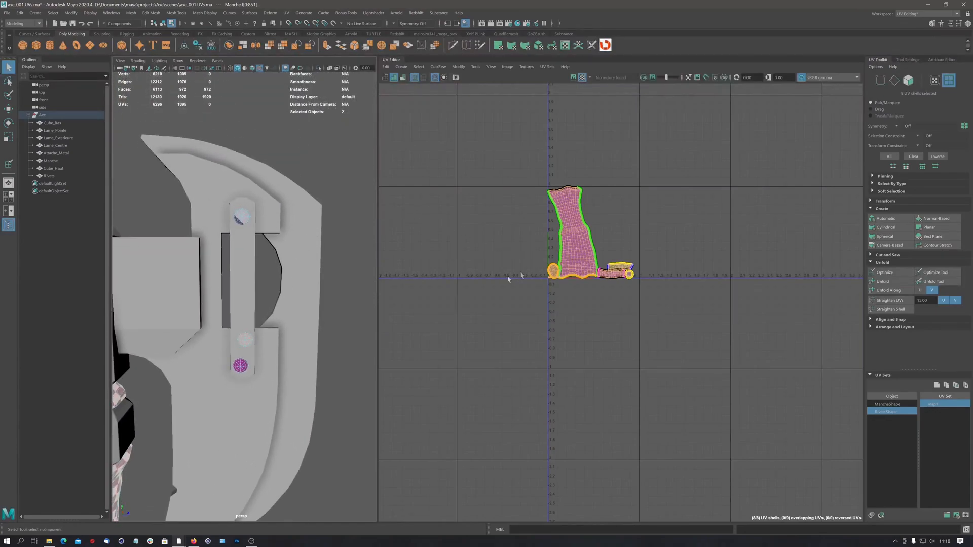
# Review how the Manche and Rivets shells share the UV square, and view the whole axe from the other side
pyautogui.scroll(3, 545, 278)
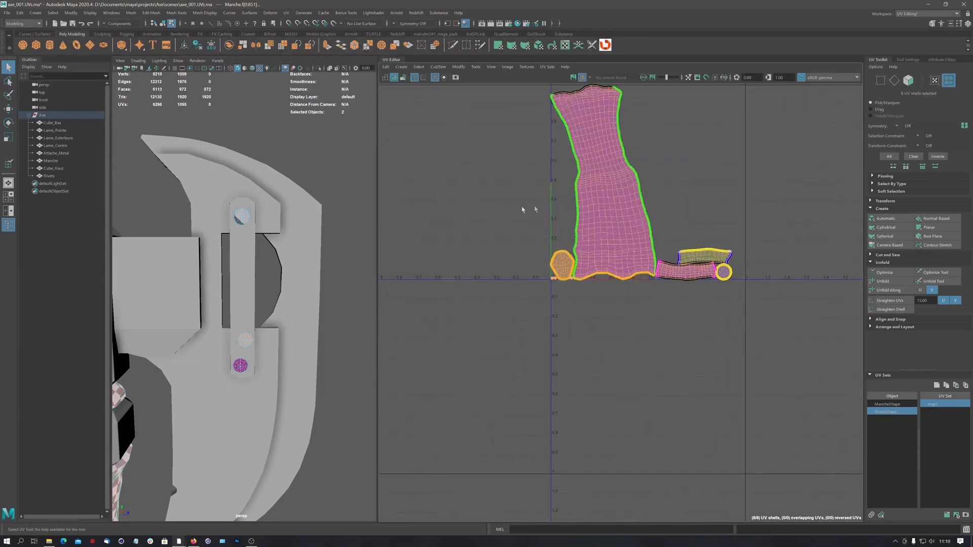
pyautogui.keyDown('alt'); pyautogui.moveTo(696, 208); pyautogui.dragTo(569, 220, button='right'); pyautogui.keyUp('alt')
pyautogui.keyDown('alt'); pyautogui.moveTo(639, 217); pyautogui.dragTo(627, 272, button='middle'); pyautogui.keyUp('alt')
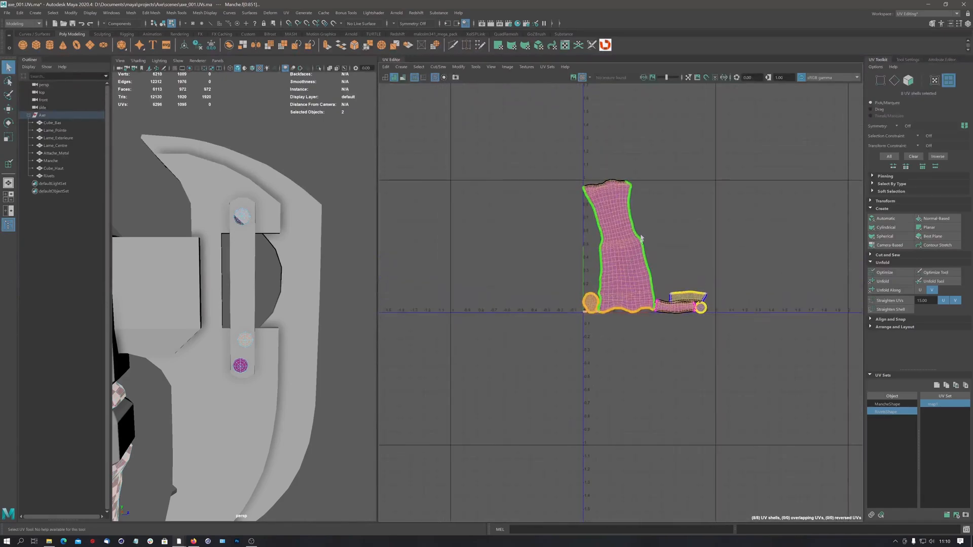
pyautogui.scroll(-2, 641, 238)
pyautogui.scroll(-3, 312, 291)
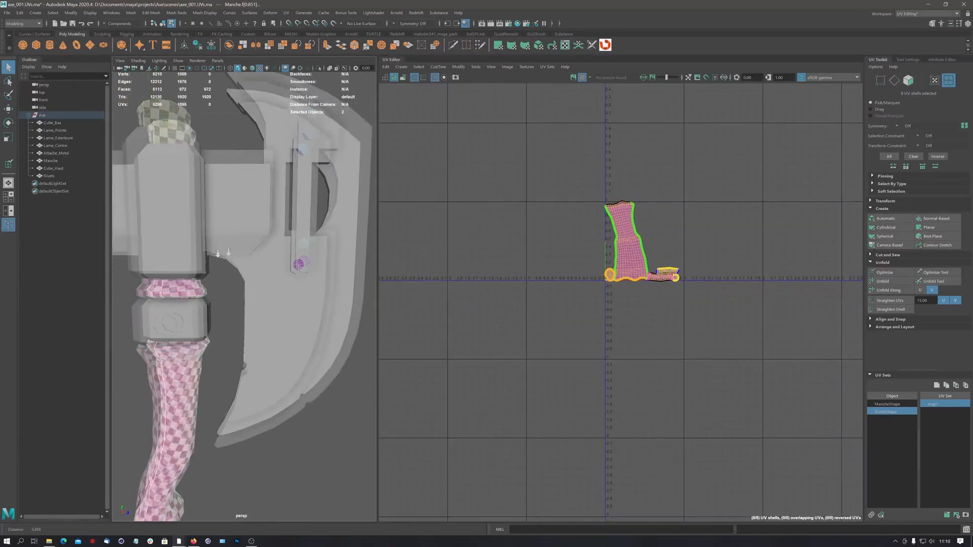
pyautogui.keyDown('alt'); pyautogui.moveTo(223, 253); pyautogui.dragTo(130, 257, button='right'); pyautogui.keyUp('alt')
pyautogui.keyDown('alt'); pyautogui.moveTo(163, 259); pyautogui.dragTo(353, 260); pyautogui.keyUp('alt')
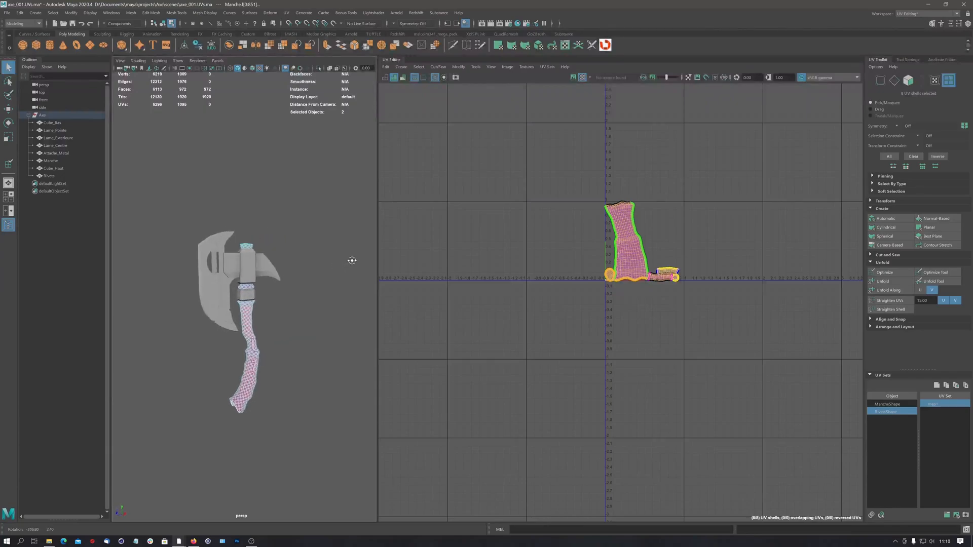